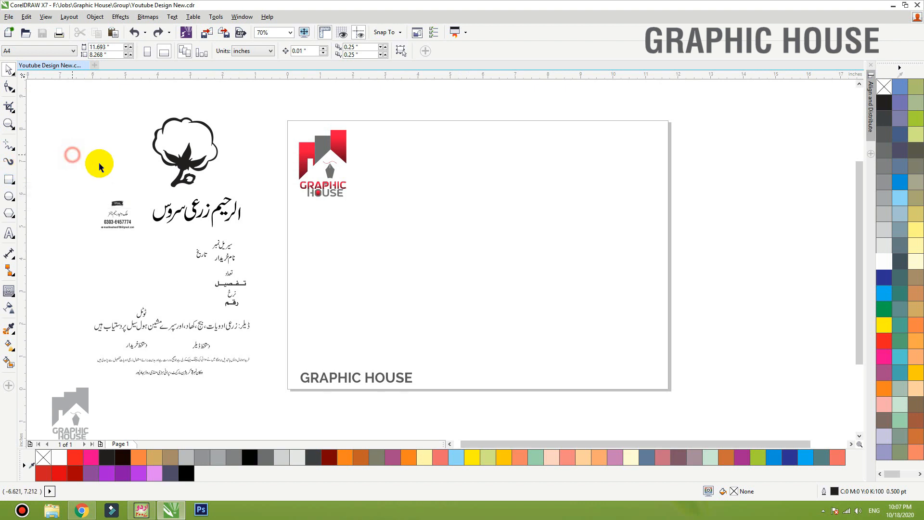
{"action": "left_click", "coordinate": [223, 247]}
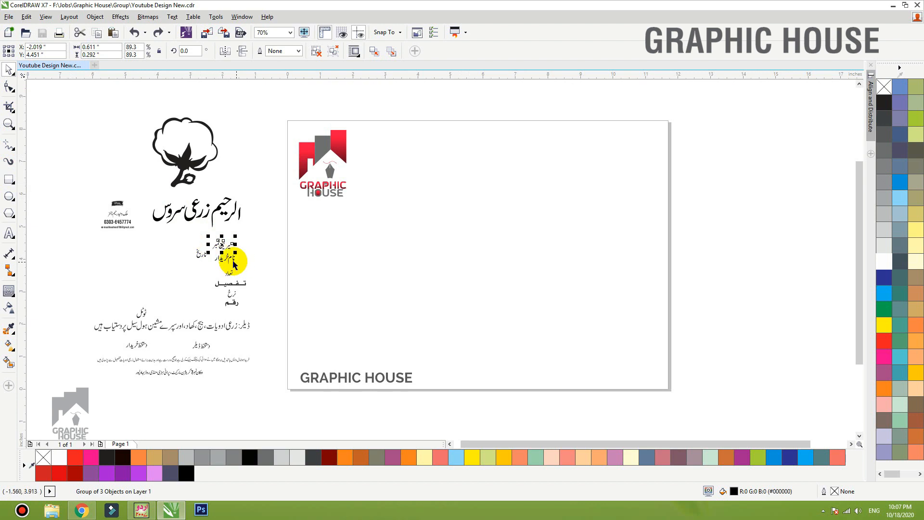
{"action": "left_click", "coordinate": [231, 262]}
{"action": "left_click", "coordinate": [232, 283]}
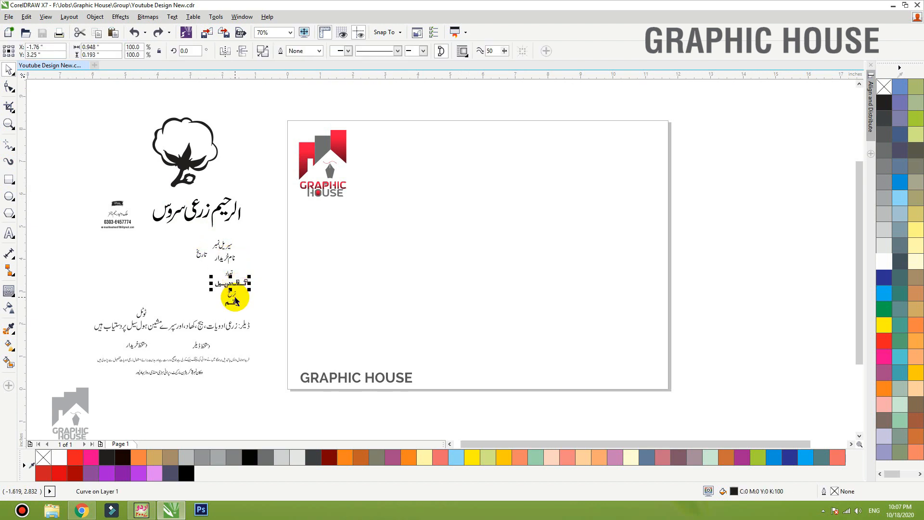
{"action": "left_click", "coordinate": [231, 311]}
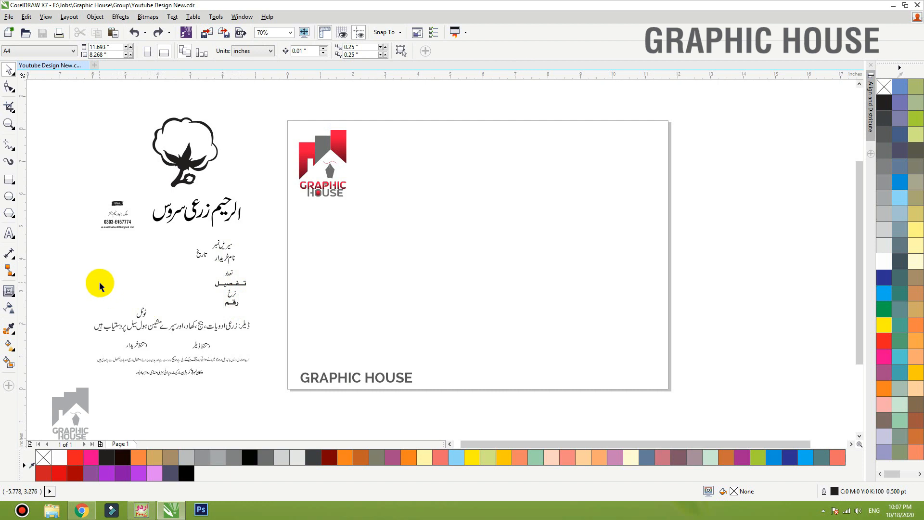
Draw a rectangle covering the whole page, about 11.72 by 8.26 inches
{"action": "left_click", "coordinate": [9, 179]}
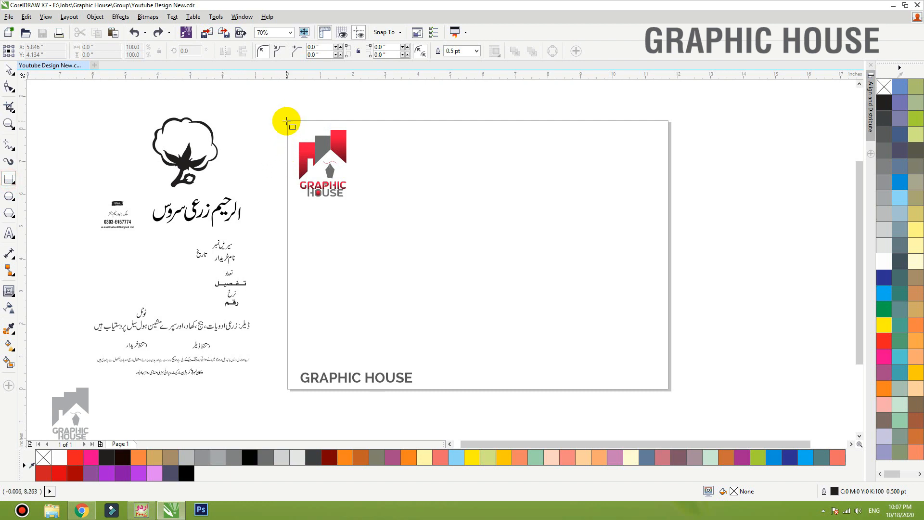
{"action": "left_click_drag", "start_coordinate": [288, 122], "coordinate": [669, 390]}
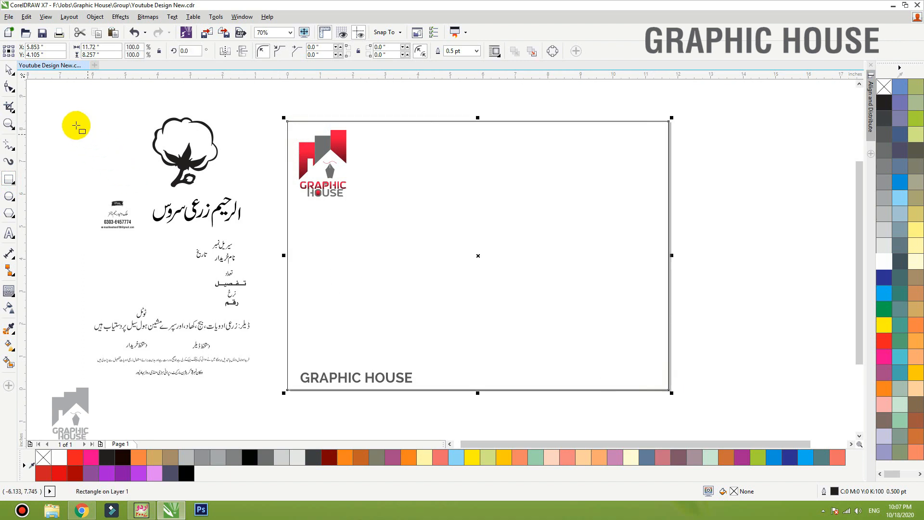
{"action": "key", "text": "space"}
{"action": "key", "text": "Escape"}
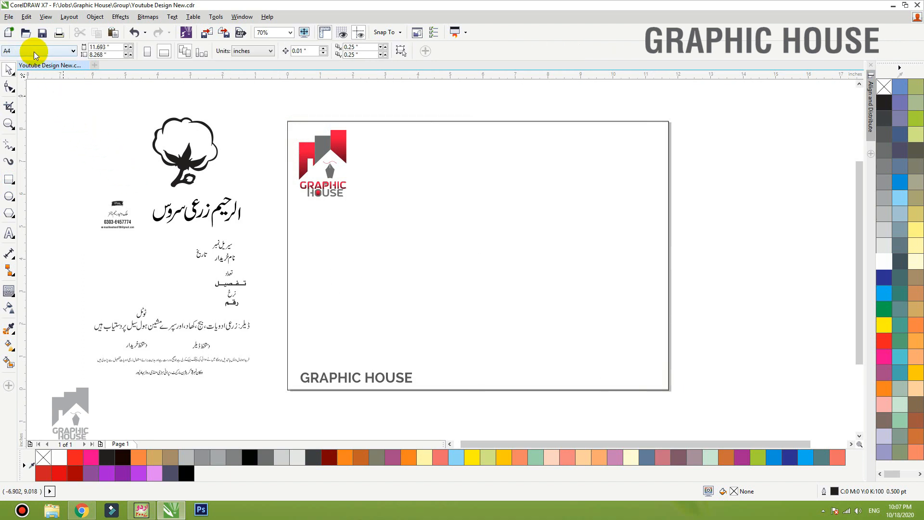
Turn the page-sized rectangle into two equal side-by-side halves spanning the page, using a mirrored copy of the narrowed rectangle
{"action": "left_click", "coordinate": [289, 121]}
{"action": "left_click_drag", "start_coordinate": [288, 256], "coordinate": [562, 257]}
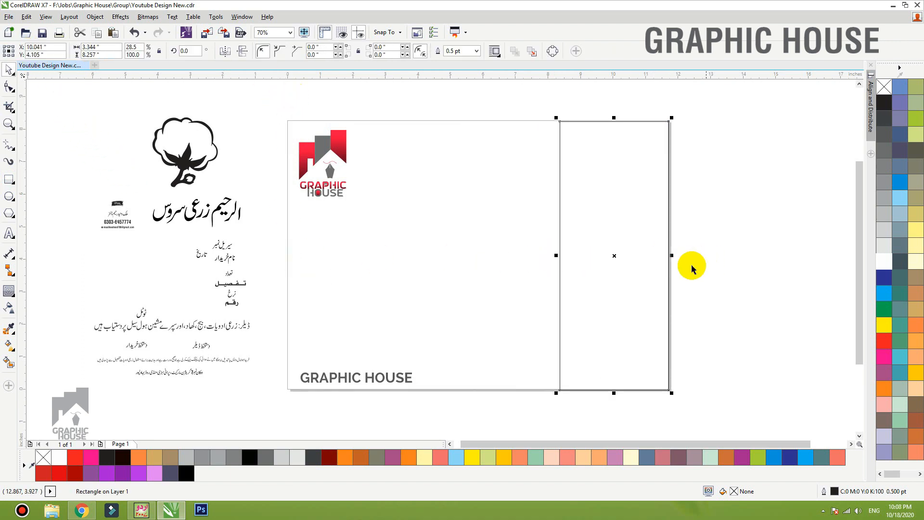
{"action": "left_click_drag", "start_coordinate": [669, 256], "coordinate": [505, 255]}
{"action": "left_click", "coordinate": [722, 137]}
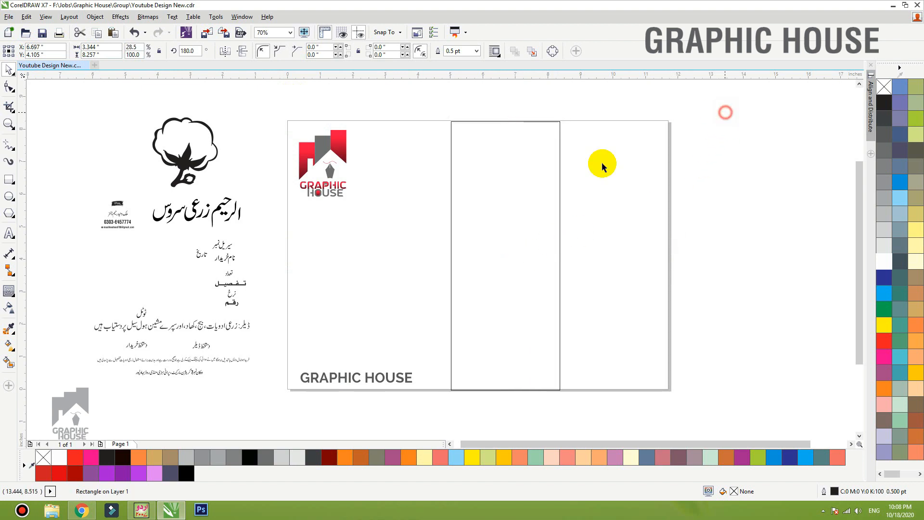
{"action": "key", "text": "ctrl+z"}
{"action": "left_click_drag", "start_coordinate": [670, 255], "coordinate": [451, 258]}
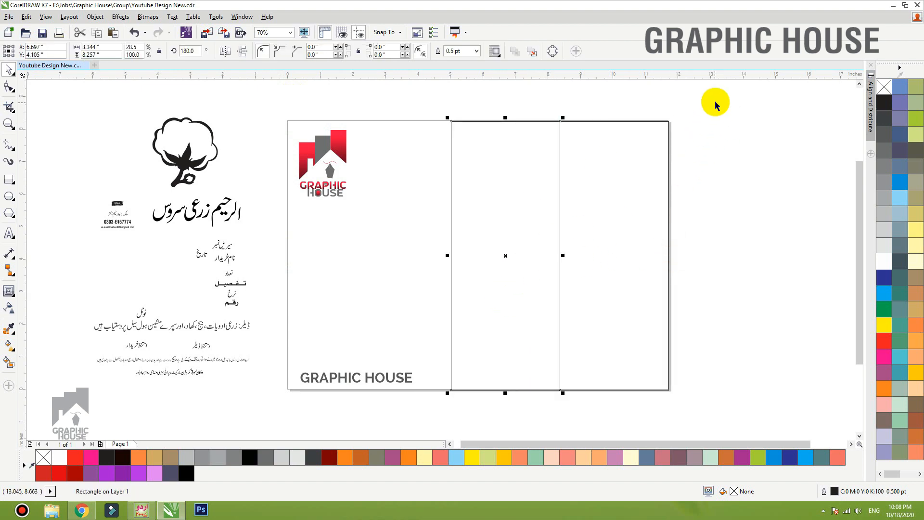
{"action": "left_click_drag", "start_coordinate": [707, 102], "coordinate": [427, 420]}
{"action": "left_click_drag", "start_coordinate": [432, 258], "coordinate": [282, 256]}
{"action": "left_click", "coordinate": [492, 107]}
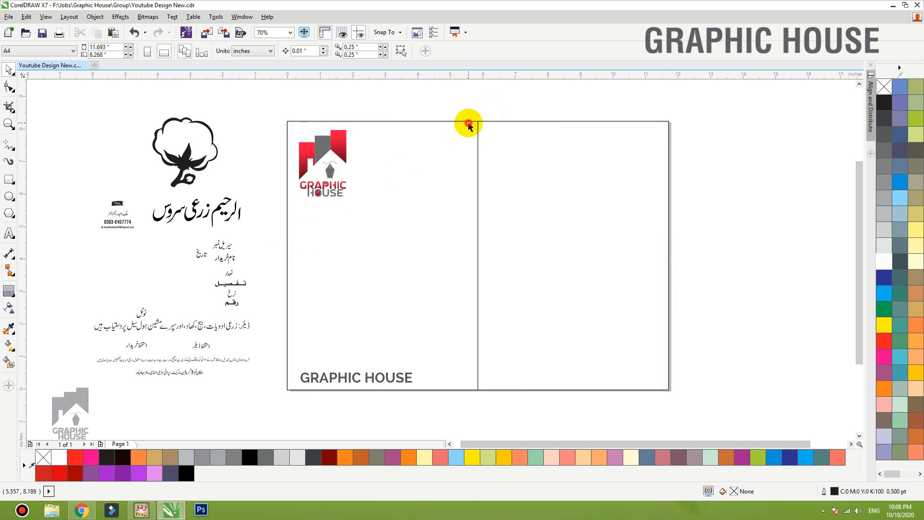
Delete the left half rectangle and centre the remaining one on the page
{"action": "left_click", "coordinate": [470, 122]}
{"action": "key", "text": "Delete"}
{"action": "left_click_drag", "start_coordinate": [478, 131], "coordinate": [456, 128]}
{"action": "key", "text": "p"}
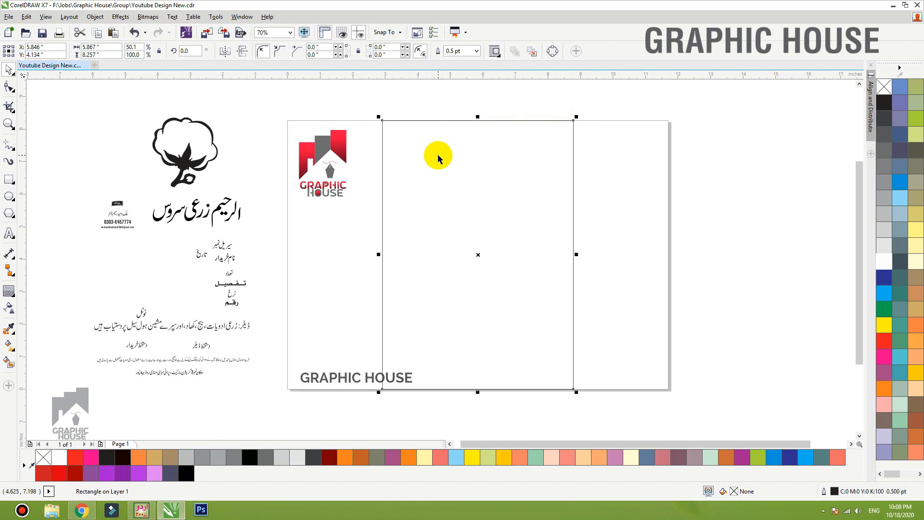
Set the rectangle's size to 5 inches wide and 7.5 inches high
{"action": "left_click", "coordinate": [103, 47]}
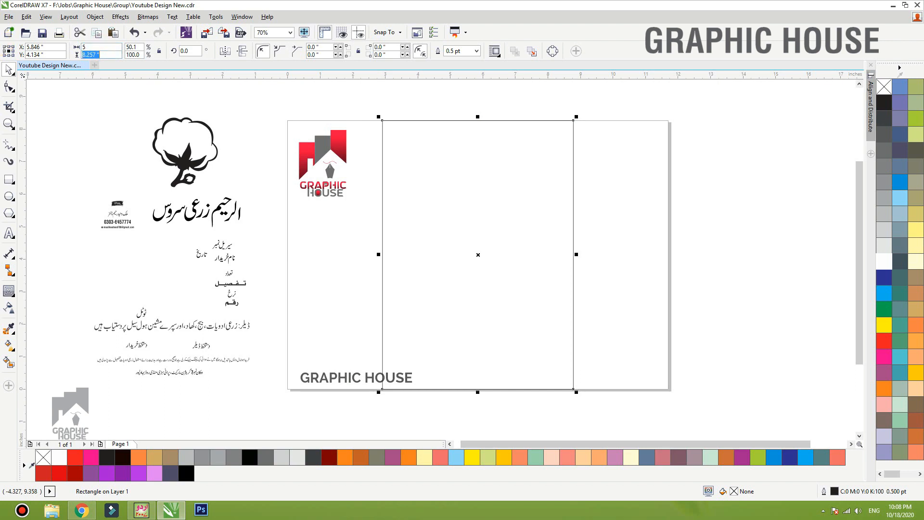
{"action": "type", "text": "7.5"}
{"action": "key", "text": "Return"}
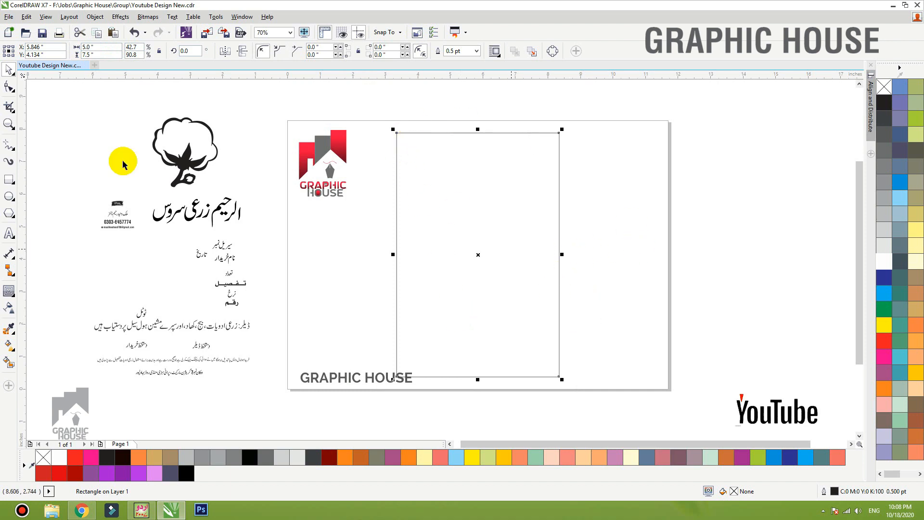
Add a one-step inside contour of about 0.198 inch to the rectangle and break it apart into separate rectangles
{"action": "left_click", "coordinate": [8, 291]}
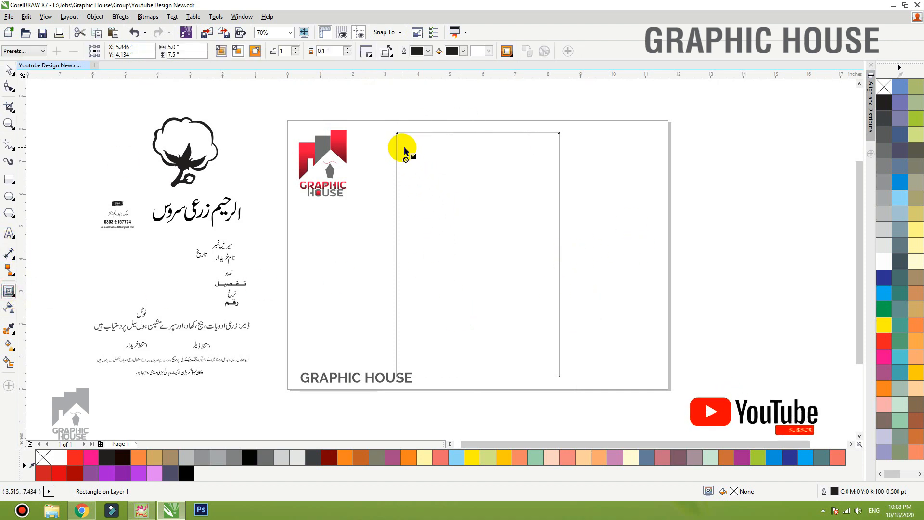
{"action": "left_click_drag", "start_coordinate": [405, 144], "coordinate": [403, 153]}
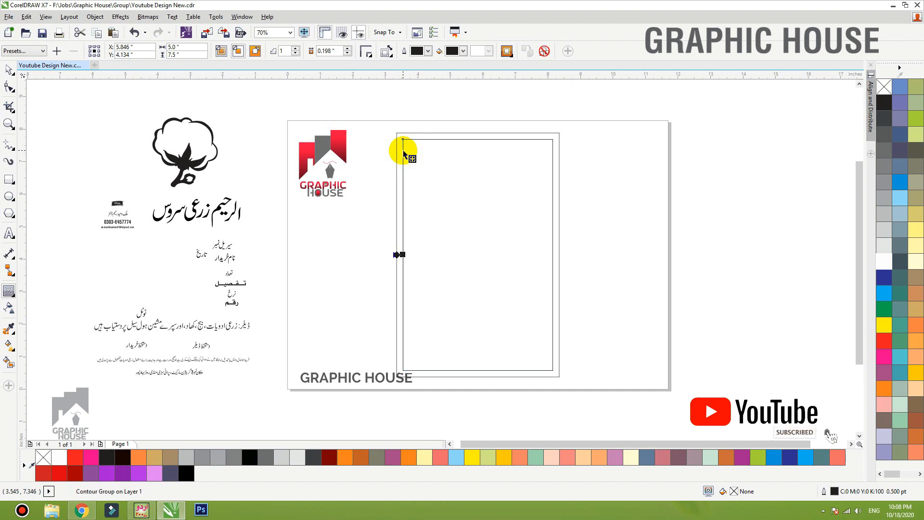
{"action": "key", "text": "space"}
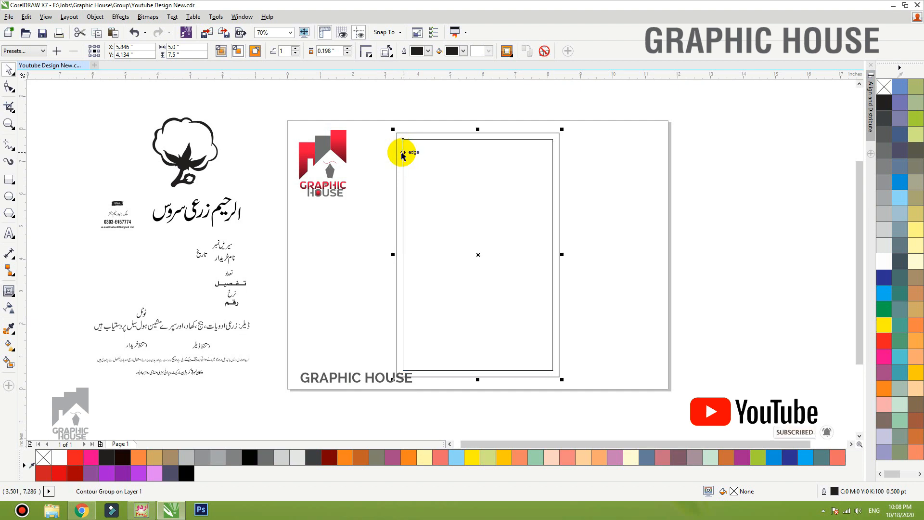
{"action": "key", "text": "ctrl+k"}
{"action": "left_click_drag", "start_coordinate": [409, 142], "coordinate": [449, 150]}
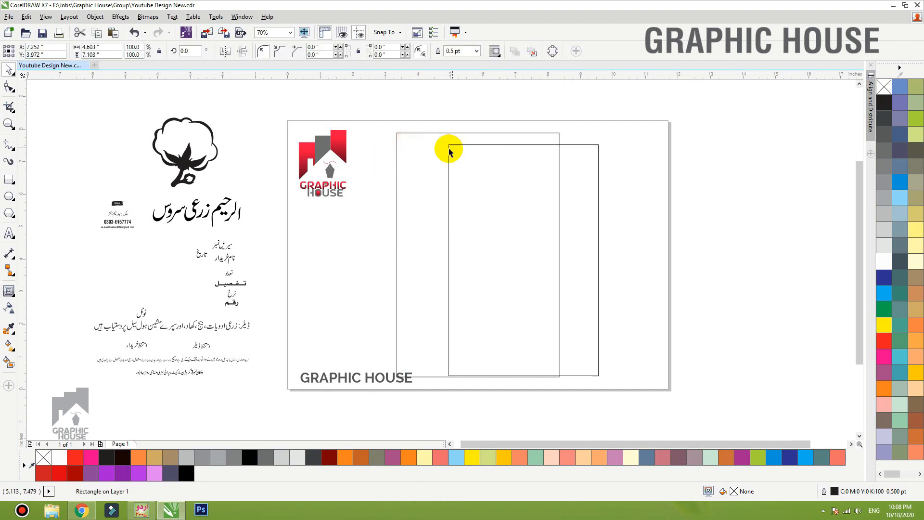
{"action": "key", "text": "ctrl+z"}
Move both frame rectangles together about an inch to the right on the page
{"action": "left_click_drag", "start_coordinate": [584, 118], "coordinate": [376, 392]}
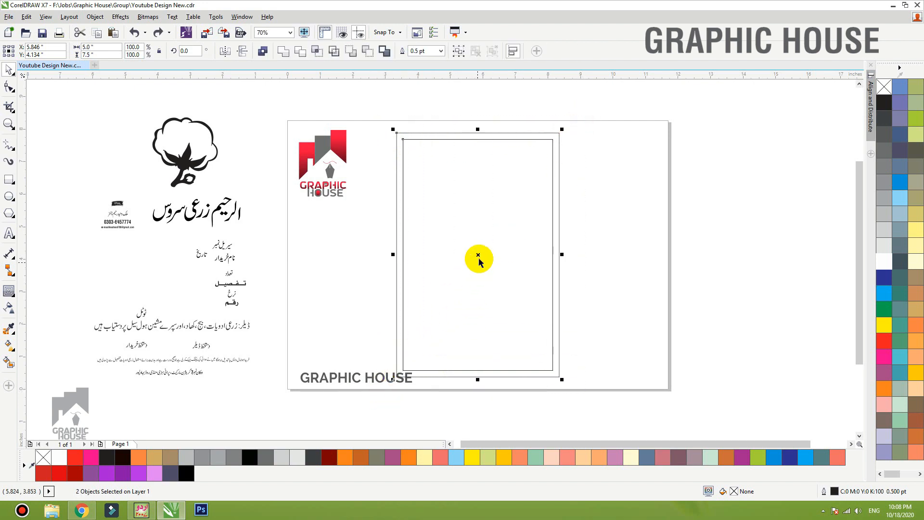
{"action": "left_click_drag", "start_coordinate": [478, 260], "coordinate": [515, 260]}
{"action": "left_click", "coordinate": [348, 262]}
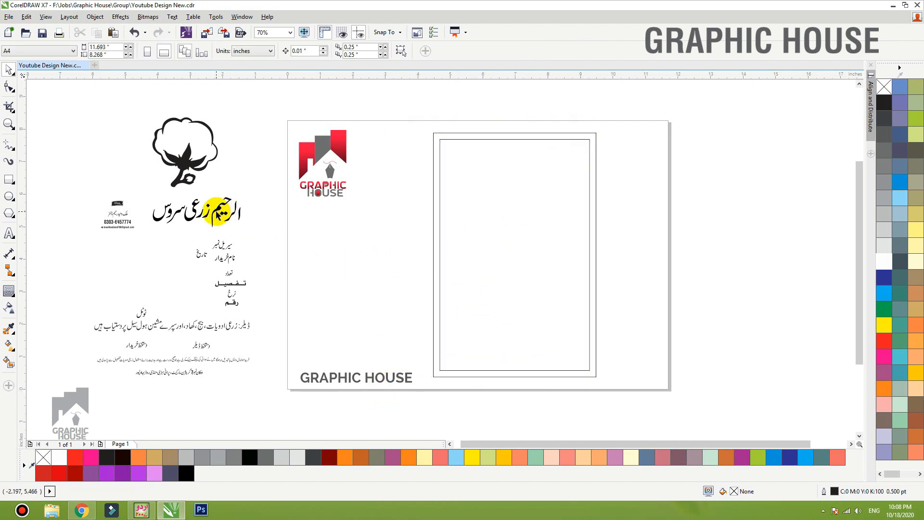
Place the Urdu shop title, the serial number, buyer and date labels, and the contact block in the frame's upper area
{"action": "left_click_drag", "start_coordinate": [218, 215], "coordinate": [563, 155]}
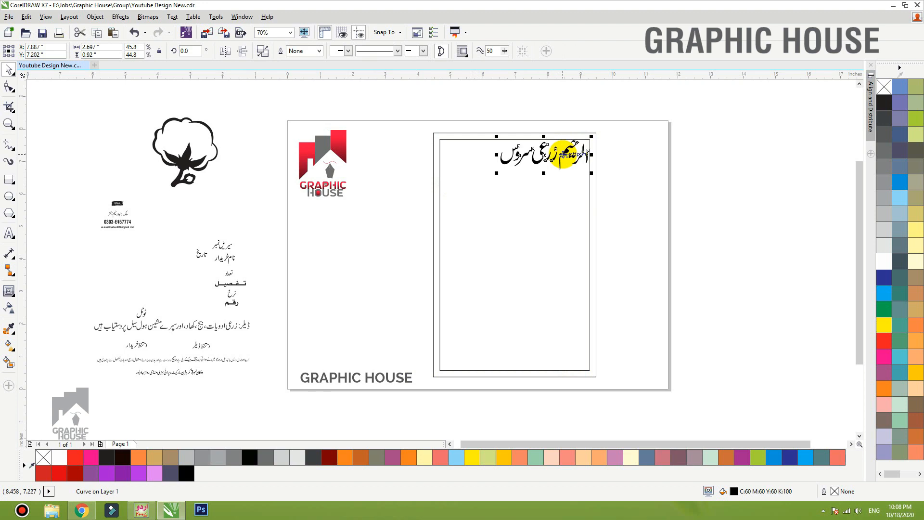
{"action": "left_click_drag", "start_coordinate": [261, 224], "coordinate": [566, 207]}
{"action": "left_click_drag", "start_coordinate": [146, 247], "coordinate": [60, 149]}
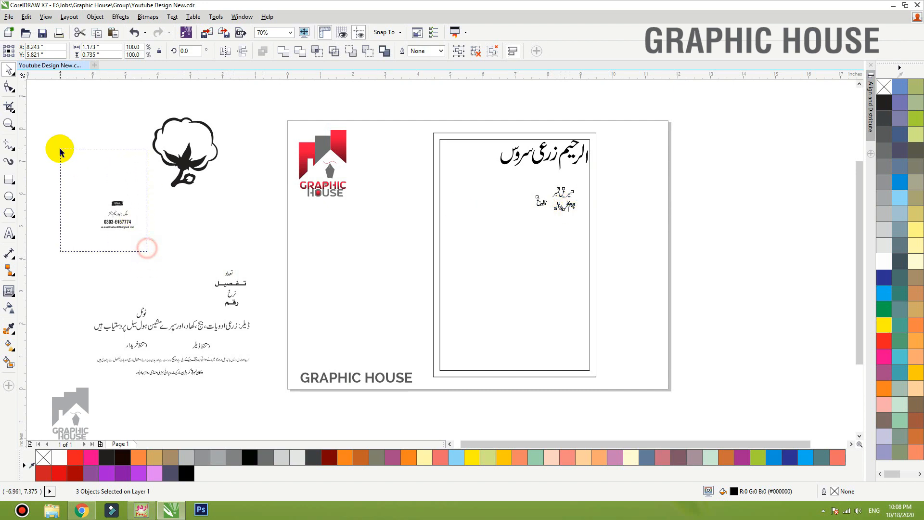
{"action": "left_click_drag", "start_coordinate": [115, 218], "coordinate": [473, 165]}
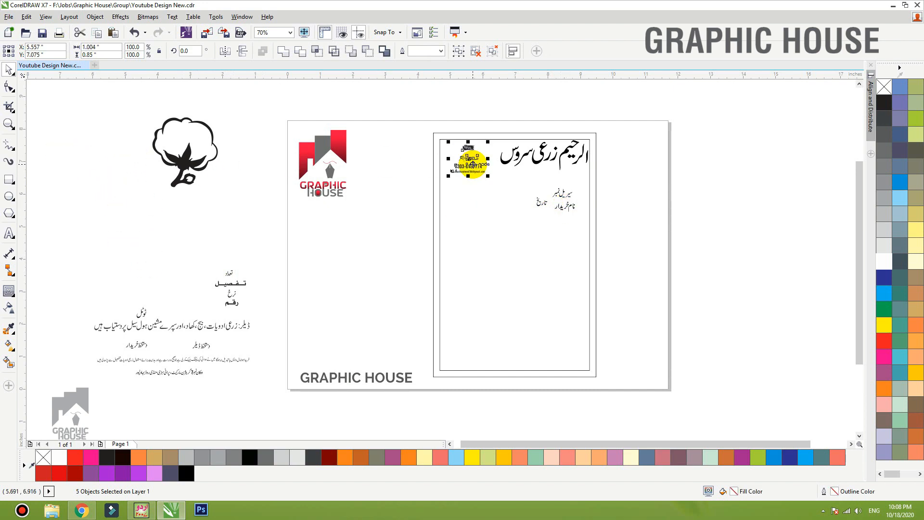
Place the dealer line beneath the shop title and the shop address line just outside the frame's left side
{"action": "left_click_drag", "start_coordinate": [217, 324], "coordinate": [559, 182]}
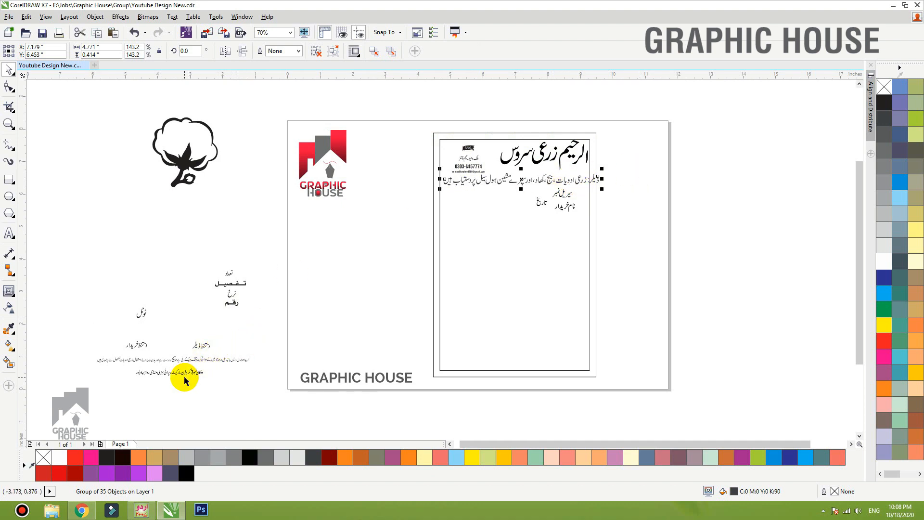
{"action": "left_click_drag", "start_coordinate": [185, 380], "coordinate": [437, 185]}
{"action": "left_click", "coordinate": [402, 132]}
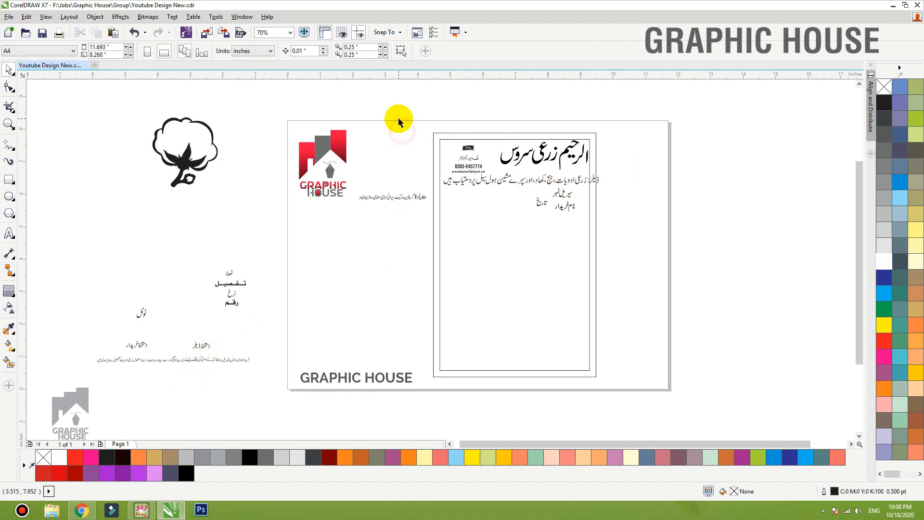
Lower the shop title slightly and move the contact block out past the frame's left edge
{"action": "left_click_drag", "start_coordinate": [392, 115], "coordinate": [633, 227]}
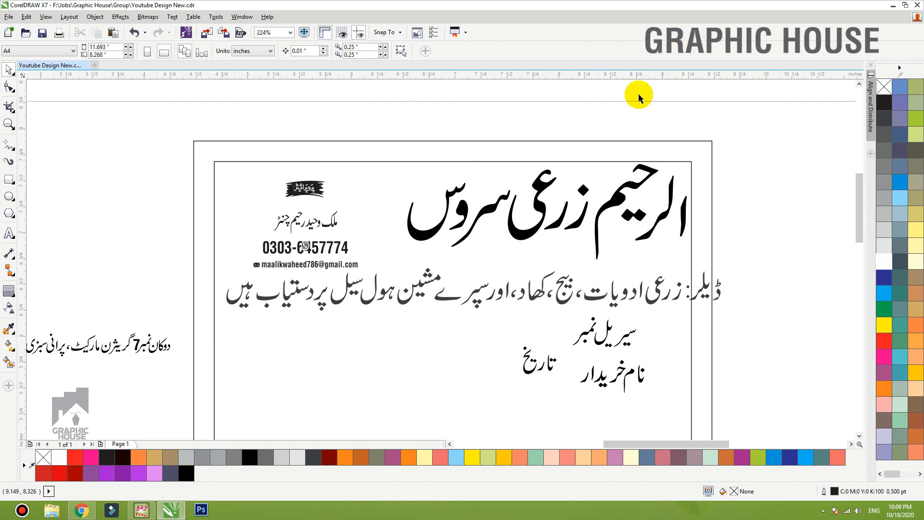
{"action": "left_click", "coordinate": [605, 210]}
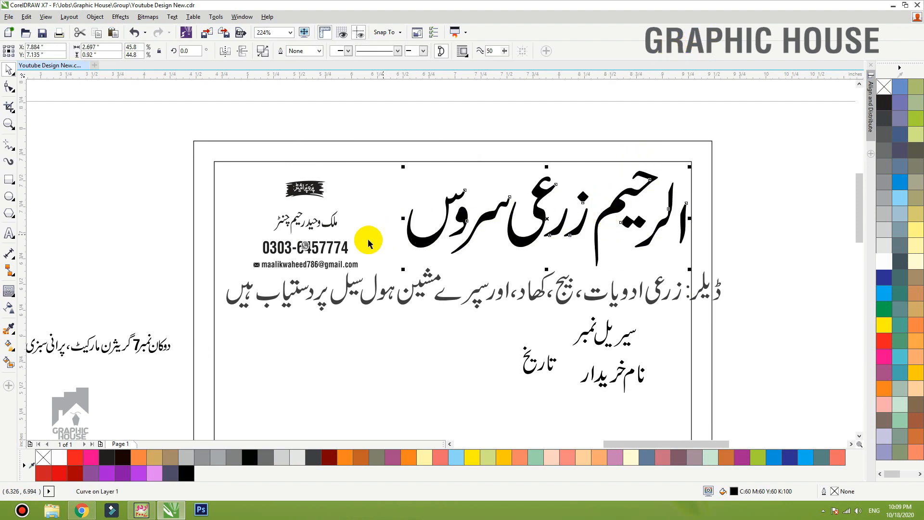
{"action": "left_click_drag", "start_coordinate": [140, 160], "coordinate": [383, 285]}
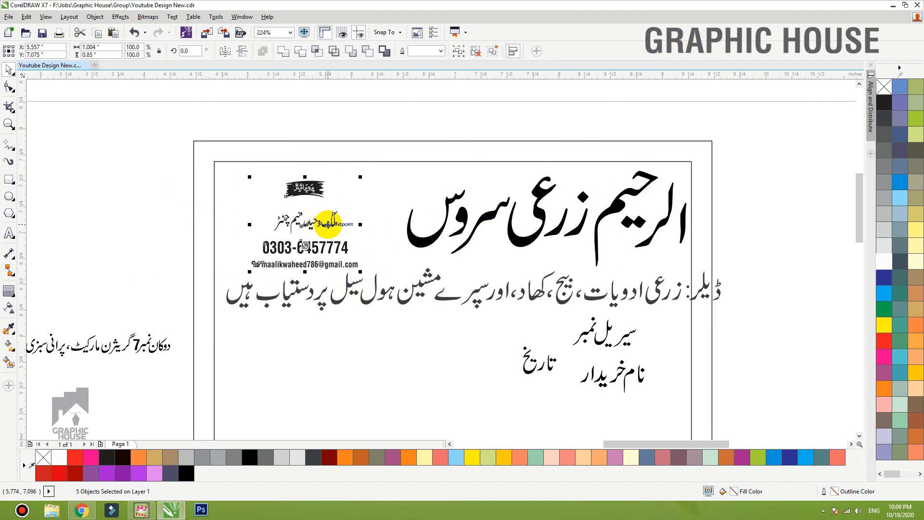
{"action": "left_click_drag", "start_coordinate": [329, 224], "coordinate": [163, 174]}
{"action": "left_click", "coordinate": [242, 120]}
Draw a black, outline-free rectangle about 1.5 by 0.79 inches with 0.05 inch rounded corners in the space left of the title
{"action": "left_click_drag", "start_coordinate": [541, 126], "coordinate": [177, 343]}
{"action": "left_click", "coordinate": [8, 179]}
{"action": "mouse_move", "coordinate": [233, 161]}
{"action": "left_mouse_down"}
{"action": "mouse_move", "coordinate": [454, 265]}
{"action": "mouse_move", "coordinate": [490, 296]}
{"action": "mouse_move", "coordinate": [480, 292]}
{"action": "left_mouse_up"}
{"action": "key", "text": "F10"}
{"action": "left_click", "coordinate": [884, 102]}
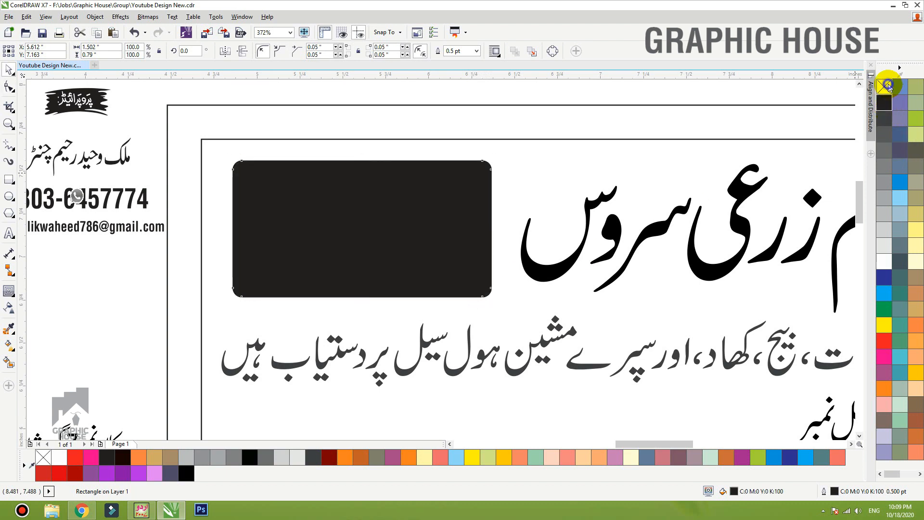
{"action": "right_click", "coordinate": [888, 86]}
{"action": "key", "text": "space"}
Slant the black rounded rectangle sideways and lay a slightly rotated copy over it
{"action": "left_click", "coordinate": [433, 168]}
{"action": "left_click_drag", "start_coordinate": [363, 154], "coordinate": [397, 160]}
{"action": "left_click", "coordinate": [382, 227]}
{"action": "left_click_drag", "start_coordinate": [515, 165], "coordinate": [475, 205]}
Fill the upper copy white with a 2 pt black outline and tilt it slightly counterclockwise over the black shape
{"action": "left_click", "coordinate": [884, 261]}
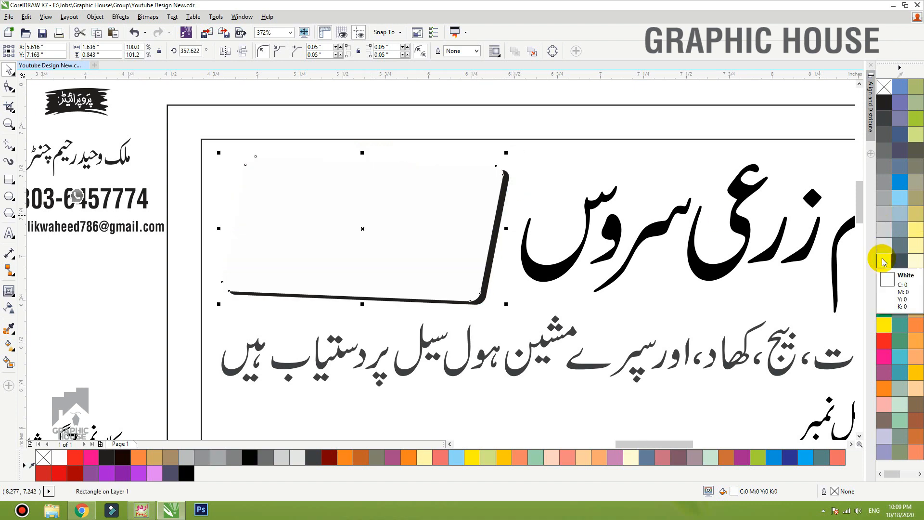
{"action": "key", "text": "F12"}
{"action": "type", "text": "2"}
{"action": "key", "text": "Return"}
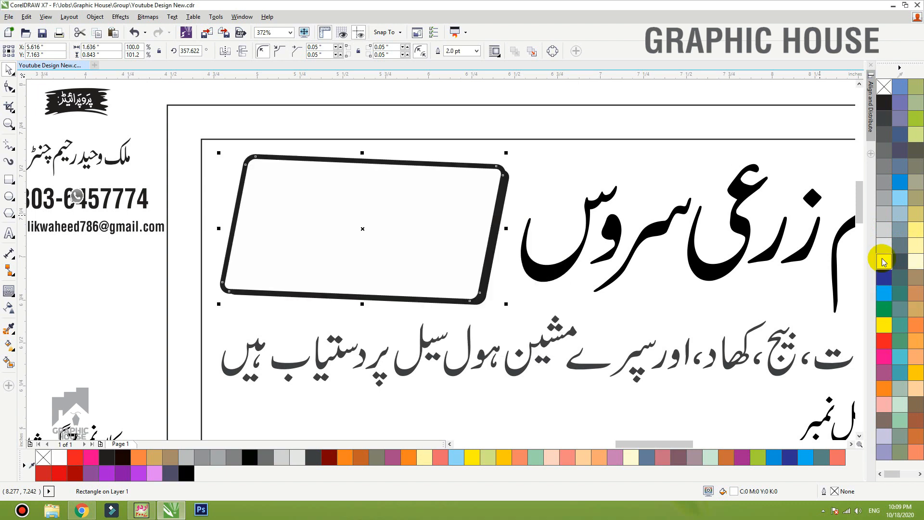
{"action": "left_click_drag", "start_coordinate": [509, 152], "coordinate": [504, 137]}
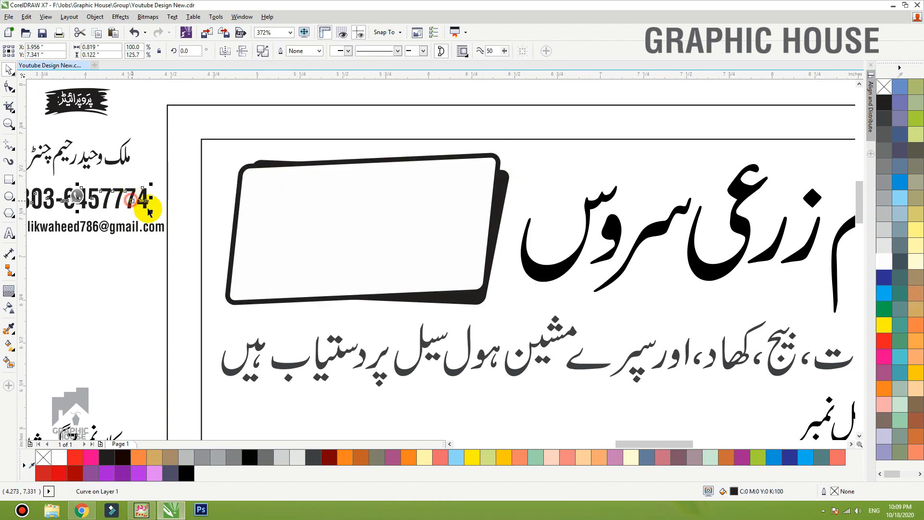
Move the name, phone and e-mail lines with their icons into the white box, leaving the proprietor badge outside
{"action": "scroll", "coordinate": [190, 244], "scroll_direction": "down", "scroll_amount": 3}
{"action": "left_click", "coordinate": [139, 183]}
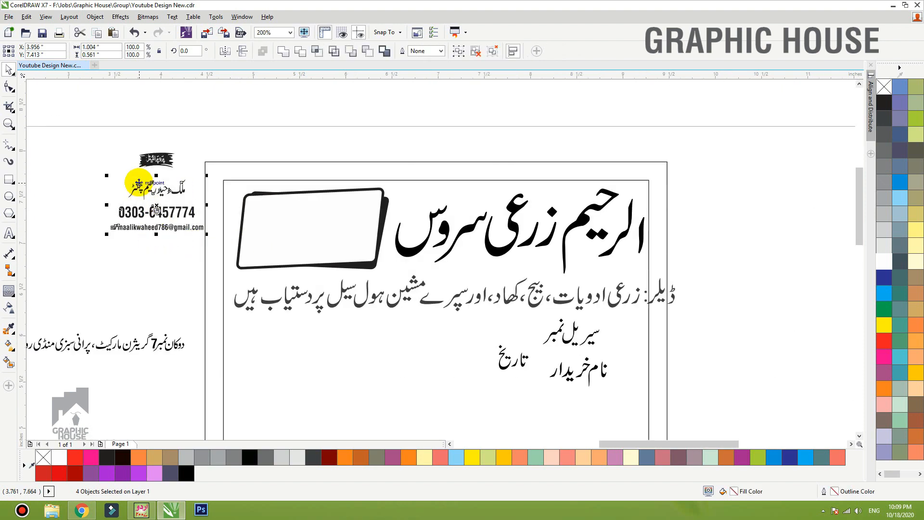
{"action": "left_click_drag", "start_coordinate": [140, 184], "coordinate": [289, 205]}
Place the WhatsApp icon in front of the phone number and enlarge the name line above it in the white box
{"action": "scroll", "coordinate": [254, 220], "scroll_direction": "up", "scroll_amount": 3}
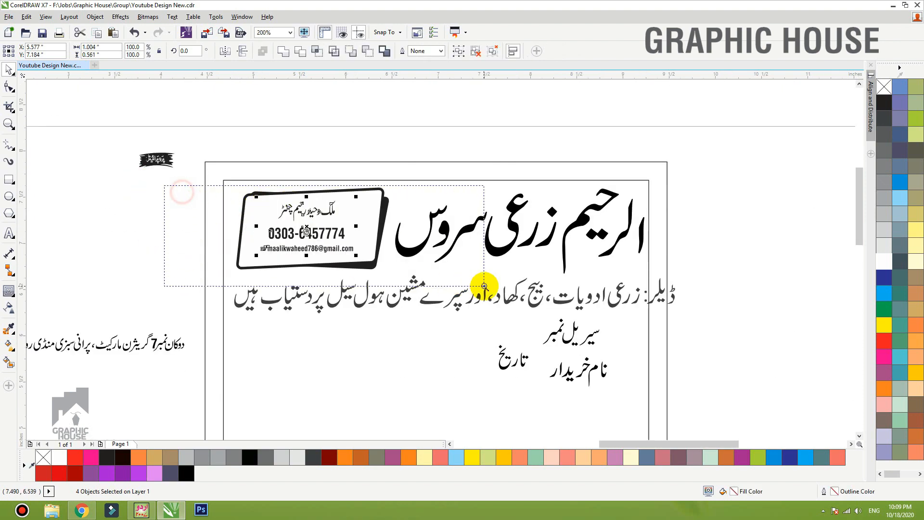
{"action": "left_click_drag", "start_coordinate": [517, 233], "coordinate": [532, 233]}
{"action": "left_click", "coordinate": [392, 250]}
{"action": "left_click_drag", "start_coordinate": [254, 257], "coordinate": [271, 252]}
{"action": "left_click_drag", "start_coordinate": [392, 213], "coordinate": [389, 215]}
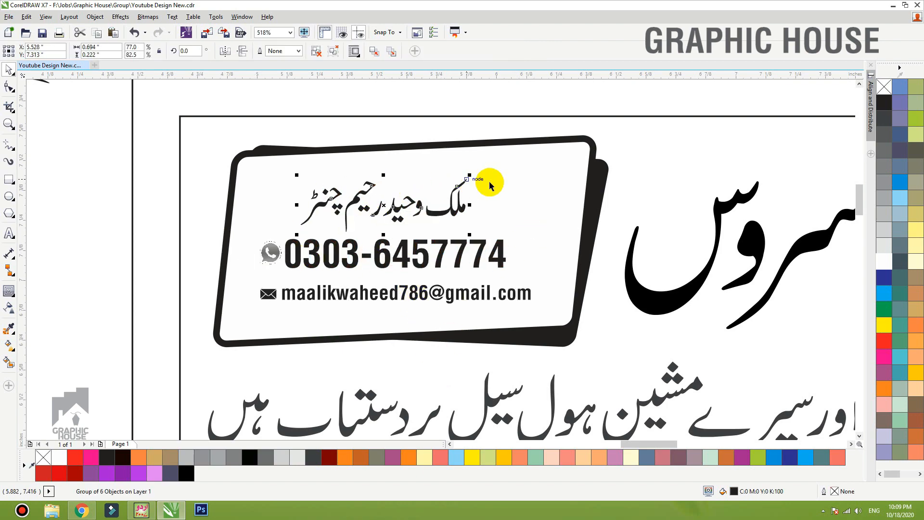
{"action": "left_click_drag", "start_coordinate": [474, 176], "coordinate": [501, 171]}
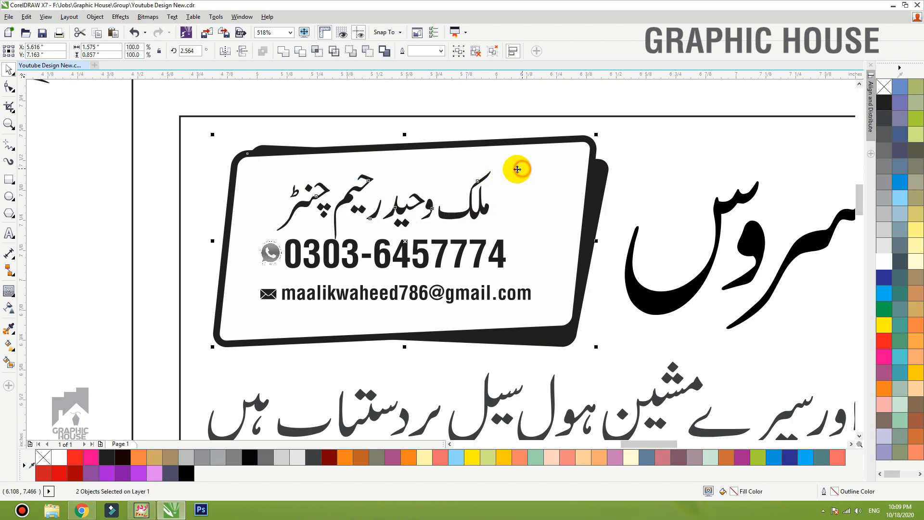
Centre the name line horizontally in the white contact box and shift the phone and e-mail lines slightly lower
{"action": "key", "text": "c"}
{"action": "left_click", "coordinate": [525, 238]}
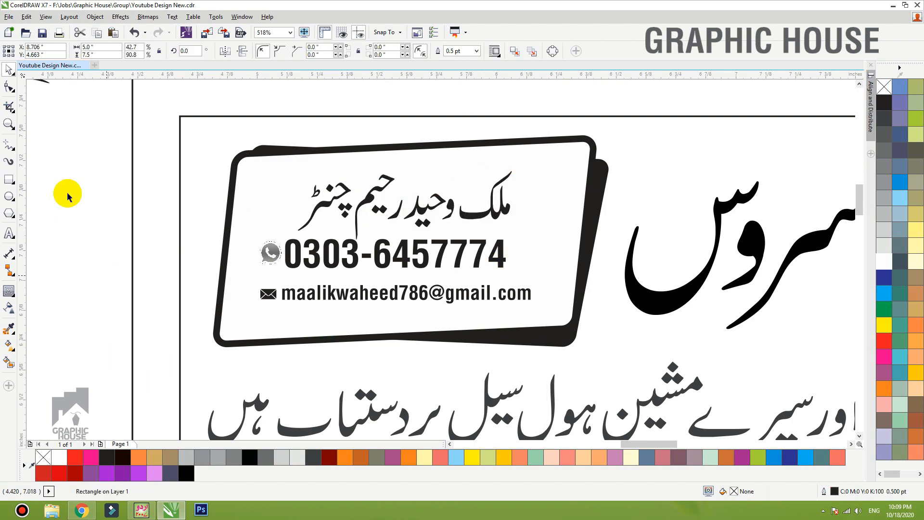
{"action": "left_click_drag", "start_coordinate": [68, 192], "coordinate": [576, 337]}
{"action": "left_click_drag", "start_coordinate": [495, 252], "coordinate": [501, 269]}
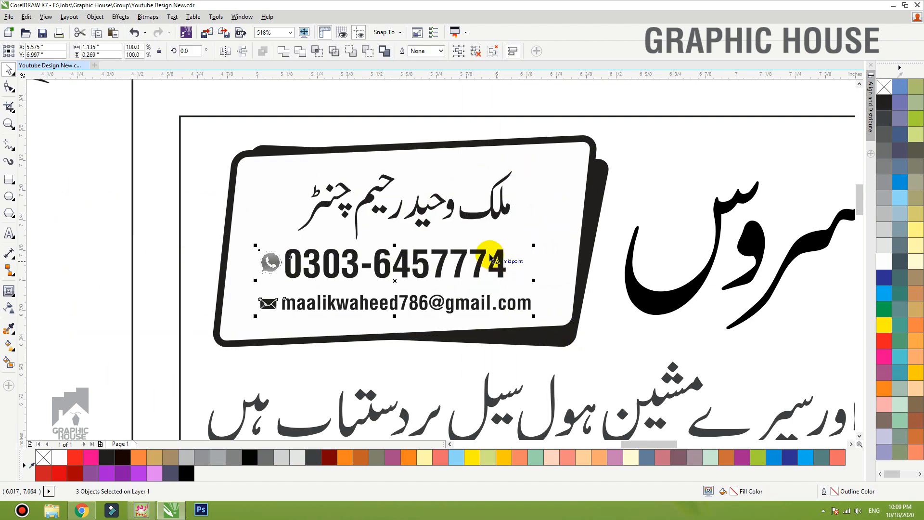
{"action": "left_click", "coordinate": [496, 214]}
Place the proprietor badge over the contact box's upper-right corner and enlarge it to about 0.51 by 0.21 inches
{"action": "scroll", "coordinate": [478, 269], "scroll_direction": "down", "scroll_amount": 3}
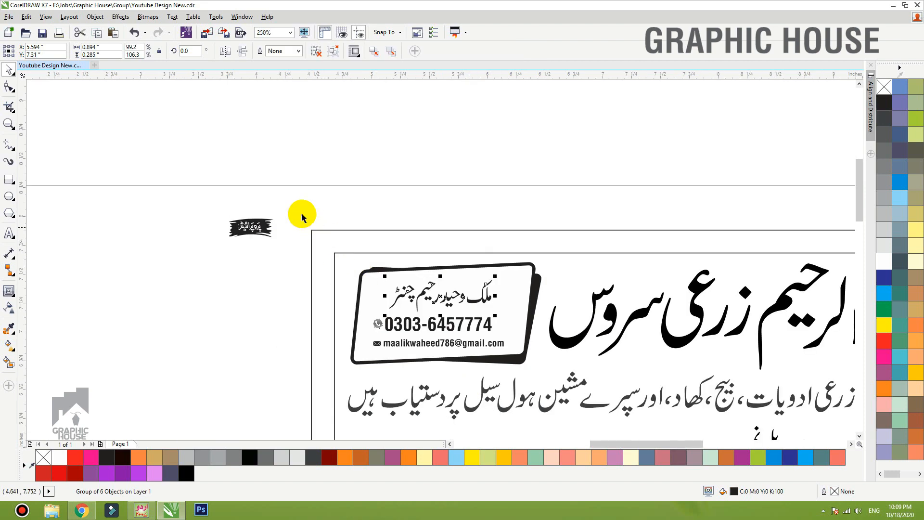
{"action": "left_click_drag", "start_coordinate": [252, 229], "coordinate": [519, 284]}
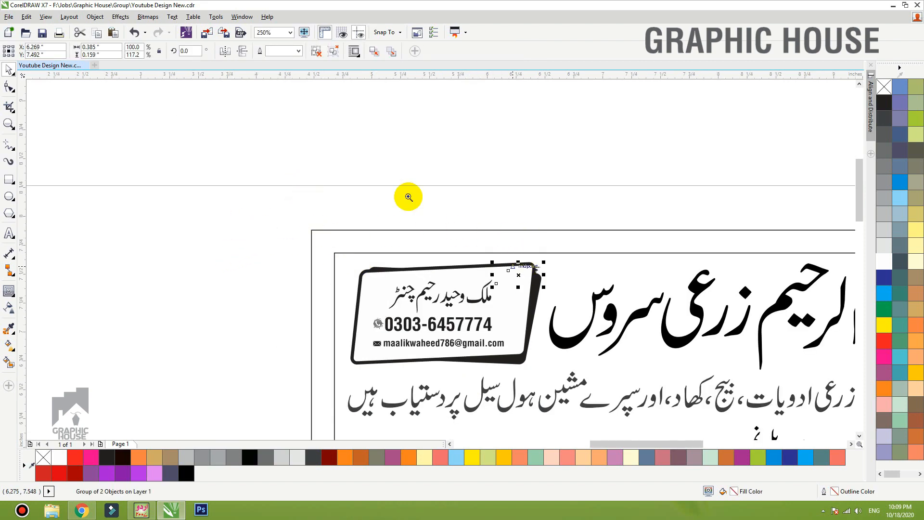
{"action": "scroll", "coordinate": [643, 351], "scroll_direction": "up", "scroll_amount": 3}
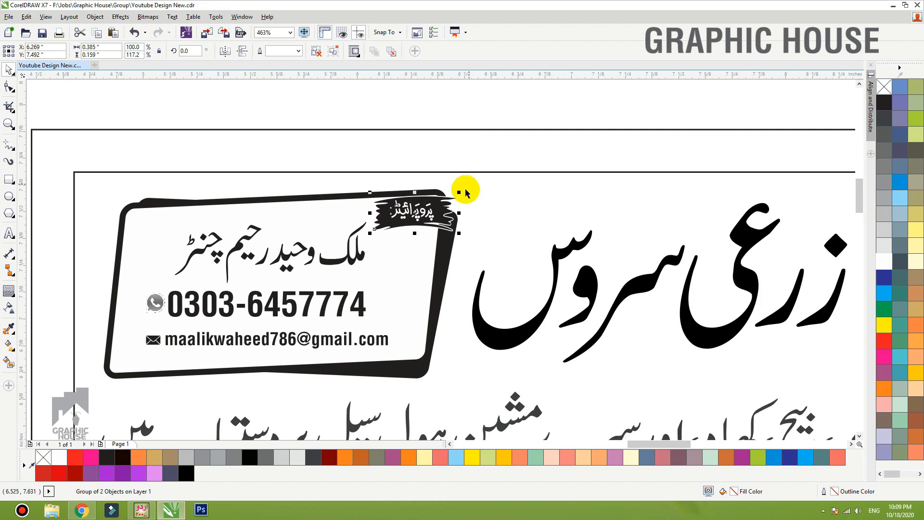
{"action": "mouse_move", "coordinate": [458, 192]}
{"action": "left_mouse_down"}
{"action": "mouse_move", "coordinate": [487, 186]}
{"action": "mouse_move", "coordinate": [447, 202]}
{"action": "left_mouse_up"}
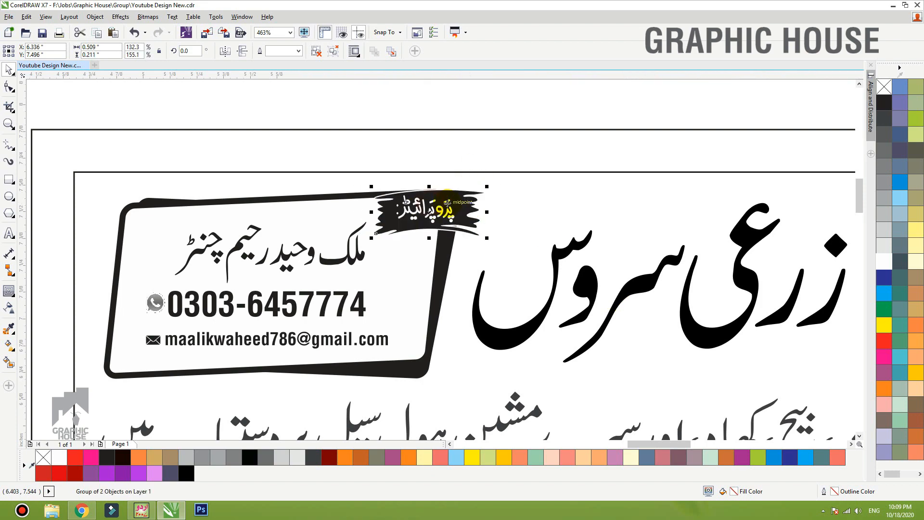
{"action": "left_click", "coordinate": [439, 134]}
Select the whole contact box with its text, icons and badge and nudge it slightly to the left, away from the shop title
{"action": "scroll", "coordinate": [427, 179], "scroll_direction": "down", "scroll_amount": 3}
{"action": "left_click_drag", "start_coordinate": [392, 124], "coordinate": [224, 291]}
{"action": "key", "text": "Left"}
{"action": "key", "text": "Left"}
{"action": "key", "text": "Left"}
{"action": "key", "text": "Left"}
{"action": "key", "text": "Left"}
{"action": "key", "text": "Left"}
{"action": "key", "text": "Left"}
Scale the dealer line down to about 2.69 inches wide so that it fits beneath the shop title
{"action": "scroll", "coordinate": [526, 295], "scroll_direction": "down", "scroll_amount": 1}
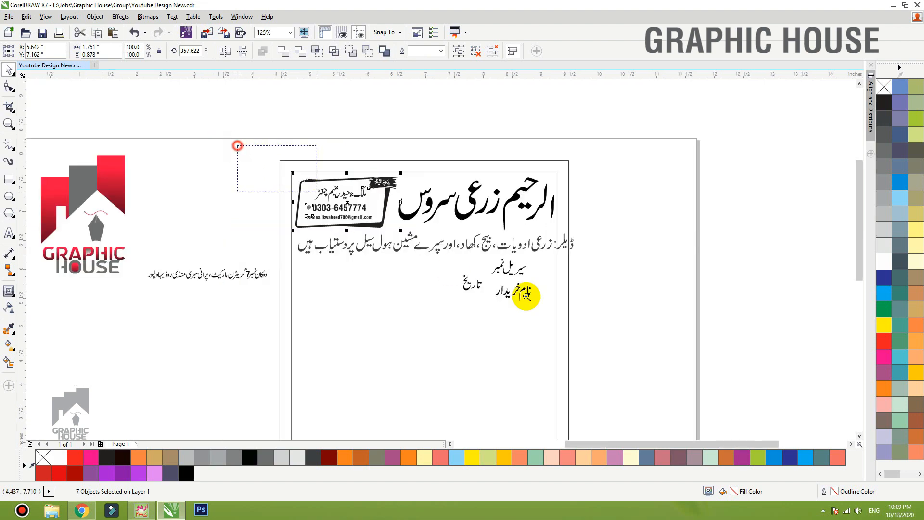
{"action": "scroll", "coordinate": [609, 226], "scroll_direction": "down", "scroll_amount": 1}
{"action": "left_click", "coordinate": [593, 214]}
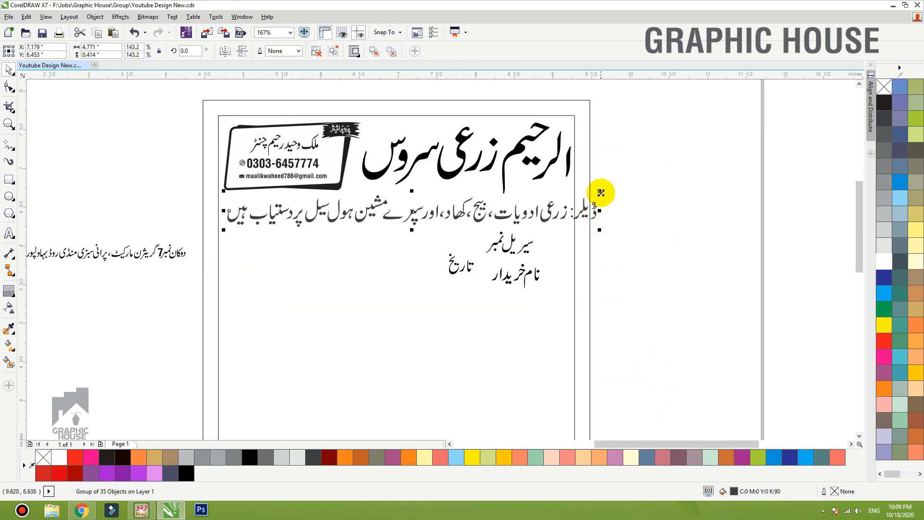
{"action": "left_click_drag", "start_coordinate": [598, 189], "coordinate": [324, 200]}
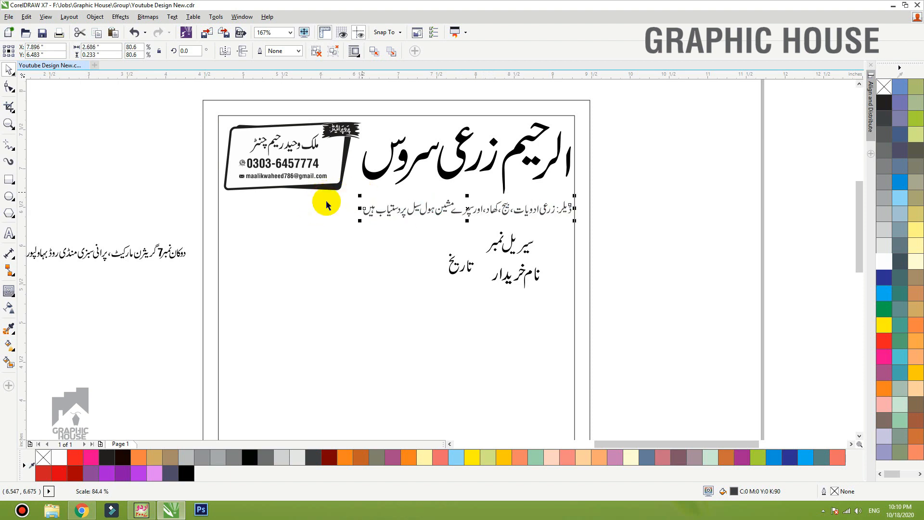
Shrink the address line outside the bill, ungroup it and delete the shop number at its start
{"action": "left_click_drag", "start_coordinate": [233, 252], "coordinate": [140, 206]}
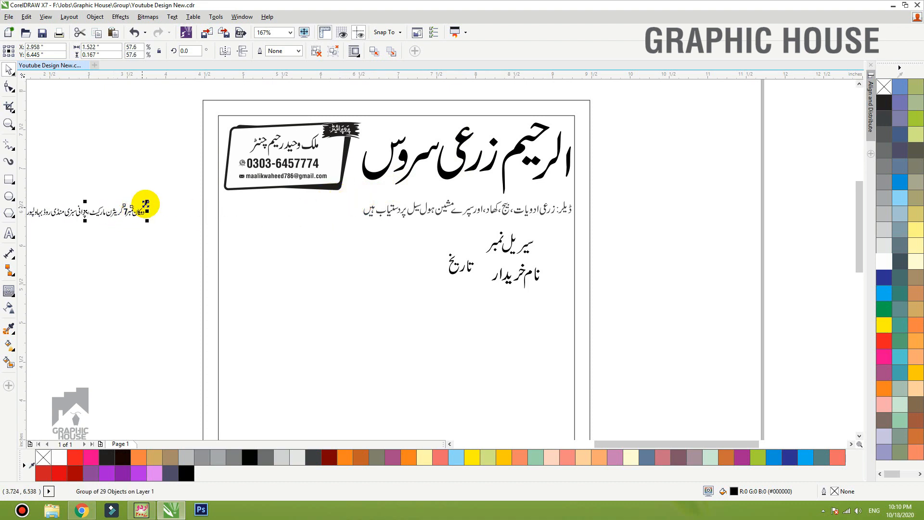
{"action": "key", "text": "shift+F2"}
{"action": "left_click", "coordinate": [316, 52]}
{"action": "left_click", "coordinate": [332, 145]}
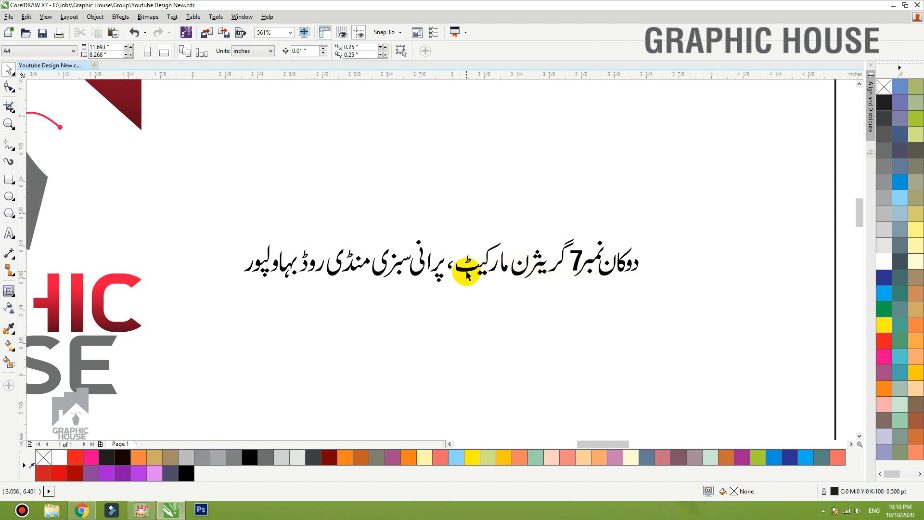
{"action": "left_click_drag", "start_coordinate": [714, 205], "coordinate": [567, 334]}
{"action": "key", "text": "Delete"}
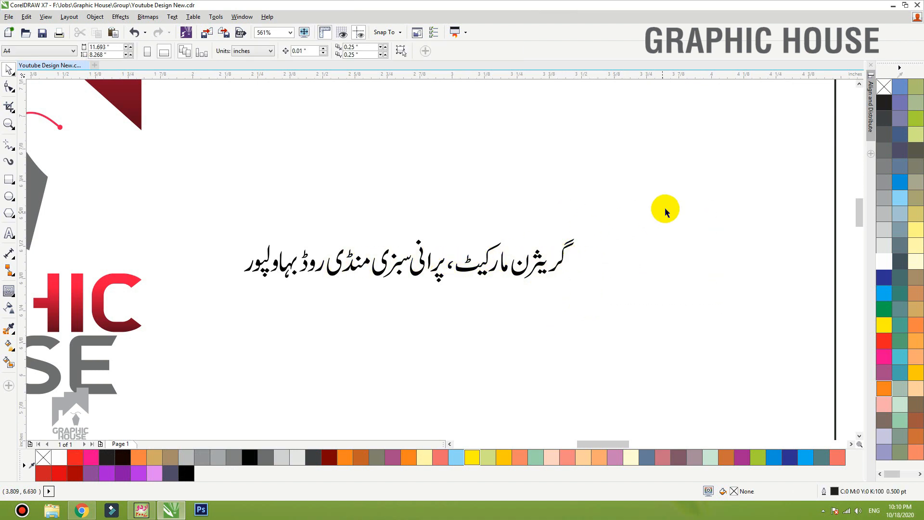
Regroup the remaining address text, place it beneath the contact box and enlarge it to about 1.57 inches wide
{"action": "left_click_drag", "start_coordinate": [662, 208], "coordinate": [171, 316]}
{"action": "scroll", "coordinate": [313, 287], "scroll_direction": "down", "scroll_amount": 4}
{"action": "left_click_drag", "start_coordinate": [324, 274], "coordinate": [511, 269]}
{"action": "left_click_drag", "start_coordinate": [385, 193], "coordinate": [684, 328]}
{"action": "scroll", "coordinate": [589, 265], "scroll_direction": "up", "scroll_amount": 4}
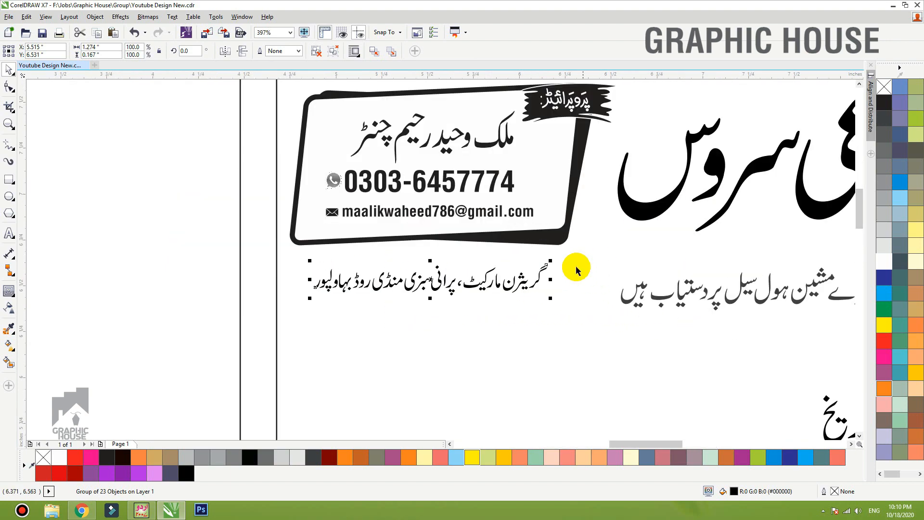
{"action": "left_click_drag", "start_coordinate": [549, 255], "coordinate": [569, 273]}
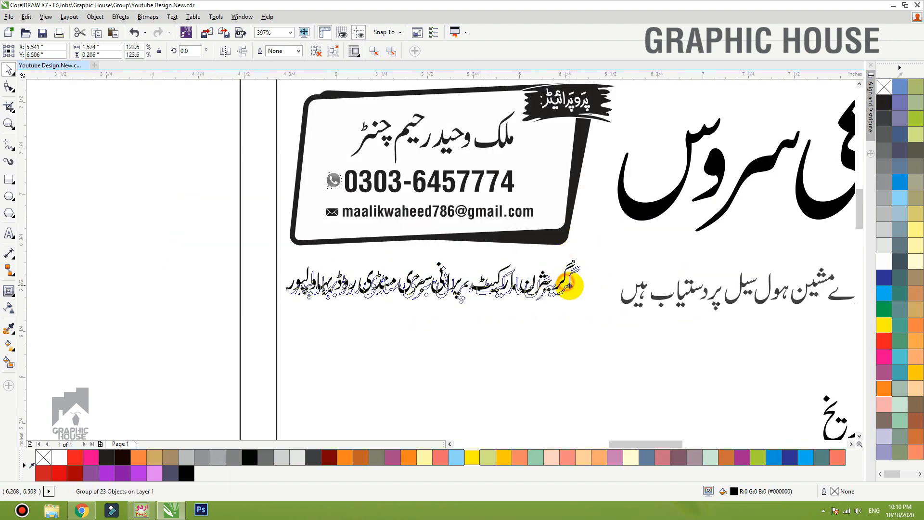
Align the dealer line and the address line on the same horizontal centre below the header
{"action": "scroll", "coordinate": [427, 299], "scroll_direction": "down", "scroll_amount": 3}
{"action": "scroll", "coordinate": [561, 313], "scroll_direction": "up", "scroll_amount": 3}
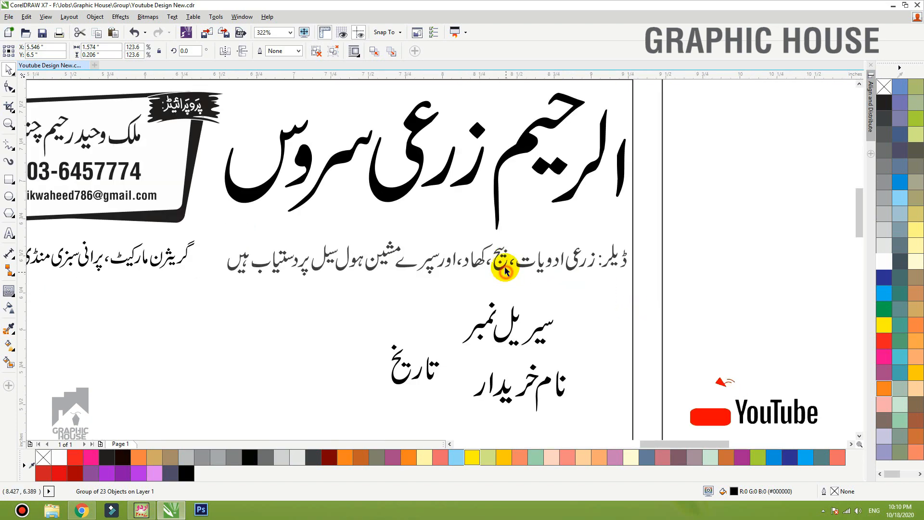
{"action": "left_click", "coordinate": [508, 262]}
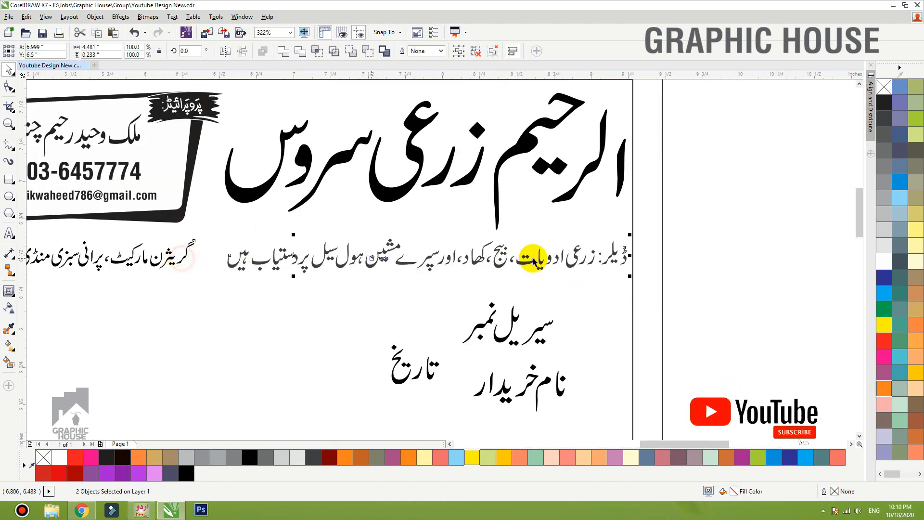
{"action": "scroll", "coordinate": [548, 268], "scroll_direction": "down", "scroll_amount": 3}
{"action": "left_click_drag", "start_coordinate": [745, 189], "coordinate": [212, 295]}
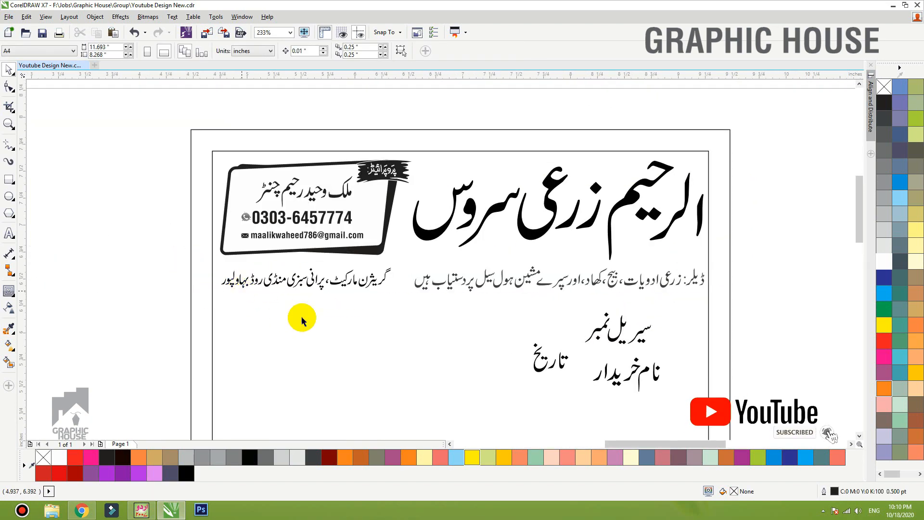
Draw a rectangle about 2.82 by 0.23 inches over the dealer line, filled black with no outline
{"action": "left_click", "coordinate": [8, 180]}
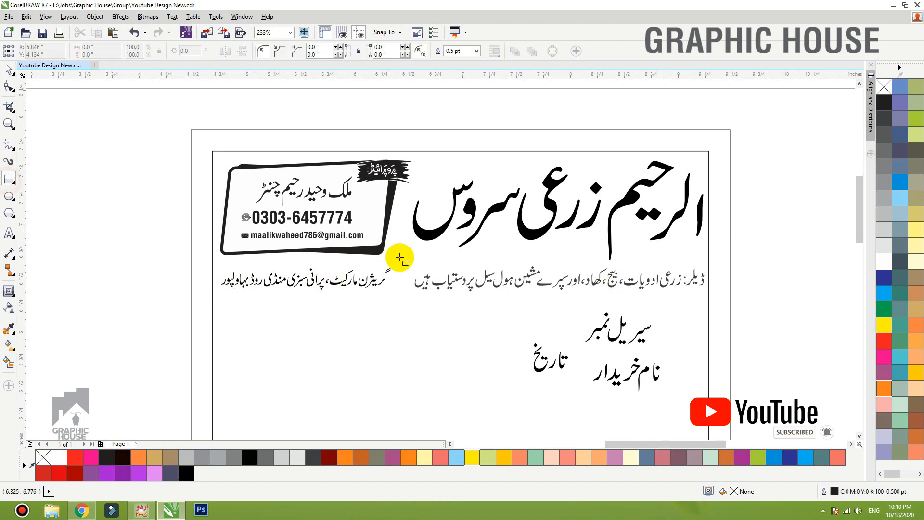
{"action": "left_click_drag", "start_coordinate": [405, 267], "coordinate": [709, 291]}
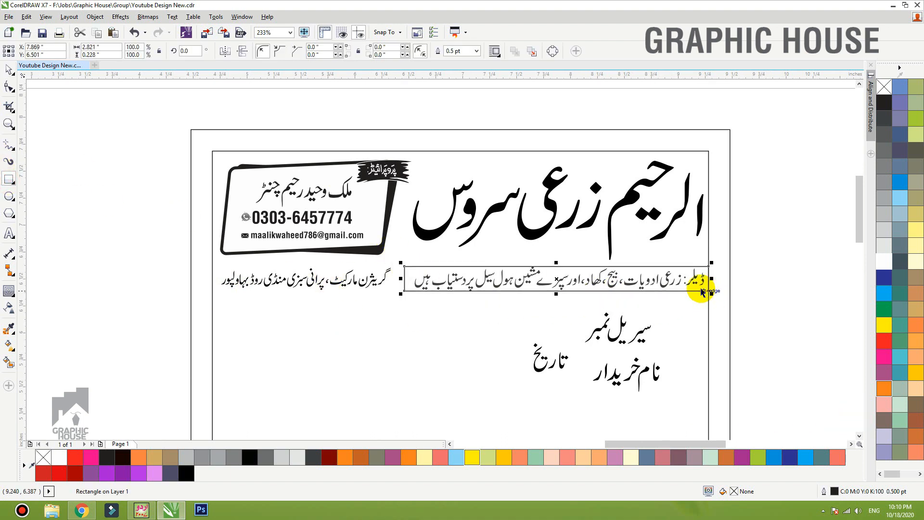
{"action": "scroll", "coordinate": [659, 318], "scroll_direction": "up", "scroll_amount": 2}
{"action": "left_click", "coordinate": [885, 102]}
{"action": "right_click", "coordinate": [887, 86]}
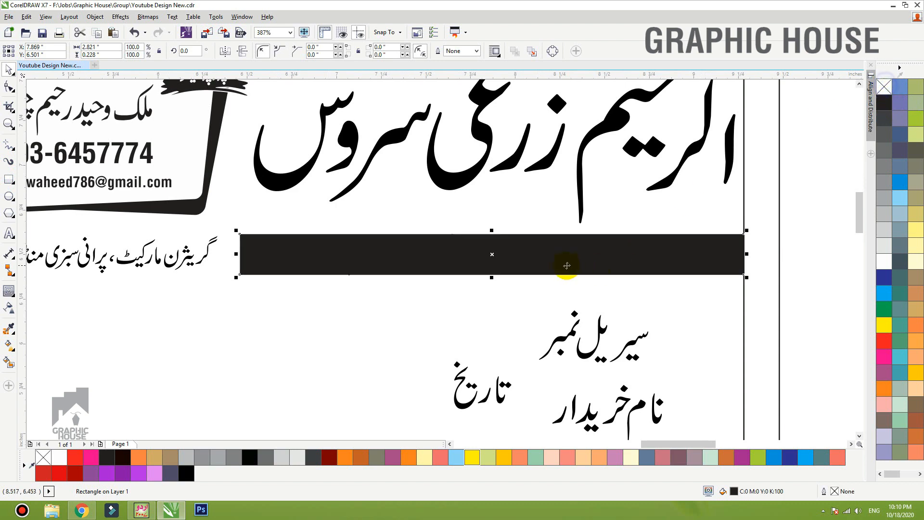
Round the black bar's corners to about 0.038 inches and skew the bar sideways with its top edge shifted left
{"action": "left_click_drag", "start_coordinate": [239, 274], "coordinate": [247, 278]}
{"action": "key", "text": "space"}
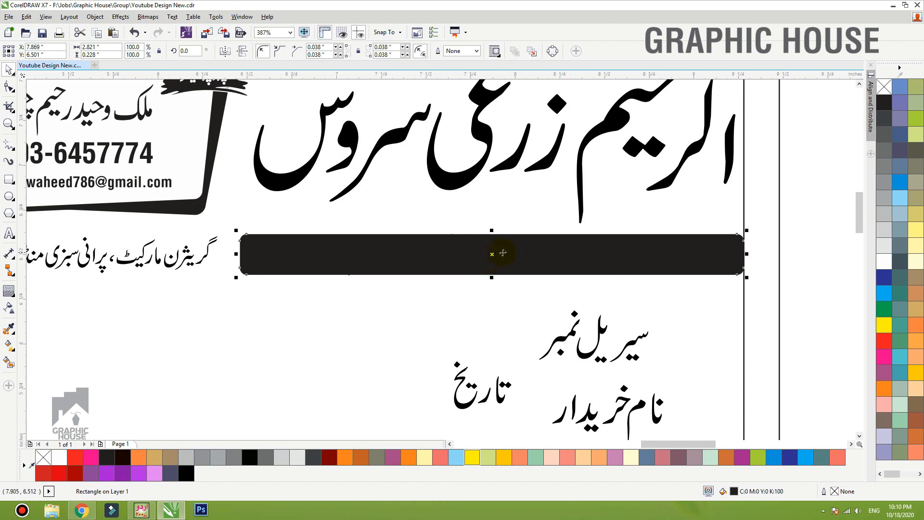
{"action": "left_click_drag", "start_coordinate": [491, 229], "coordinate": [481, 227]}
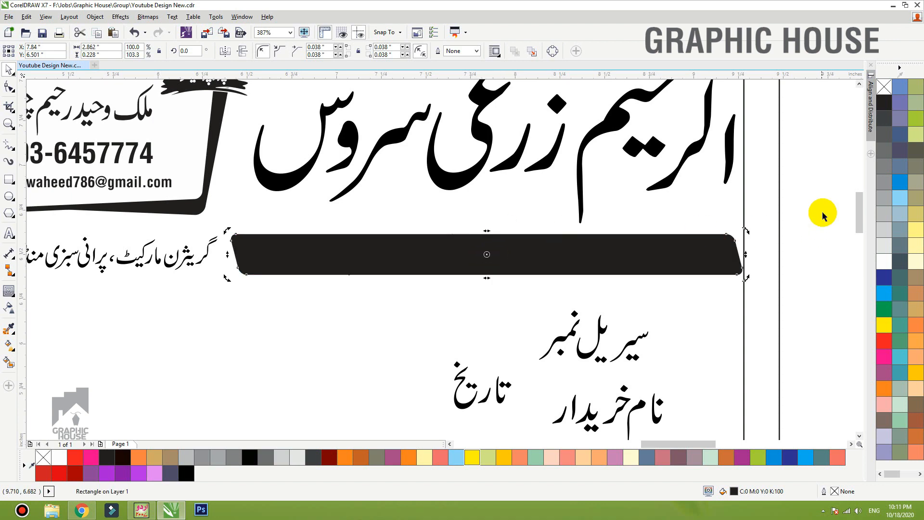
Put the dealer line in front of the black bar in white, centre it on the bar and raise both slightly
{"action": "left_click_drag", "start_coordinate": [819, 212], "coordinate": [239, 305]}
{"action": "key", "text": "ctrl+v"}
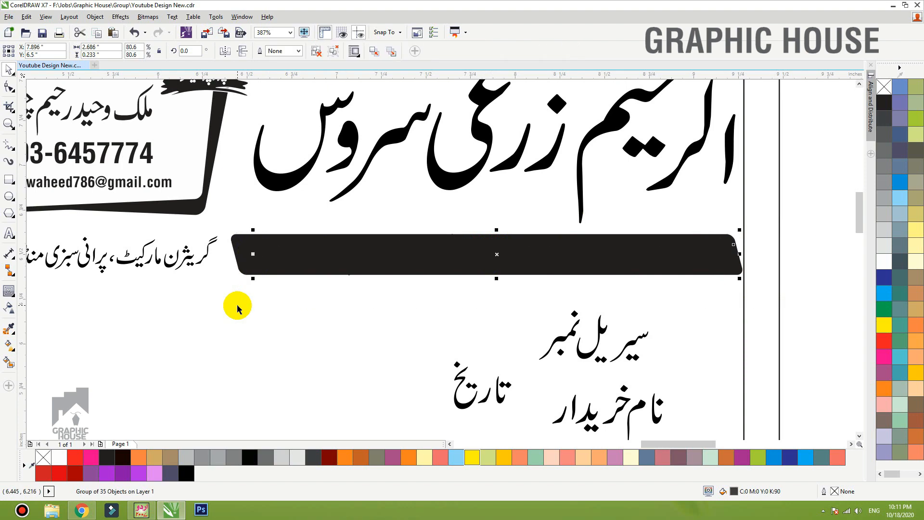
{"action": "left_click", "coordinate": [898, 260]}
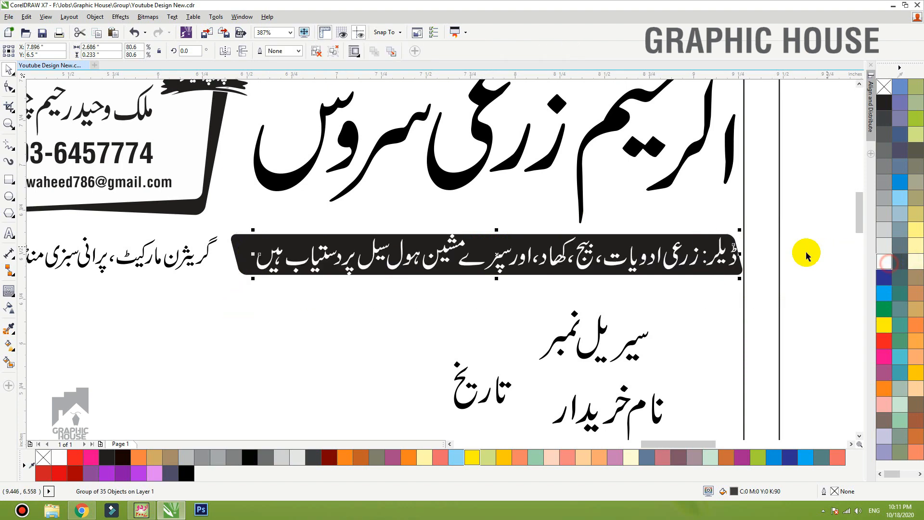
{"action": "left_click", "coordinate": [739, 231], "text": "shift"}
{"action": "key", "text": "c"}
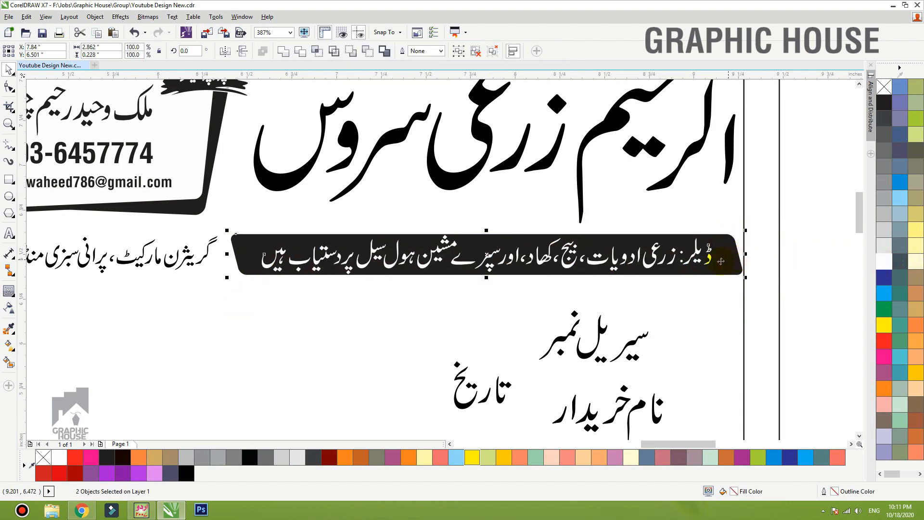
{"action": "left_click_drag", "start_coordinate": [719, 260], "coordinate": [721, 259]}
Move the date label beneath the address line and align it horizontally with the serial number label, just below the header
{"action": "scroll", "coordinate": [578, 261], "scroll_direction": "down", "scroll_amount": 2}
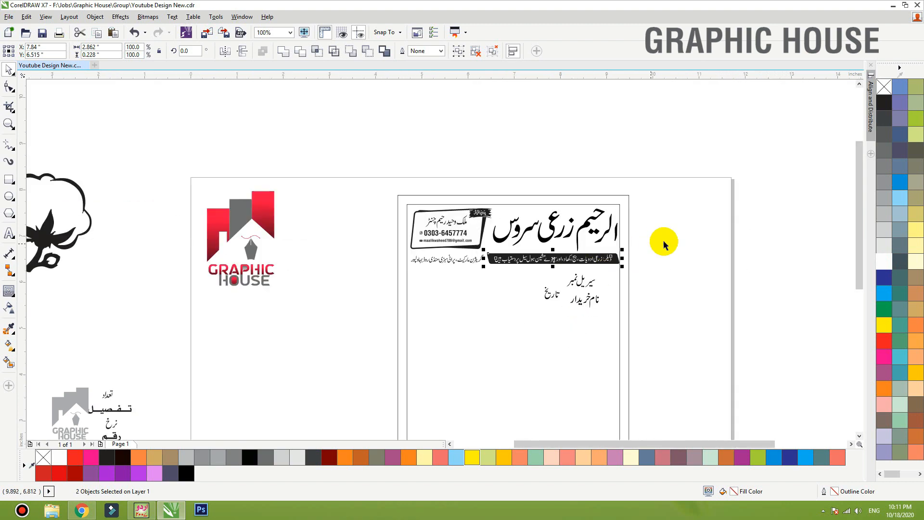
{"action": "left_click", "coordinate": [658, 188]}
{"action": "key", "text": "F2"}
{"action": "left_click_drag", "start_coordinate": [712, 181], "coordinate": [404, 341]}
{"action": "scroll", "coordinate": [614, 250], "scroll_direction": "up", "scroll_amount": 2}
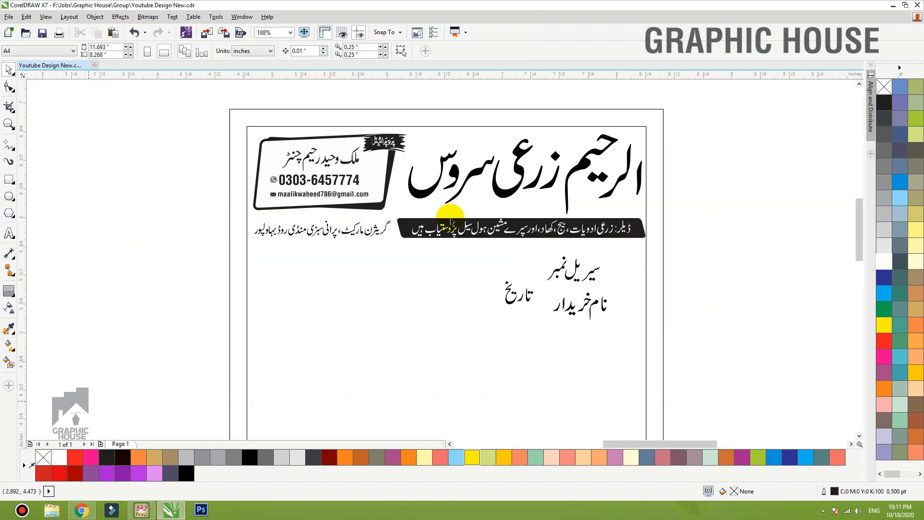
{"action": "scroll", "coordinate": [616, 248], "scroll_direction": "up", "scroll_amount": 1}
{"action": "left_click_drag", "start_coordinate": [616, 248], "coordinate": [434, 210]}
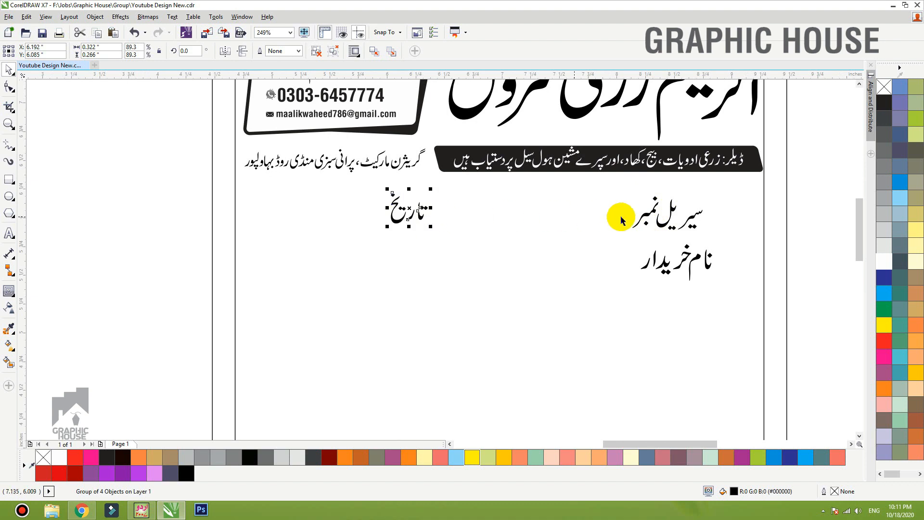
{"action": "left_click", "coordinate": [670, 230], "text": "shift"}
{"action": "key", "text": "e"}
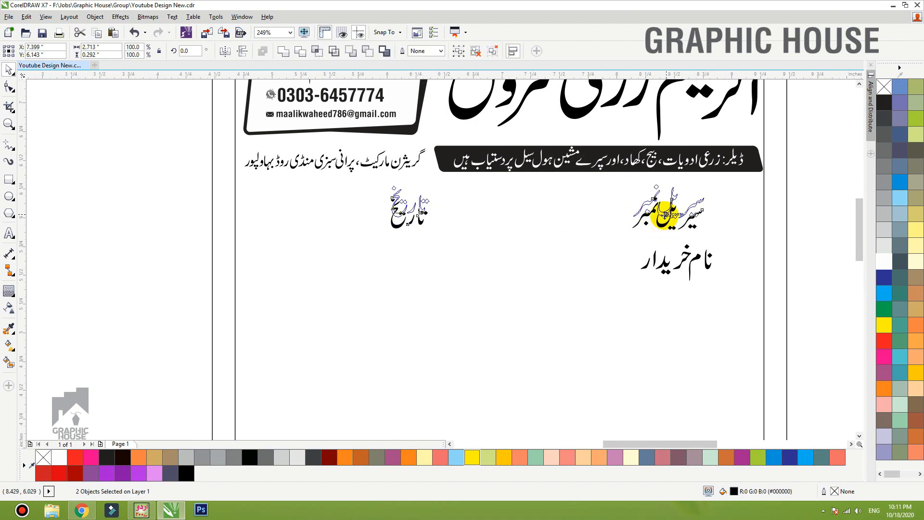
Move the buyer name and serial number labels against the right inner border, one above the other, and raise the date label slightly
{"action": "left_click_drag", "start_coordinate": [717, 260], "coordinate": [751, 253]}
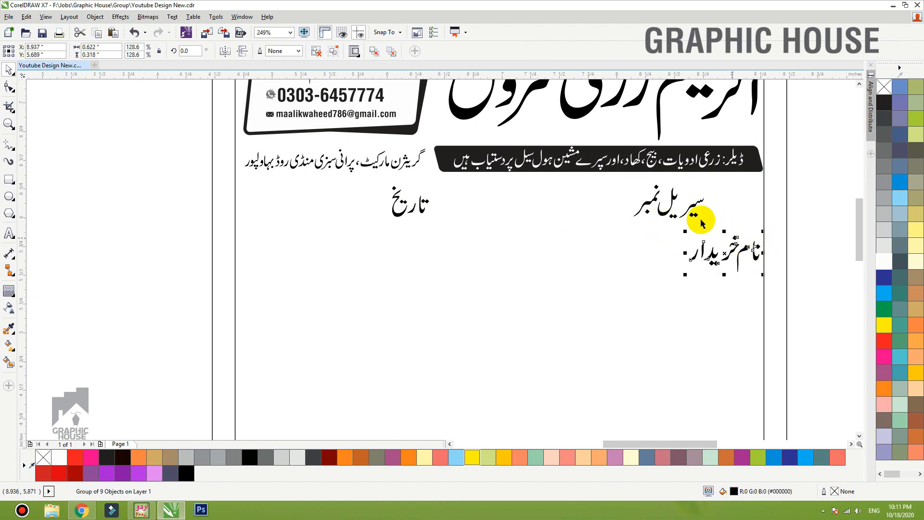
{"action": "left_click_drag", "start_coordinate": [696, 207], "coordinate": [749, 205]}
{"action": "left_click", "coordinate": [760, 250], "text": "shift"}
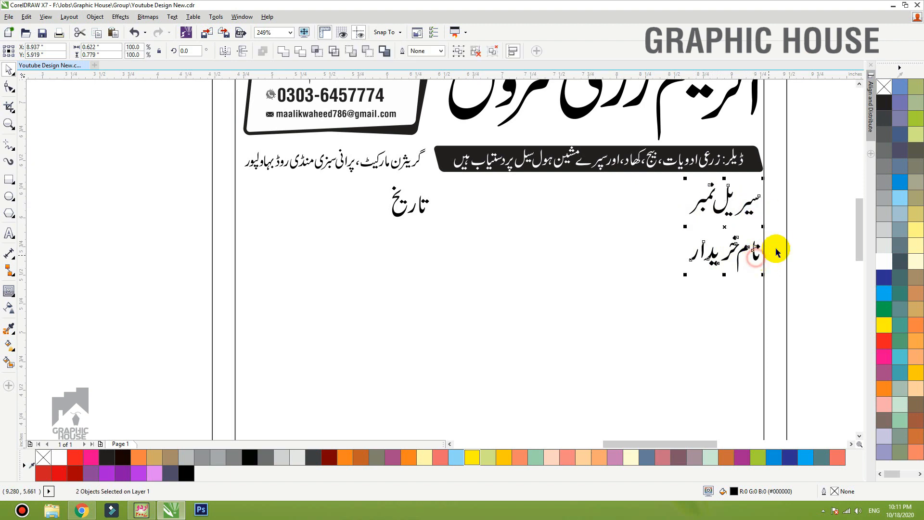
{"action": "left_click", "coordinate": [416, 202]}
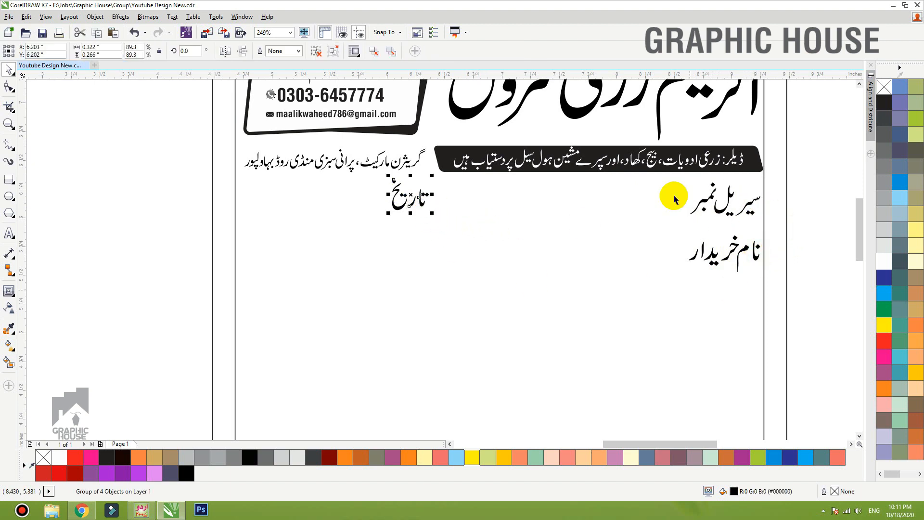
Draw a horizontal 0.5 pt Freehand line about 1.32 inches long from the date label to the left inner border
{"action": "left_click", "coordinate": [15, 152]}
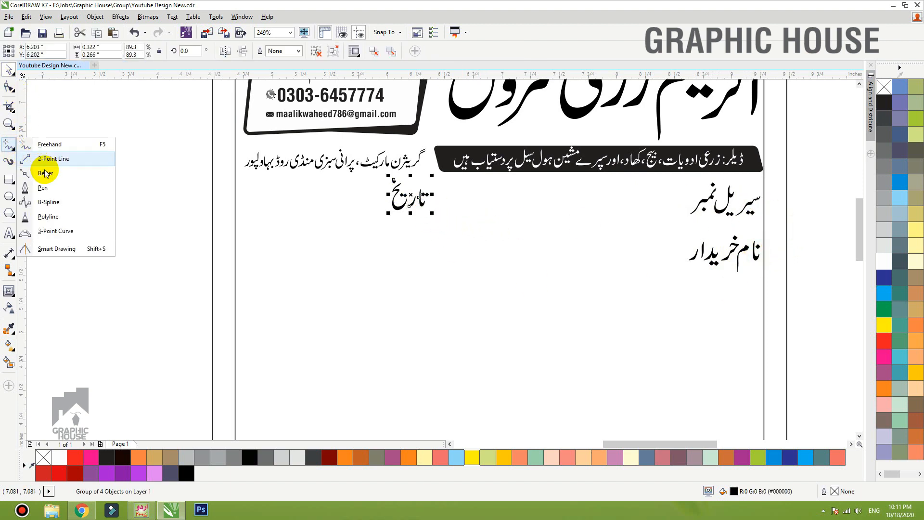
{"action": "left_click", "coordinate": [43, 144]}
{"action": "left_click", "coordinate": [386, 211]}
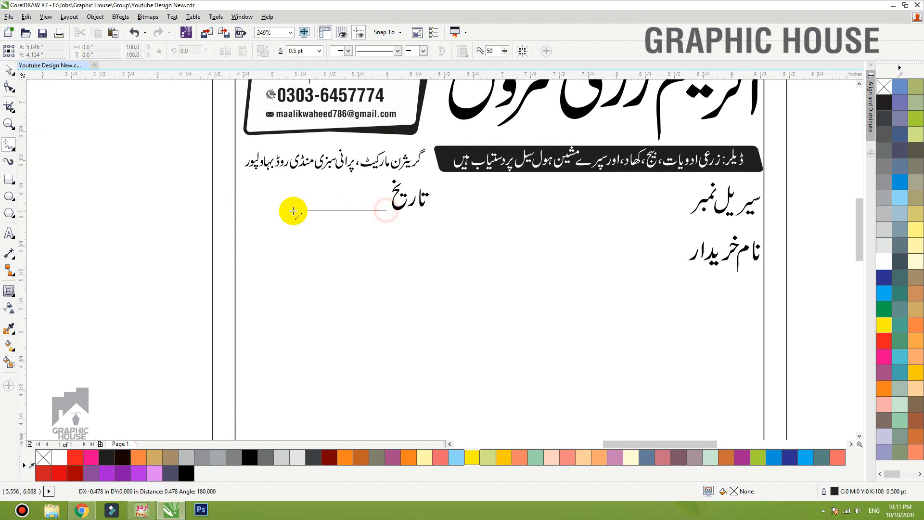
{"action": "left_click", "coordinate": [235, 211]}
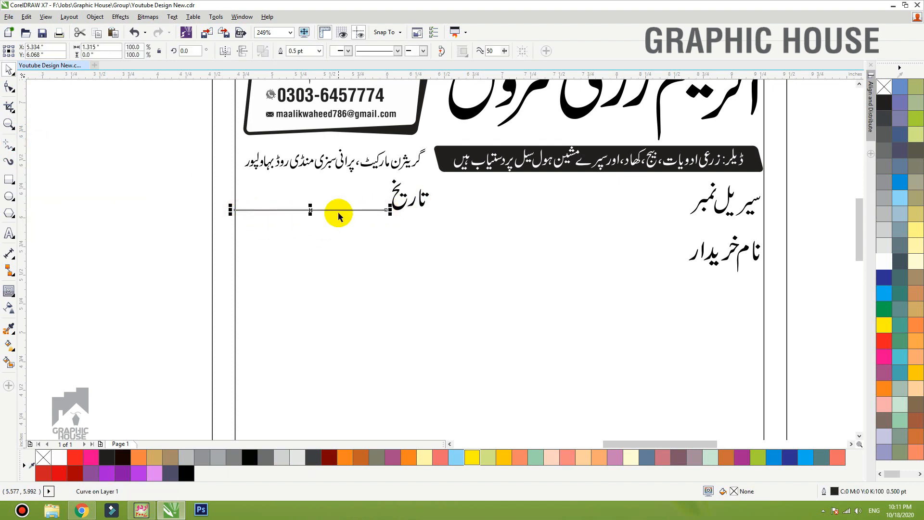
Set the outline of the line beside the date label to 1 pt with a dashed style
{"action": "key", "text": "F12"}
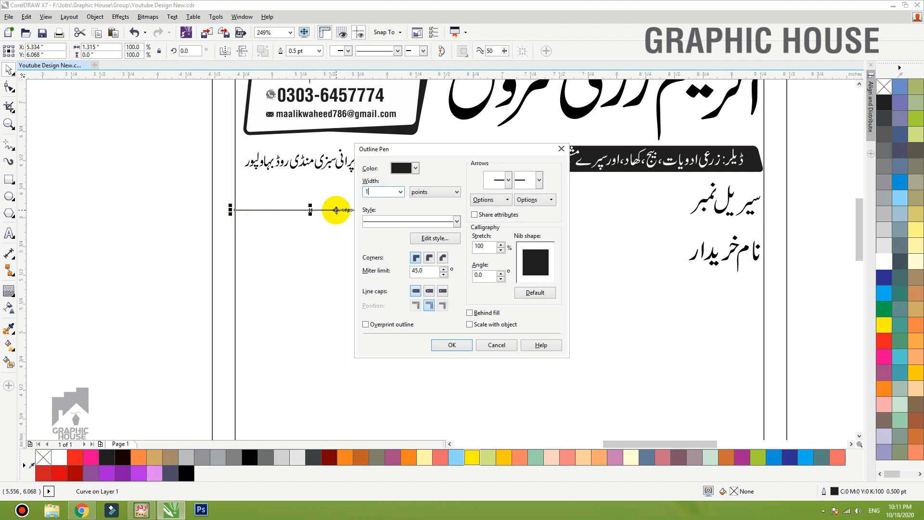
{"action": "key", "text": "Return"}
{"action": "key", "text": "F12"}
{"action": "left_click", "coordinate": [423, 220]}
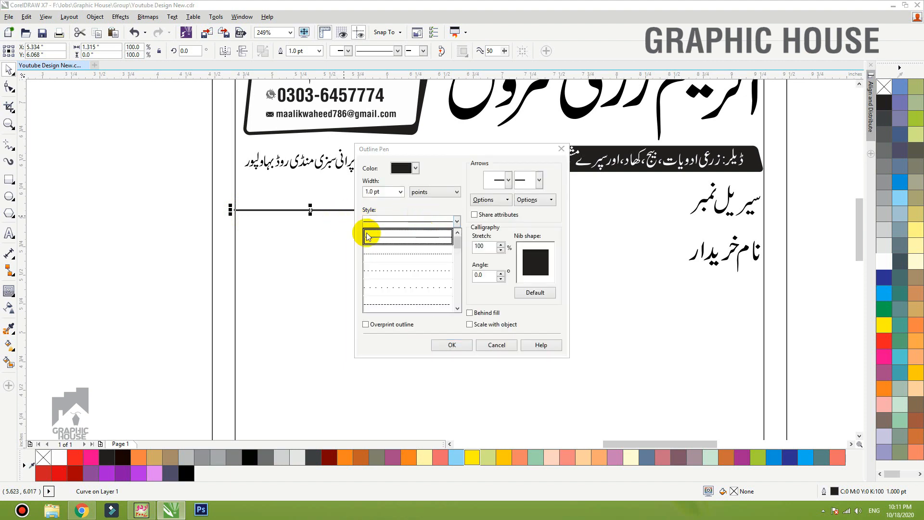
{"action": "left_click", "coordinate": [409, 299]}
{"action": "left_click", "coordinate": [451, 345]}
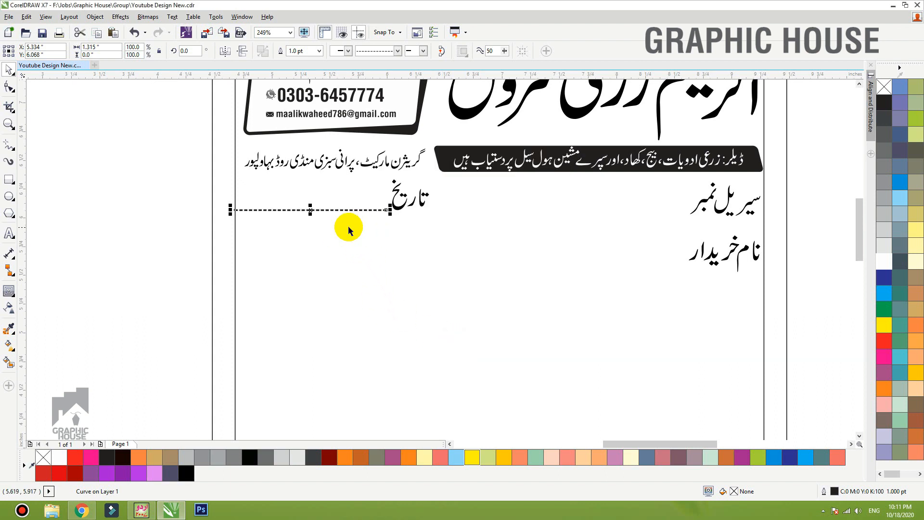
Set the width of the dashed date line to 0.9 pt
{"action": "key", "text": "F12"}
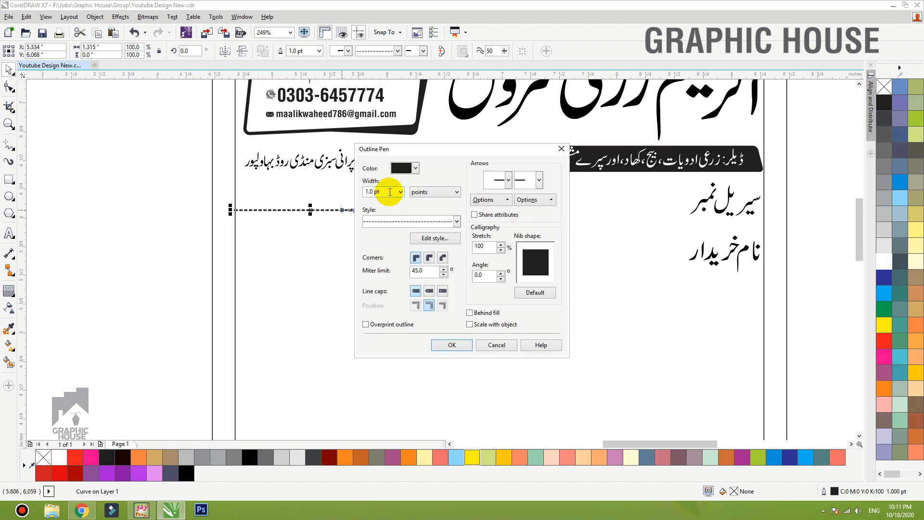
{"action": "left_click_drag", "start_coordinate": [390, 192], "coordinate": [284, 198]}
{"action": "type", "text": "0.9"}
{"action": "key", "text": "Return"}
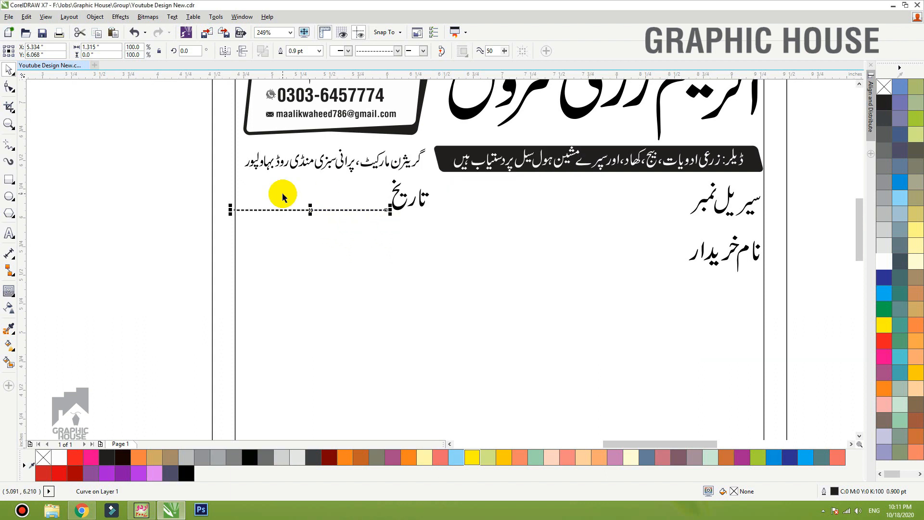
Copy the dashed line beside the serial number and buyer name labels, and stretch the buyer name line to the left inner border
{"action": "left_click_drag", "start_coordinate": [308, 211], "coordinate": [610, 262]}
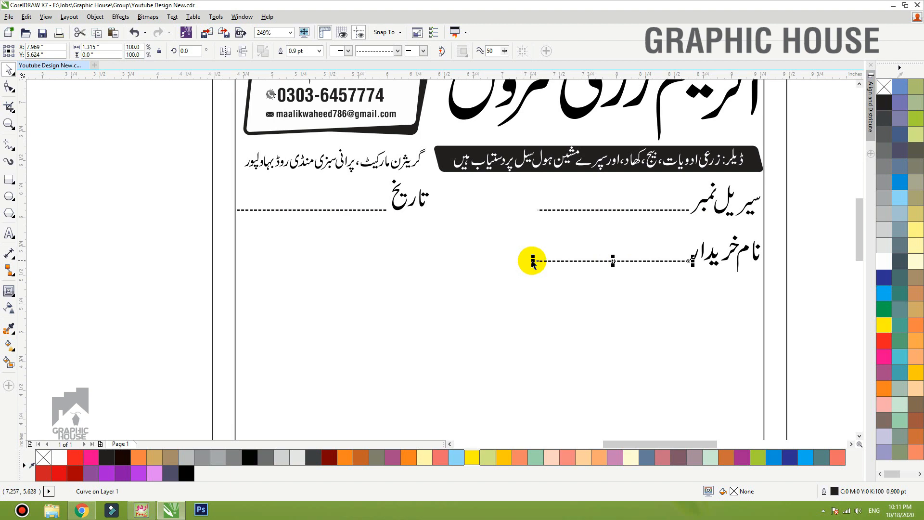
{"action": "left_click_drag", "start_coordinate": [532, 262], "coordinate": [233, 262]}
{"action": "left_click", "coordinate": [177, 258]}
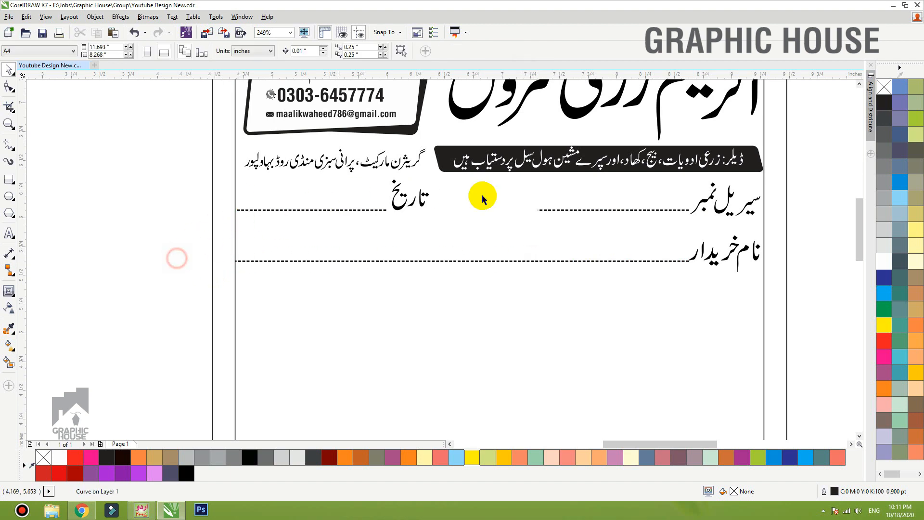
Raise the buyer name label and its dashed line together slightly towards the serial number row
{"action": "left_click_drag", "start_coordinate": [804, 234], "coordinate": [178, 303]}
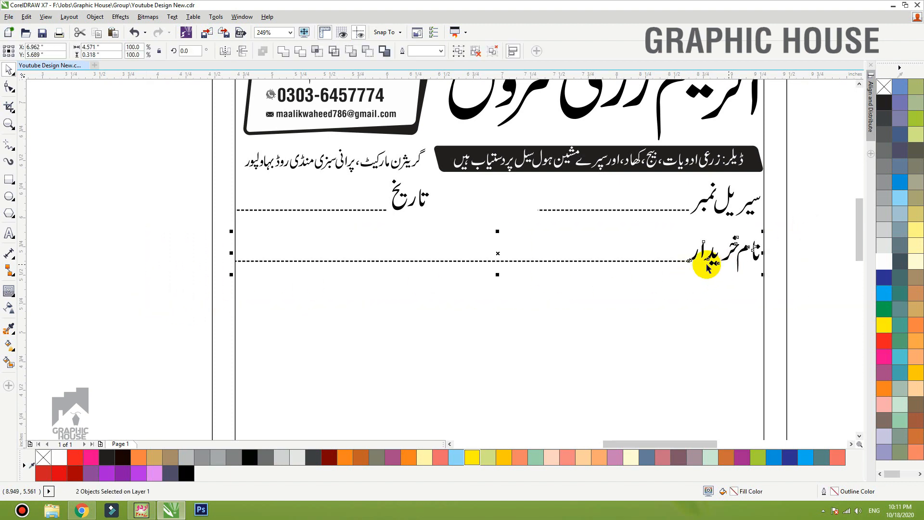
{"action": "left_click_drag", "start_coordinate": [711, 259], "coordinate": [710, 254]}
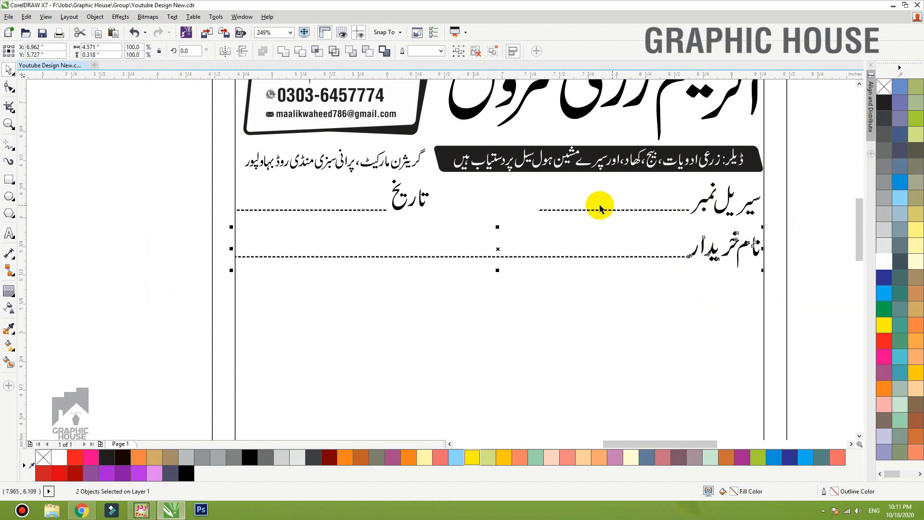
{"action": "left_click", "coordinate": [361, 210]}
Move the two signature labels and the declaration sentence together into the bottom of the bill frame
{"action": "scroll", "coordinate": [547, 213], "scroll_direction": "down", "scroll_amount": 3}
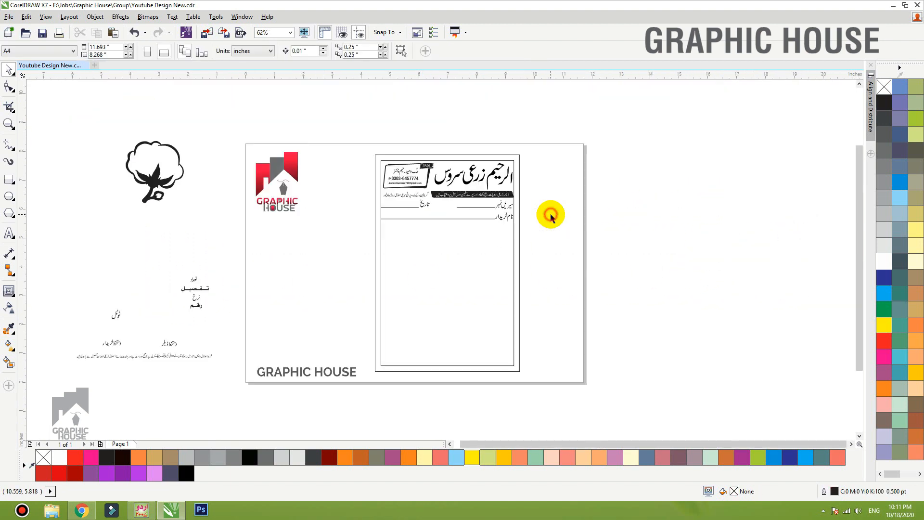
{"action": "left_click_drag", "start_coordinate": [359, 359], "coordinate": [154, 406]}
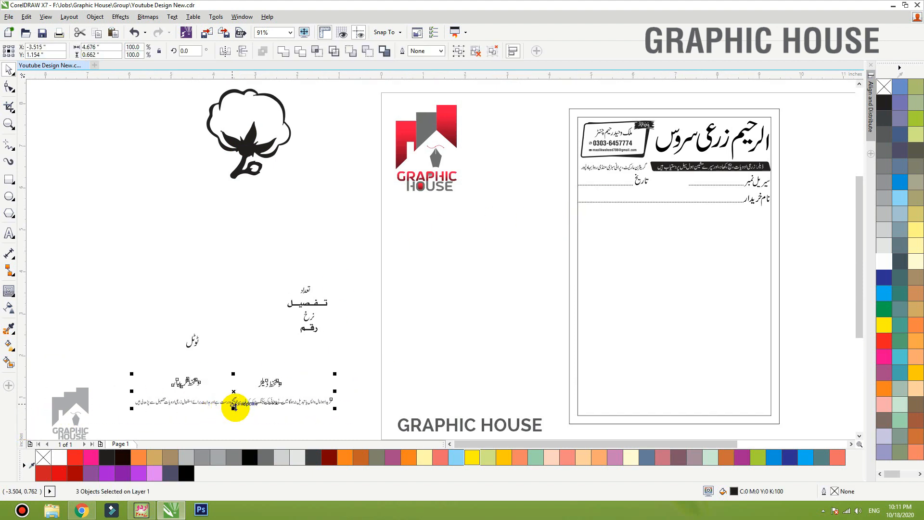
{"action": "left_click_drag", "start_coordinate": [263, 401], "coordinate": [714, 399]}
{"action": "scroll", "coordinate": [714, 399], "scroll_direction": "up", "scroll_amount": 4}
{"action": "scroll", "coordinate": [695, 243], "scroll_direction": "down", "scroll_amount": 1}
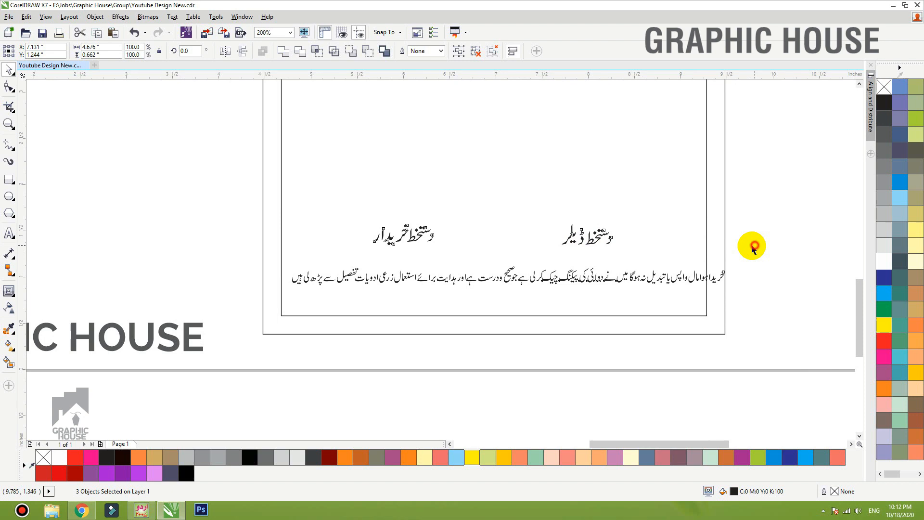
Move the dealer and buyer signature labels together beneath the declaration sentence, just above the bottom inner border
{"action": "left_click", "coordinate": [594, 241]}
{"action": "left_click", "coordinate": [423, 232], "text": "shift"}
{"action": "mouse_move", "coordinate": [423, 243]}
{"action": "left_mouse_down"}
{"action": "mouse_move", "coordinate": [439, 302]}
{"action": "mouse_move", "coordinate": [450, 302]}
{"action": "left_mouse_up"}
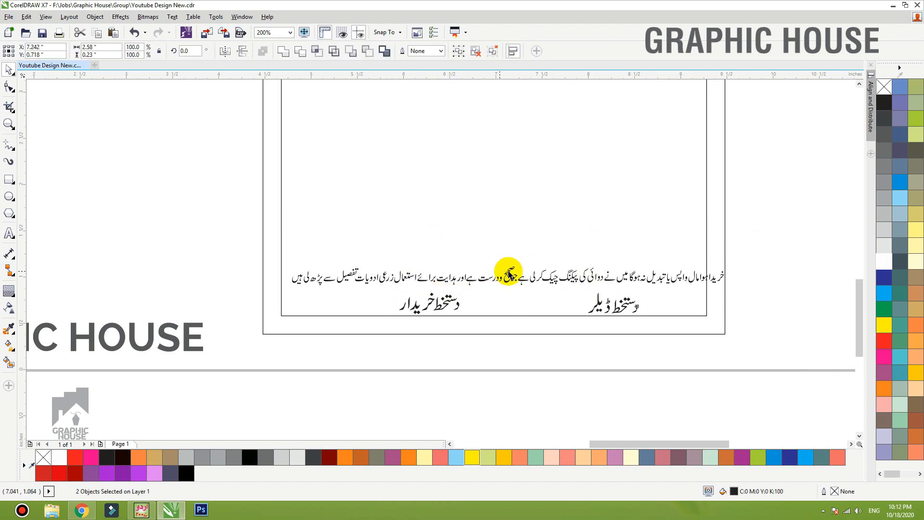
Align the declaration sentence with the left inner border and scale it to about 4.56 inches wide to fit the frame
{"action": "left_click_drag", "start_coordinate": [542, 279], "coordinate": [538, 274]}
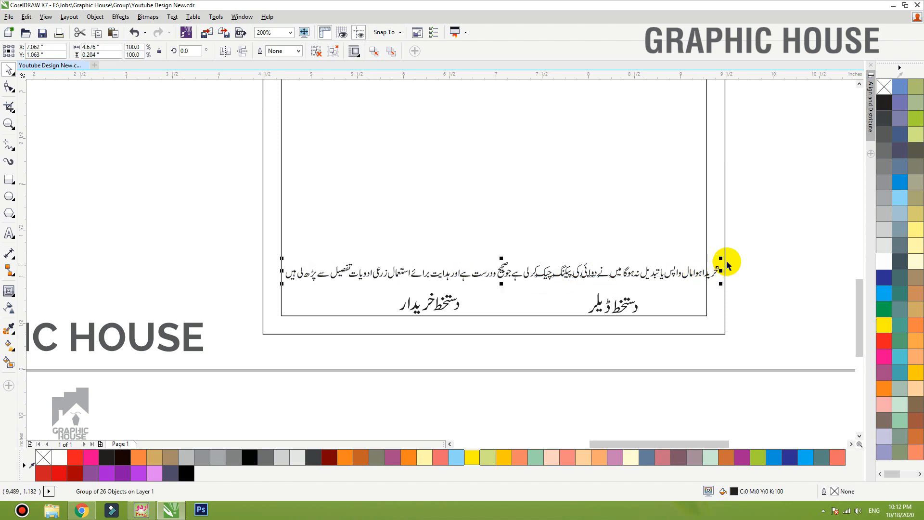
{"action": "left_click_drag", "start_coordinate": [709, 257], "coordinate": [709, 258]}
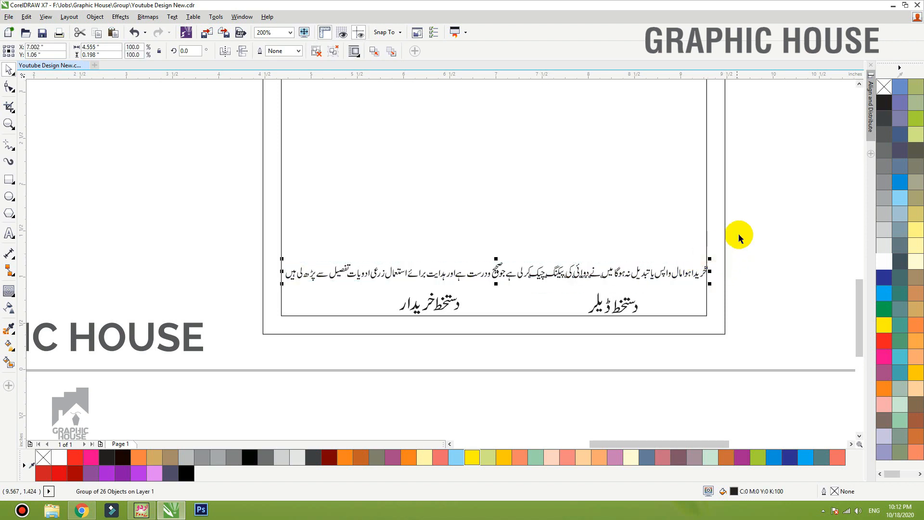
{"action": "left_click", "coordinate": [762, 235]}
Copy a dashed line to the bottom of the bill and fit it between the left inner border and the buyer signature label
{"action": "scroll", "coordinate": [569, 357], "scroll_direction": "down", "scroll_amount": 4}
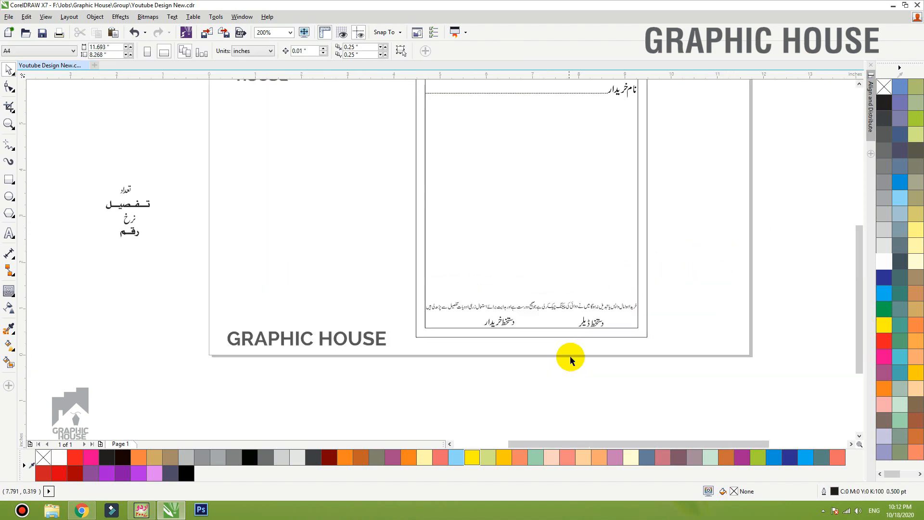
{"action": "left_click_drag", "start_coordinate": [573, 187], "coordinate": [571, 415]}
{"action": "scroll", "coordinate": [497, 324], "scroll_direction": "up", "scroll_amount": 5}
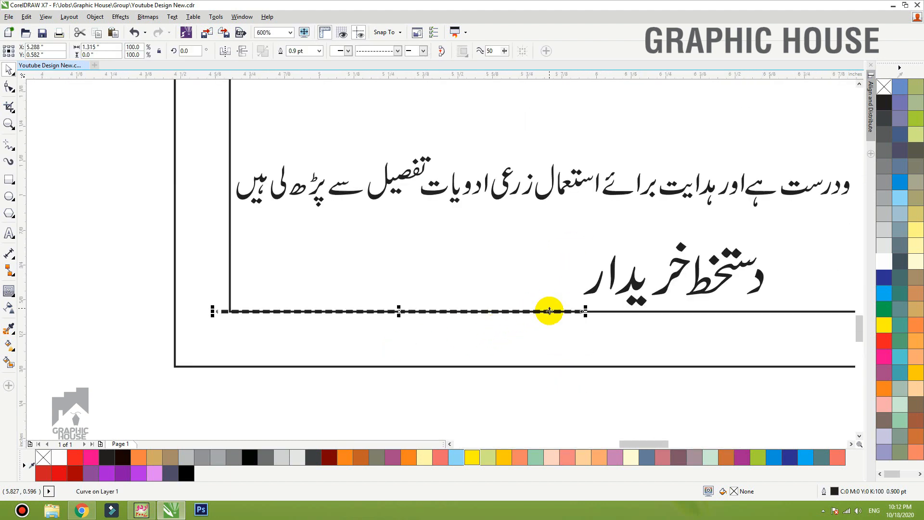
{"action": "mouse_move", "coordinate": [548, 312]}
{"action": "left_mouse_down"}
{"action": "mouse_move", "coordinate": [561, 297]}
{"action": "mouse_move", "coordinate": [582, 297]}
{"action": "left_mouse_up"}
{"action": "key", "text": "F10"}
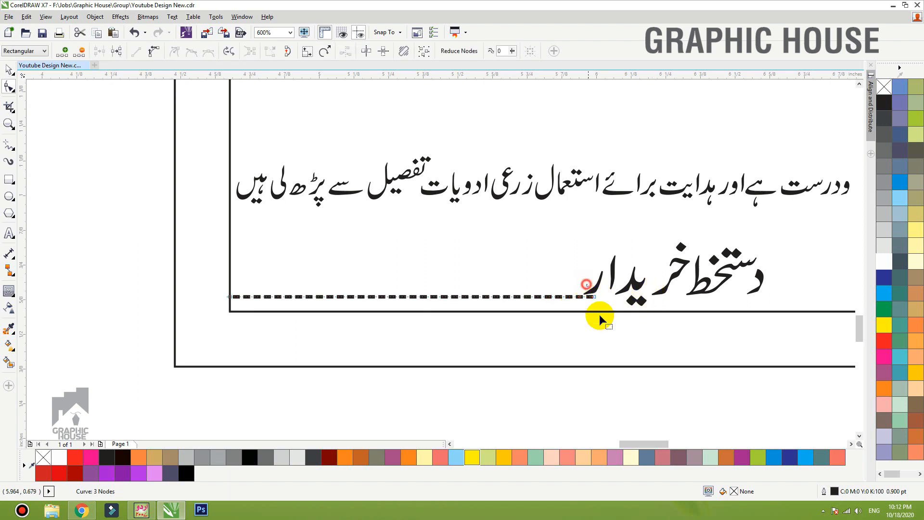
{"action": "left_click", "coordinate": [612, 338]}
{"action": "key", "text": "space"}
Copy the dashed signature line beside the dealer signature label and place label and line against the right inner border
{"action": "scroll", "coordinate": [315, 305], "scroll_direction": "down", "scroll_amount": 2}
{"action": "left_click_drag", "start_coordinate": [319, 305], "coordinate": [605, 303]}
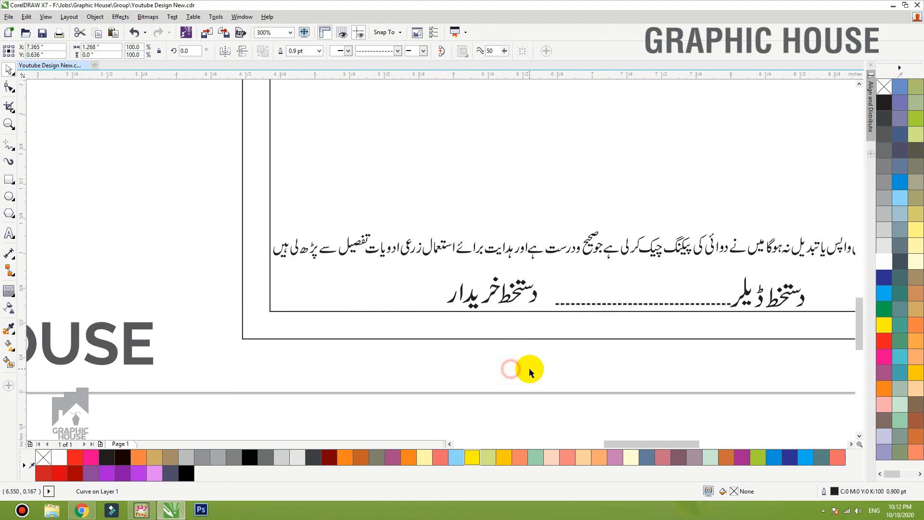
{"action": "key", "text": "ctrl+z"}
{"action": "left_click_drag", "start_coordinate": [407, 304], "coordinate": [693, 306]}
{"action": "mouse_move", "coordinate": [499, 392]}
{"action": "left_mouse_down"}
{"action": "mouse_move", "coordinate": [592, 367]}
{"action": "mouse_move", "coordinate": [875, 200]}
{"action": "mouse_move", "coordinate": [722, 273]}
{"action": "mouse_move", "coordinate": [736, 291]}
{"action": "mouse_move", "coordinate": [779, 297]}
{"action": "left_mouse_up"}
{"action": "left_click", "coordinate": [748, 366]}
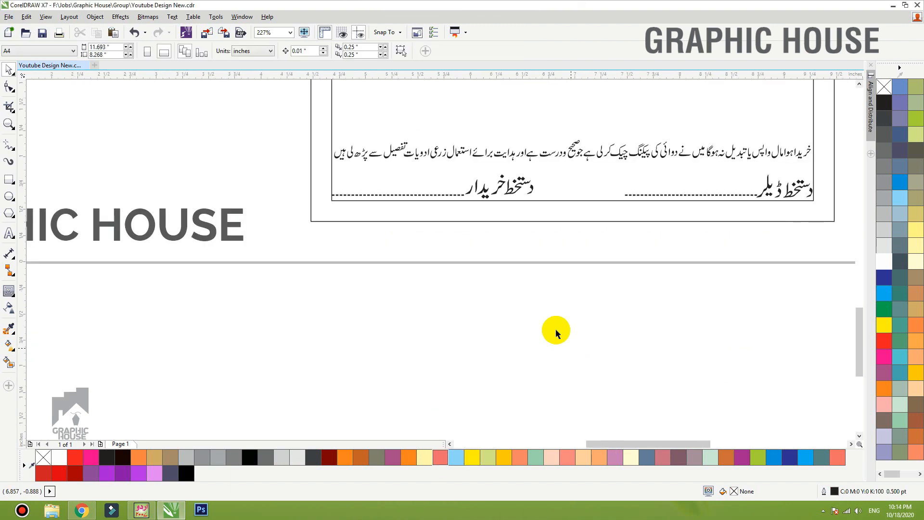
Draw a rectangle about 0.8 by 0.4 inch below the buyer name line, against the left inner border
{"action": "key", "text": "z"}
{"action": "right_click", "coordinate": [487, 315]}
{"action": "right_click", "coordinate": [514, 347]}
{"action": "left_click_drag", "start_coordinate": [609, 123], "coordinate": [390, 323]}
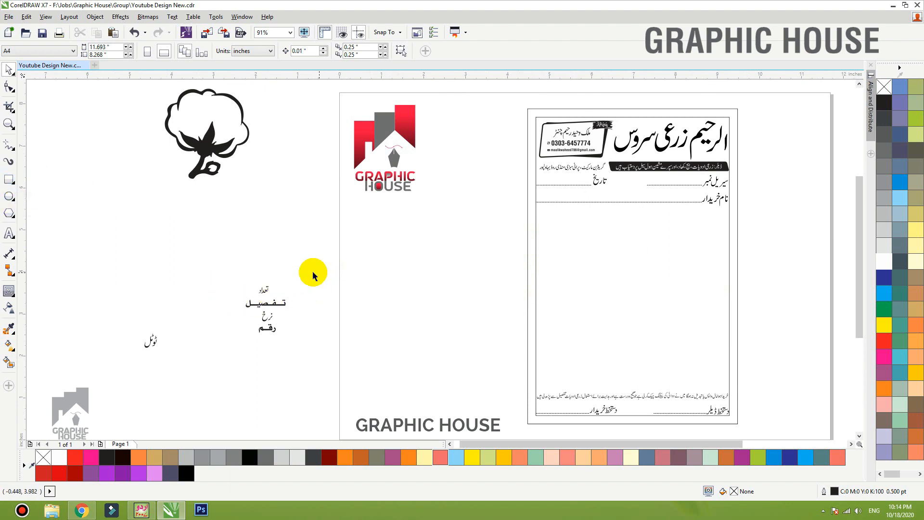
{"action": "left_click", "coordinate": [270, 301]}
{"action": "left_click", "coordinate": [268, 318]}
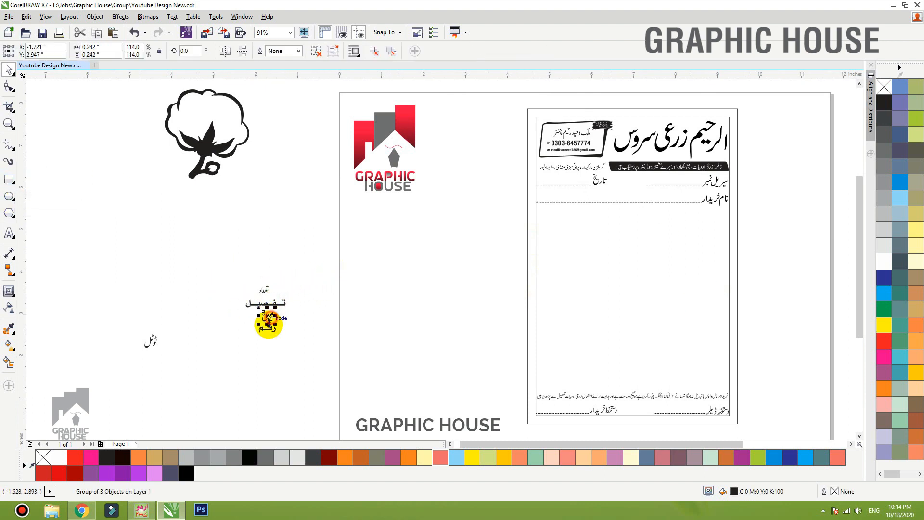
{"action": "left_click", "coordinate": [9, 179]}
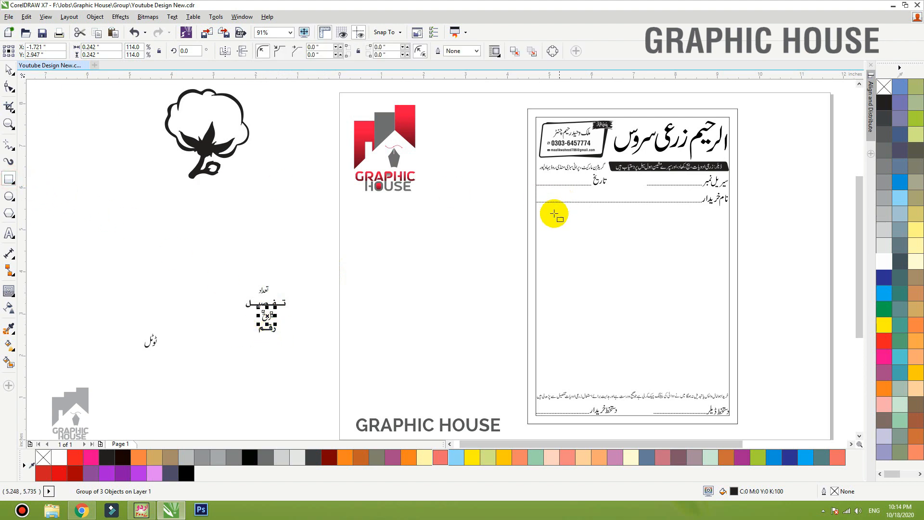
{"action": "left_click_drag", "start_coordinate": [535, 214], "coordinate": [568, 234]}
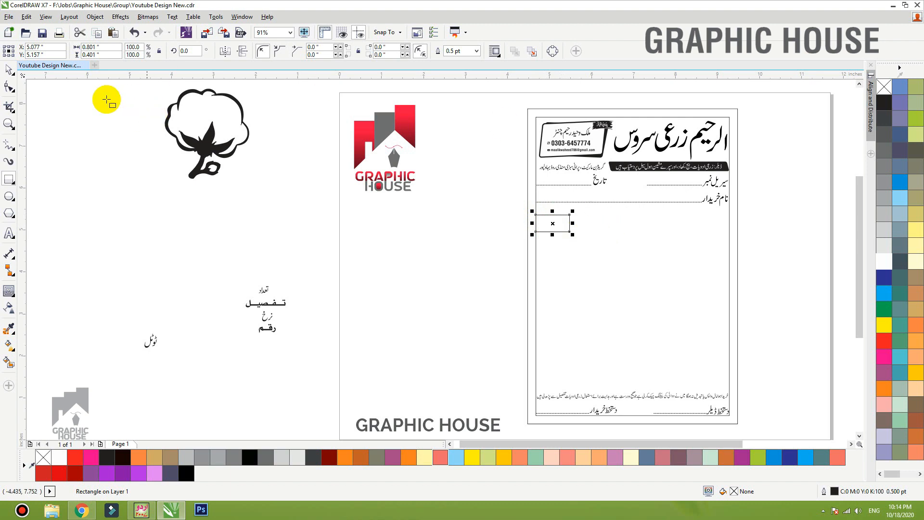
{"action": "left_click", "coordinate": [9, 69]}
Move the four table heading labels together to the empty area just outside the bill's right border
{"action": "left_click_drag", "start_coordinate": [462, 225], "coordinate": [767, 239]}
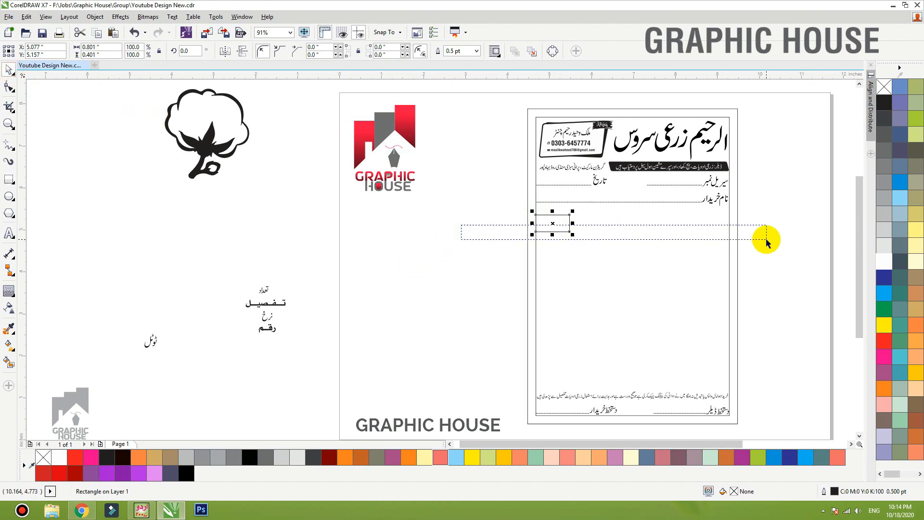
{"action": "scroll", "coordinate": [274, 245], "scroll_direction": "down", "scroll_amount": 3}
{"action": "left_click_drag", "start_coordinate": [209, 262], "coordinate": [491, 260]}
{"action": "left_click_drag", "start_coordinate": [532, 228], "coordinate": [244, 303]}
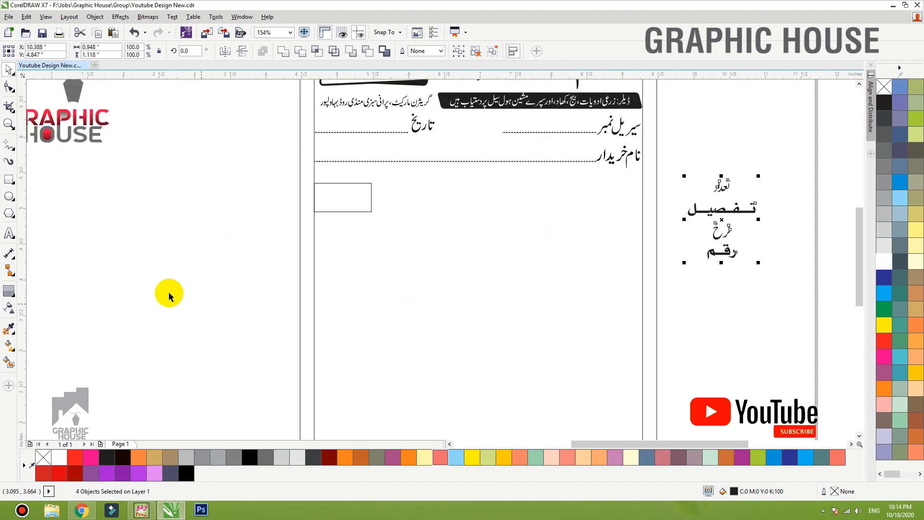
{"action": "left_click", "coordinate": [197, 235]}
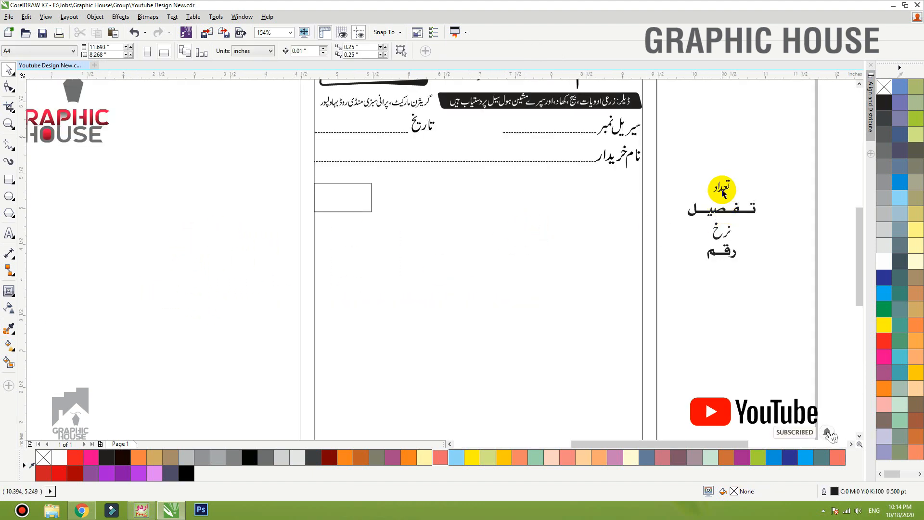
{"action": "left_click", "coordinate": [739, 212]}
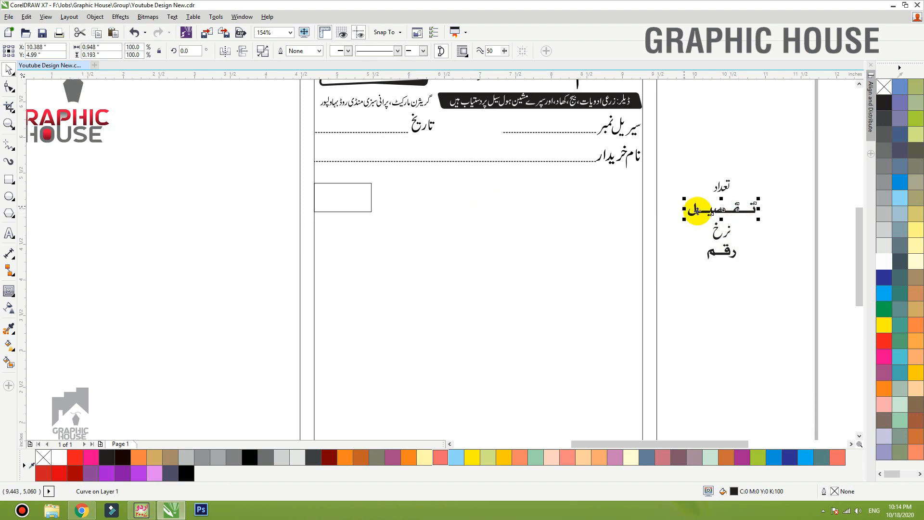
{"action": "left_click", "coordinate": [721, 231]}
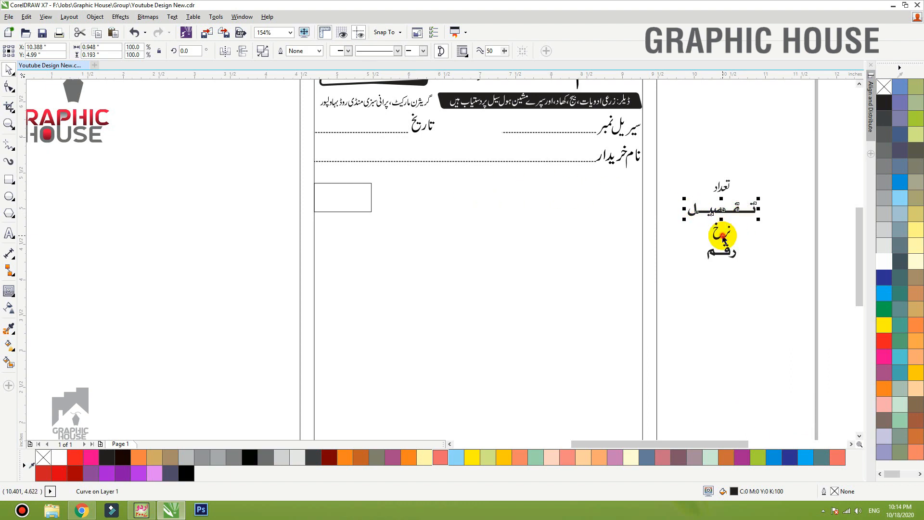
Widen the rectangle to about 1.21 inches and add two adjoining cells to its right, the wider one about 2.33 inches
{"action": "left_click", "coordinate": [371, 200]}
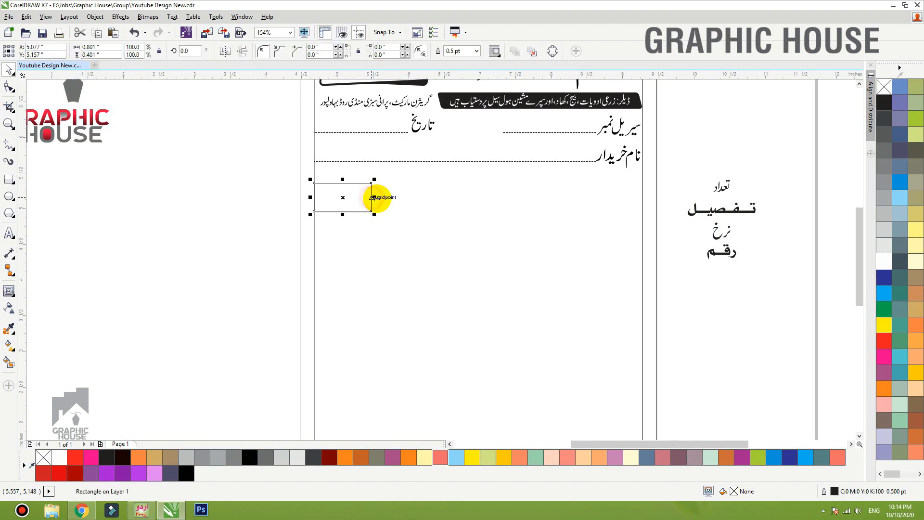
{"action": "left_click_drag", "start_coordinate": [372, 197], "coordinate": [406, 198]}
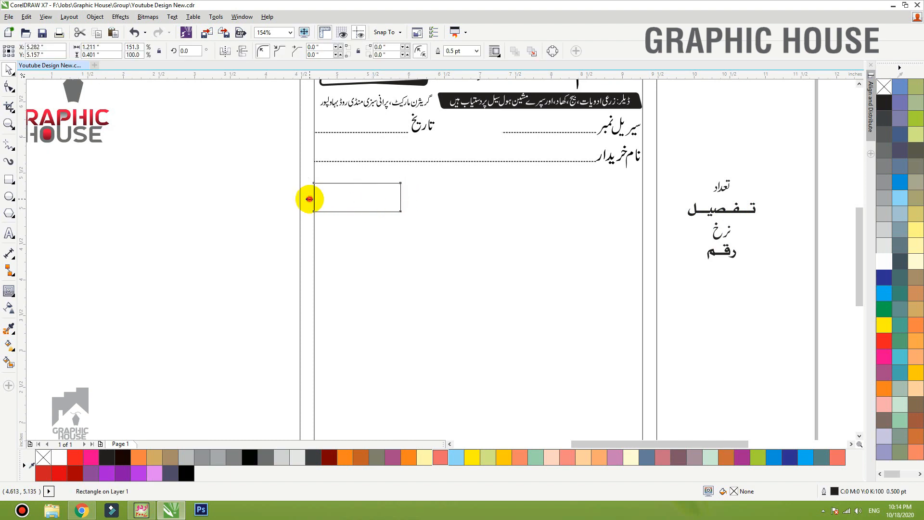
{"action": "left_click_drag", "start_coordinate": [309, 199], "coordinate": [441, 197]}
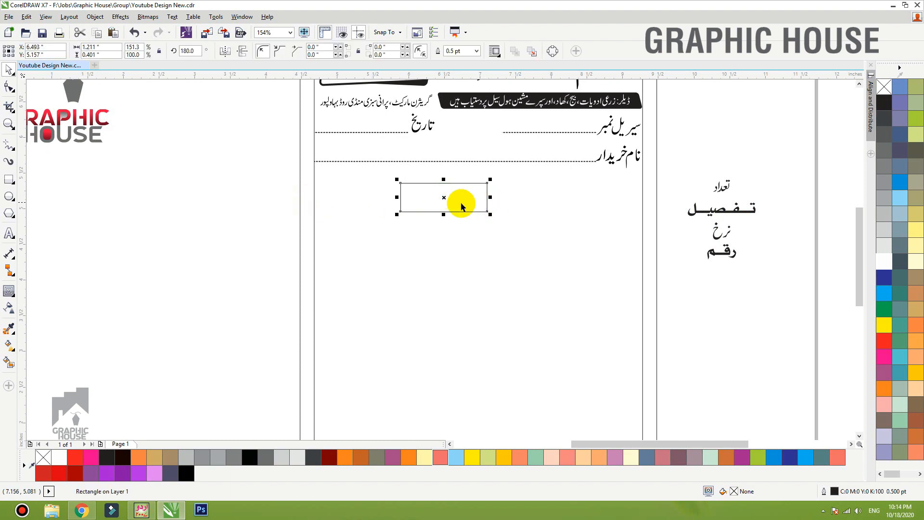
{"action": "key", "text": "ctrl+z"}
{"action": "left_click_drag", "start_coordinate": [311, 197], "coordinate": [600, 197]}
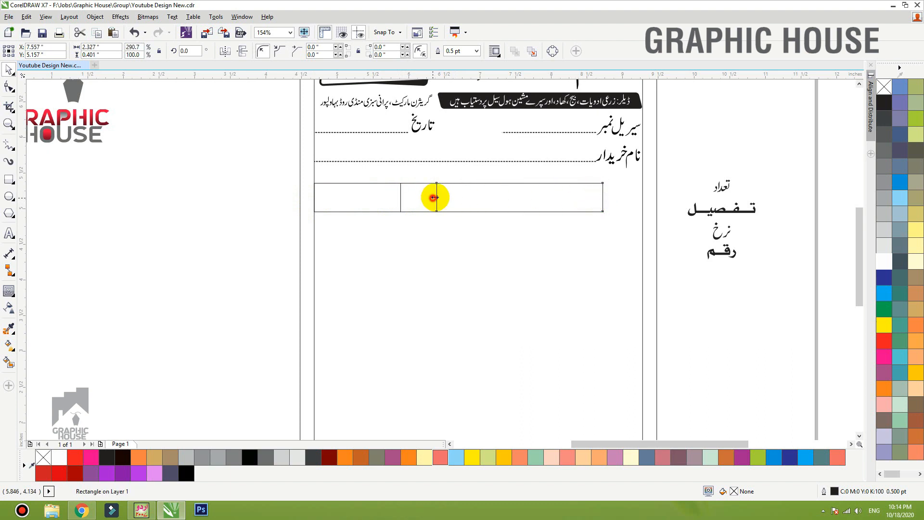
{"action": "left_click_drag", "start_coordinate": [436, 197], "coordinate": [644, 194]}
{"action": "left_click_drag", "start_coordinate": [640, 195], "coordinate": [641, 197]}
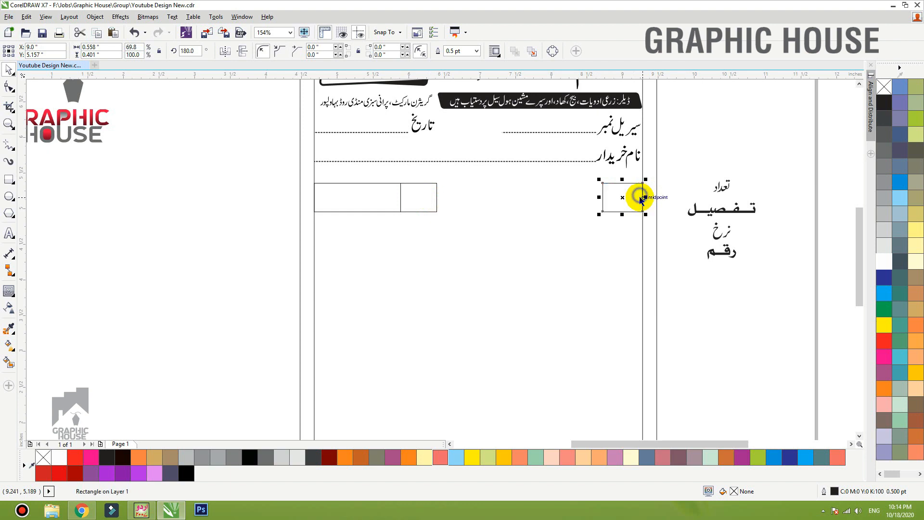
{"action": "key", "text": "ctrl+z"}
Add a fourth cell about 0.56 inch wide between the wide cell and the right inner border by stretching a mirrored copy
{"action": "left_click", "coordinate": [432, 200]}
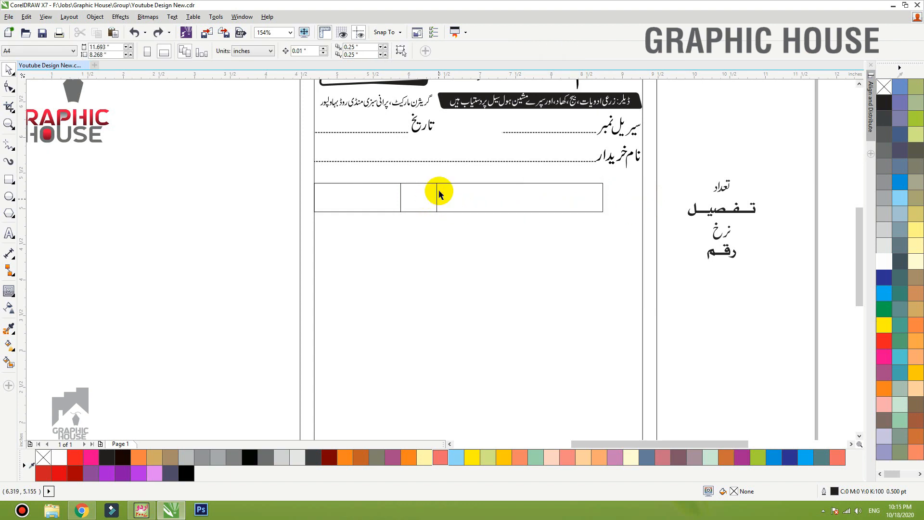
{"action": "left_click", "coordinate": [443, 185]}
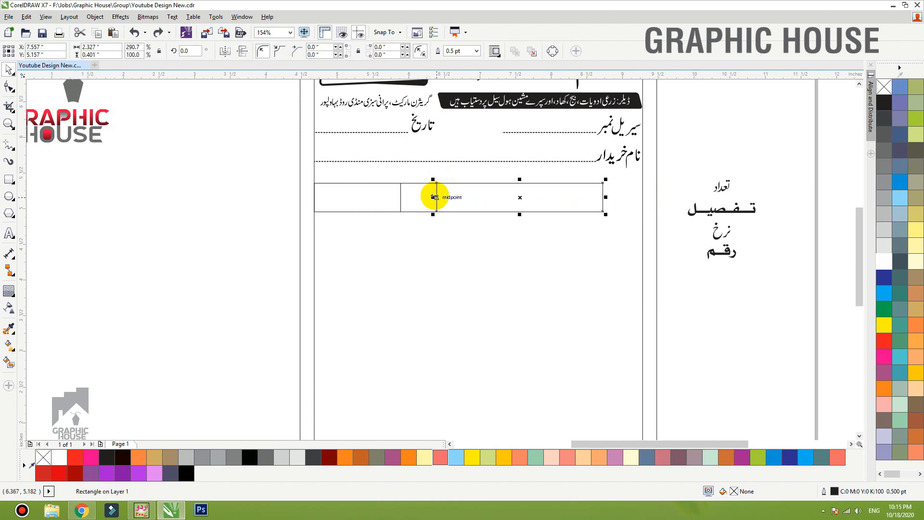
{"action": "left_click_drag", "start_coordinate": [435, 196], "coordinate": [640, 194]}
{"action": "right_click", "coordinate": [642, 197]}
{"action": "left_click", "coordinate": [680, 187]}
{"action": "key", "text": "ctrl+z"}
{"action": "key", "text": "ctrl+z"}
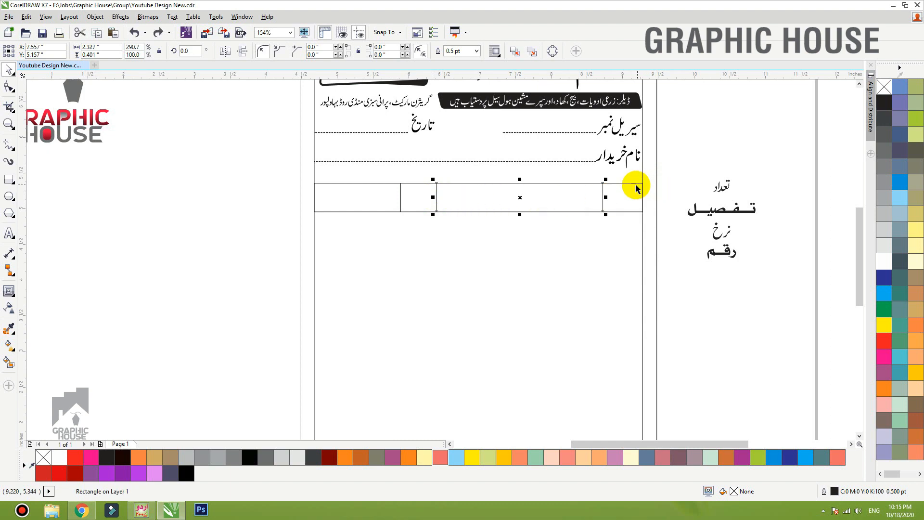
{"action": "left_click", "coordinate": [635, 187]}
Duplicate the complete four-cell row directly below itself
{"action": "left_click_drag", "start_coordinate": [673, 173], "coordinate": [288, 237]}
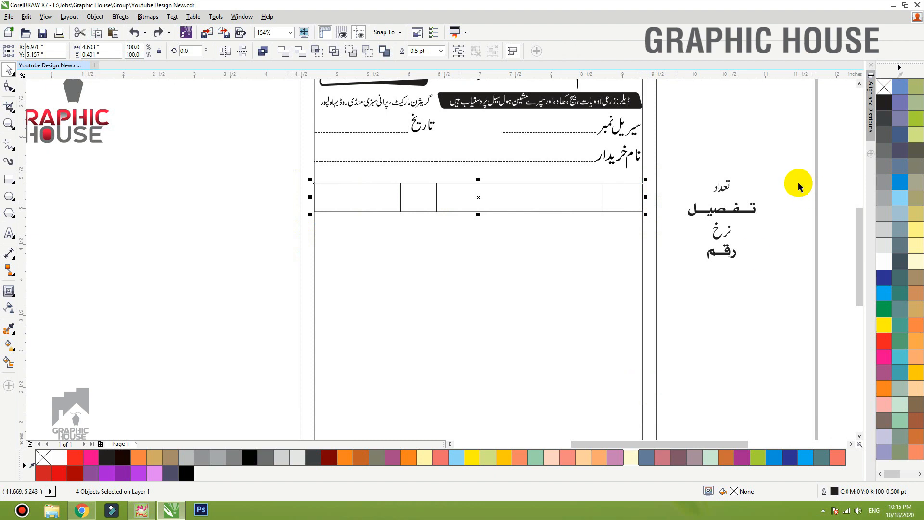
{"action": "left_click", "coordinate": [717, 188]}
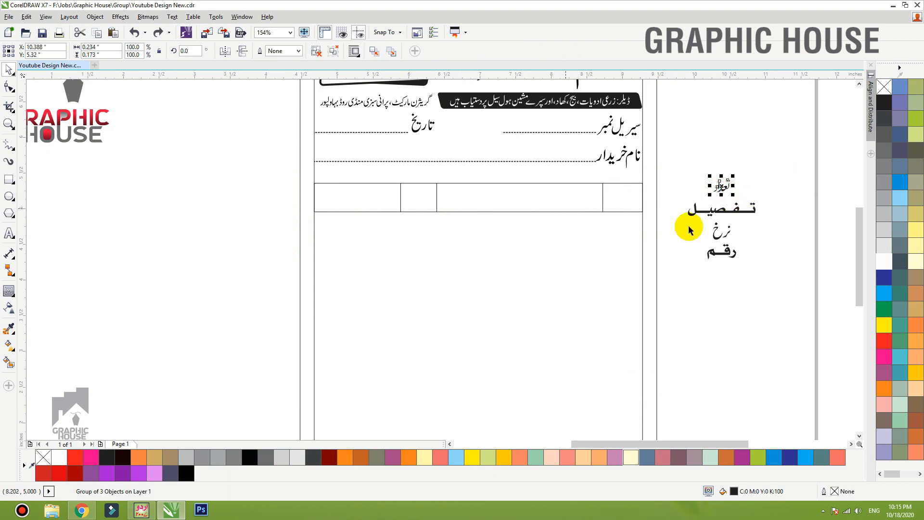
{"action": "mouse_move", "coordinate": [255, 251]}
{"action": "left_mouse_down"}
{"action": "mouse_move", "coordinate": [498, 226]}
{"action": "mouse_move", "coordinate": [645, 181]}
{"action": "left_mouse_up"}
{"action": "left_click_drag", "start_coordinate": [480, 187], "coordinate": [480, 217]}
{"action": "key", "text": "ctrl+z"}
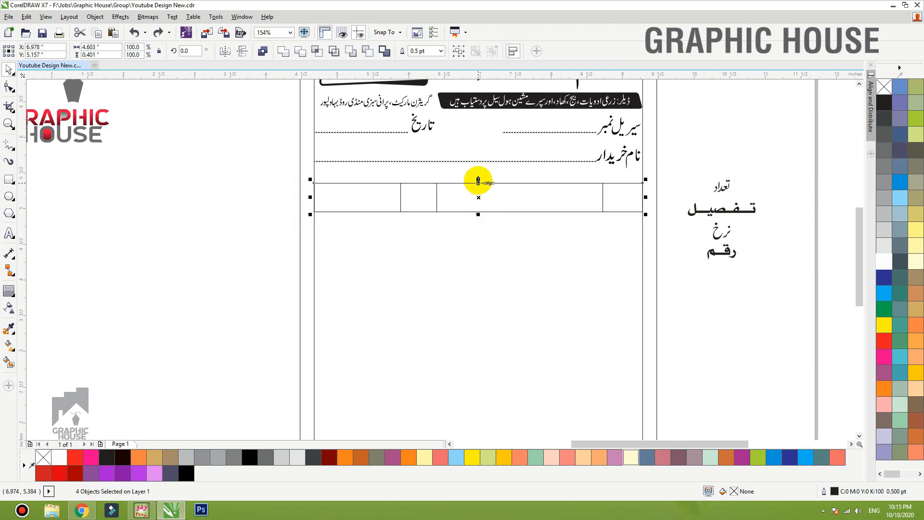
{"action": "left_click_drag", "start_coordinate": [478, 180], "coordinate": [478, 240]}
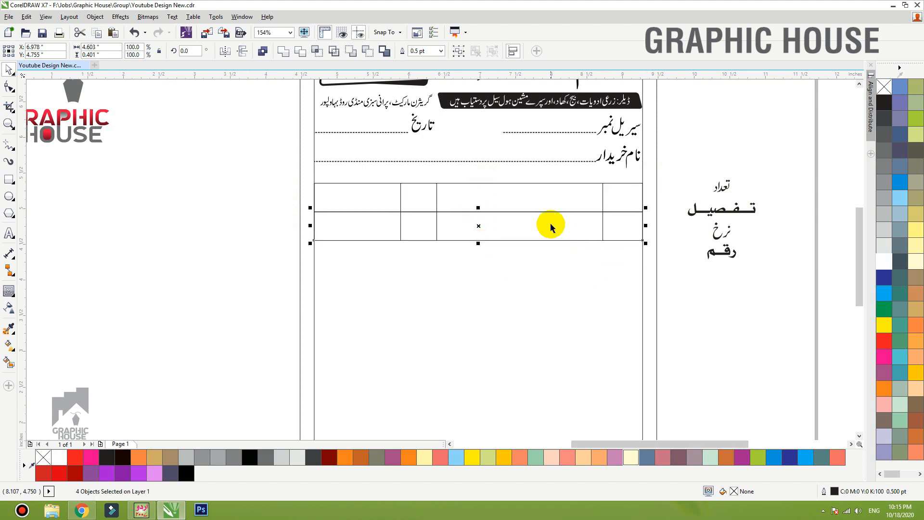
Repeat the row duplication down to just above the notice text, making a ten-row table
{"action": "scroll", "coordinate": [541, 219], "scroll_direction": "down", "scroll_amount": 3}
{"action": "left_click_drag", "start_coordinate": [679, 166], "coordinate": [337, 384]}
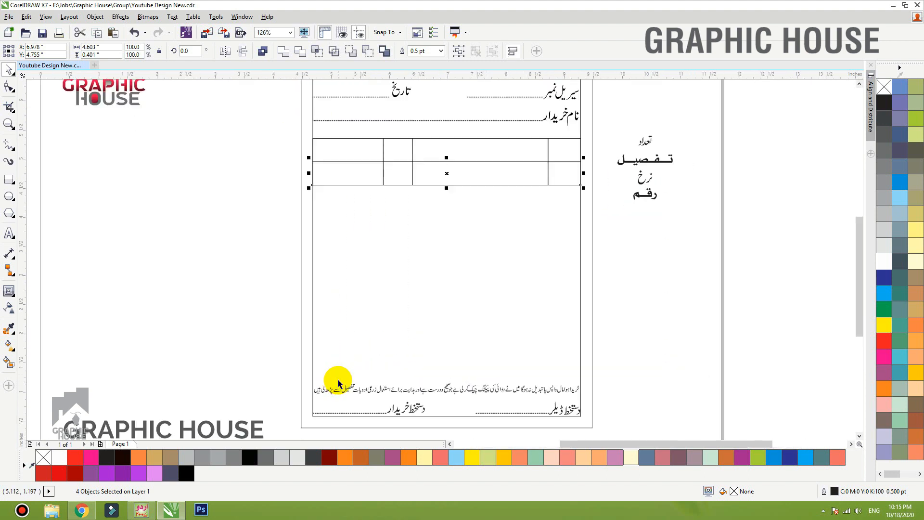
{"action": "key", "text": "ctrl+r"}
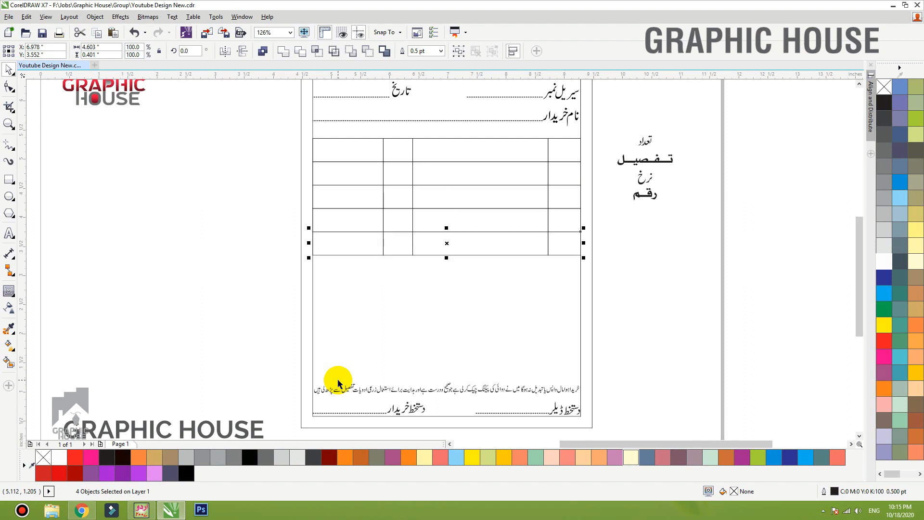
{"action": "key", "text": "ctrl+r"}
{"action": "key", "text": "ctrl+r"}
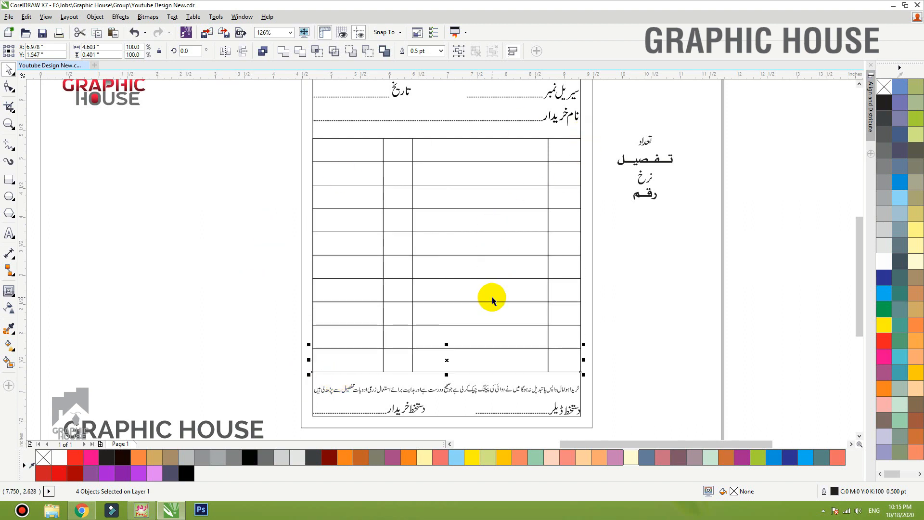
Set the outline width of all the table cells to 1.0 pt
{"action": "left_click_drag", "start_coordinate": [284, 374], "coordinate": [591, 136]}
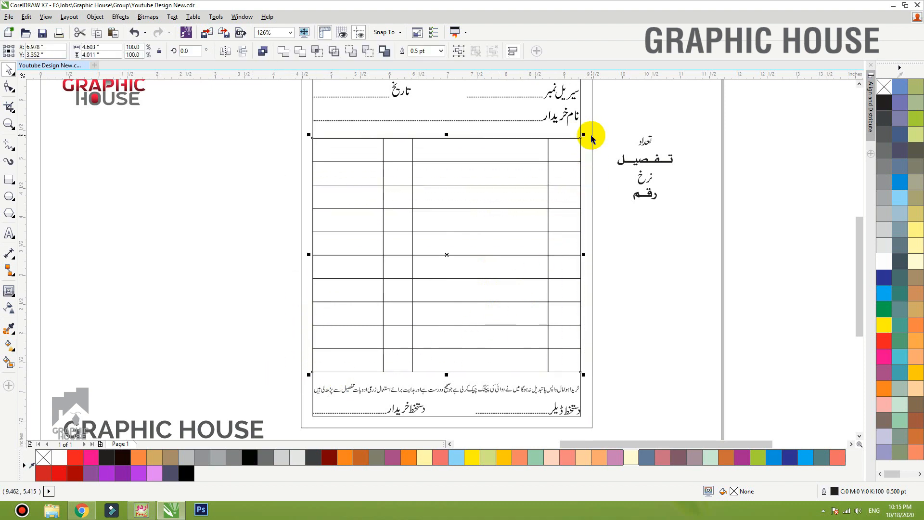
{"action": "key", "text": "F12"}
{"action": "left_click", "coordinate": [401, 193]}
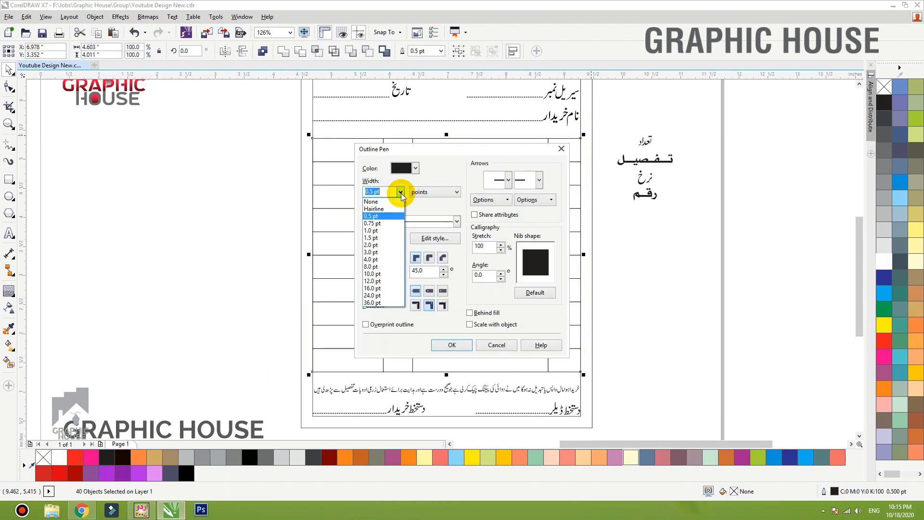
{"action": "left_click", "coordinate": [381, 231]}
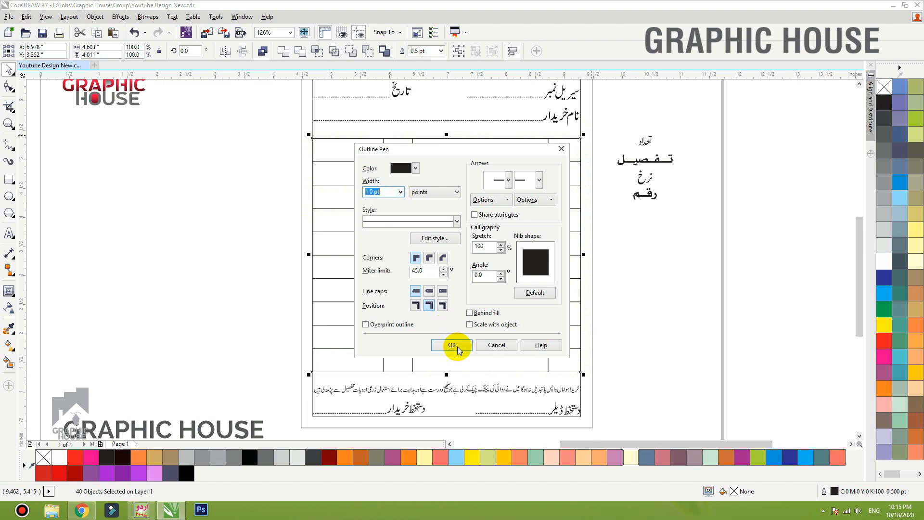
{"action": "left_click", "coordinate": [452, 344]}
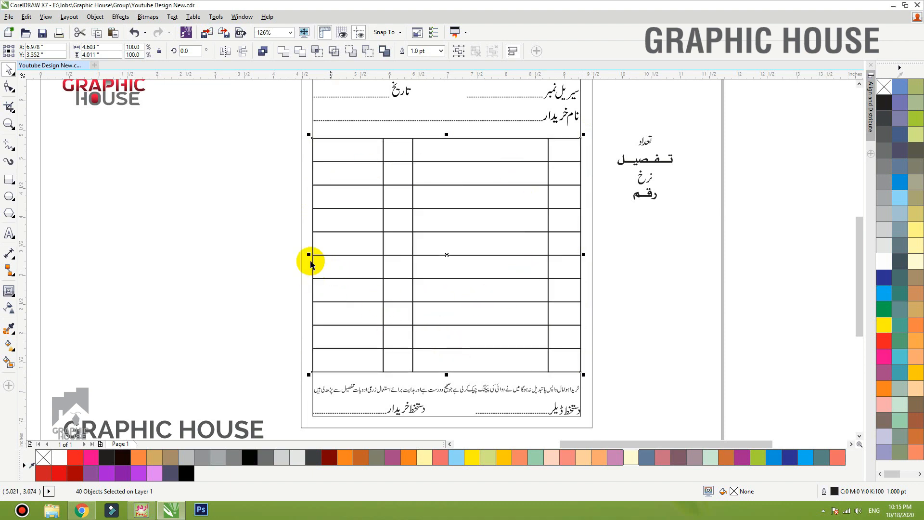
{"action": "left_click", "coordinate": [445, 435]}
Fill the second cell from the left in the bottom row and all four cells of the top row with black
{"action": "left_click", "coordinate": [402, 375]}
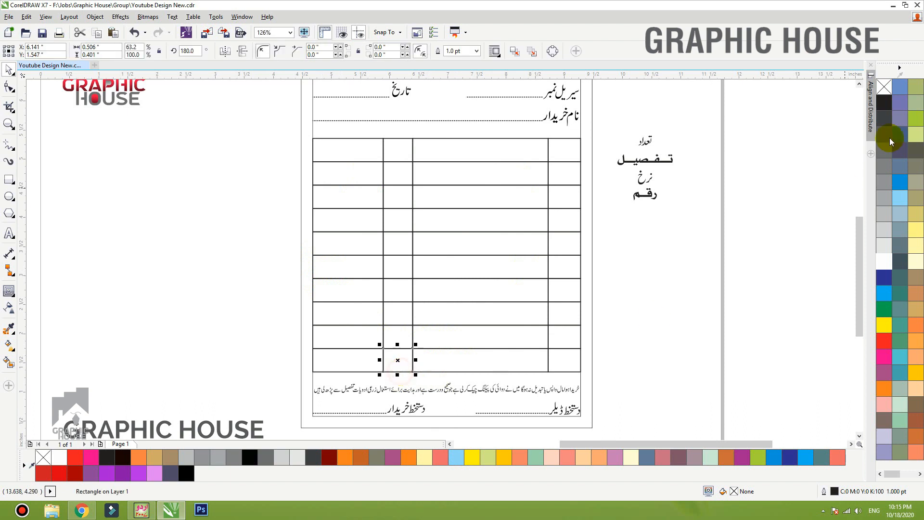
{"action": "left_click", "coordinate": [884, 103]}
{"action": "left_click_drag", "start_coordinate": [292, 129], "coordinate": [590, 166]}
{"action": "left_click", "coordinate": [888, 107]}
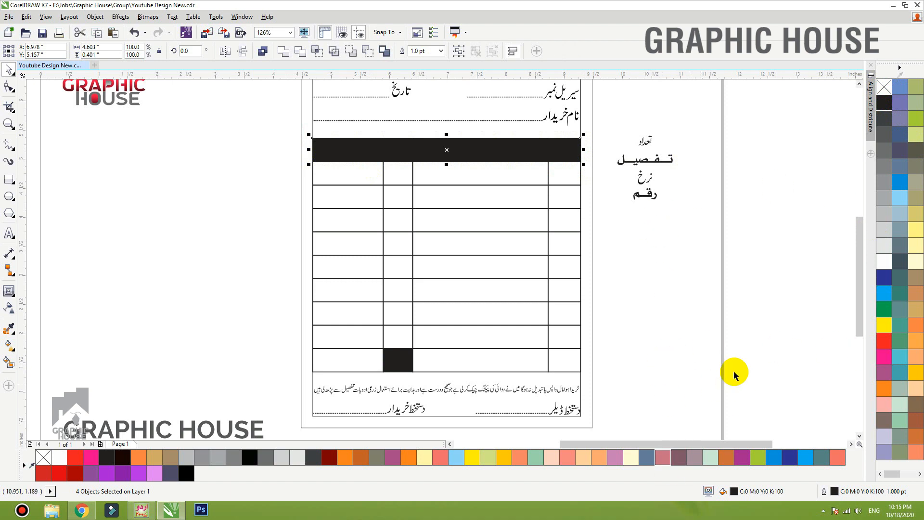
Fill the four table heading labels outside the bill with yellow
{"action": "left_click", "coordinate": [645, 161]}
{"action": "left_click_drag", "start_coordinate": [751, 236], "coordinate": [608, 126]}
{"action": "left_click", "coordinate": [884, 325]}
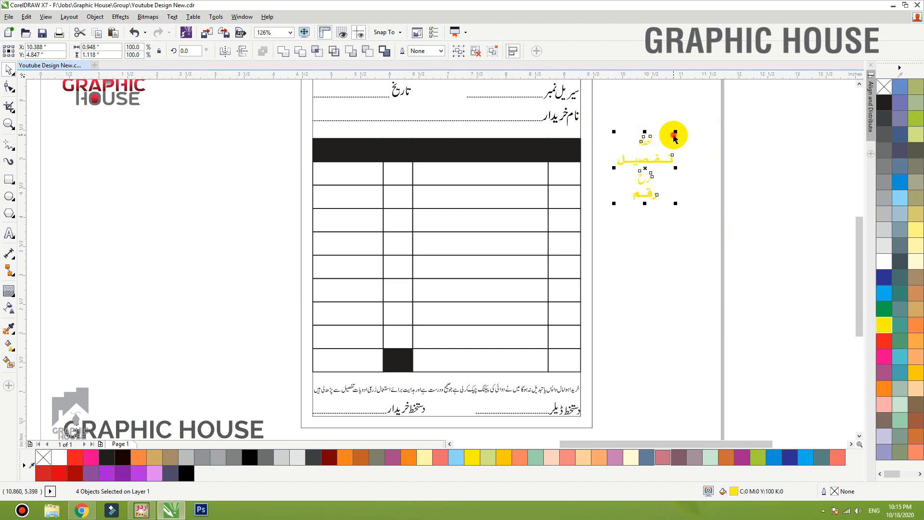
Center the تعداد label in the rightmost black header cell and the تفصیل label in the wide header cell
{"action": "left_click", "coordinate": [645, 141]}
{"action": "left_click", "coordinate": [570, 149], "text": "shift"}
{"action": "key", "text": "c"}
{"action": "key", "text": "e"}
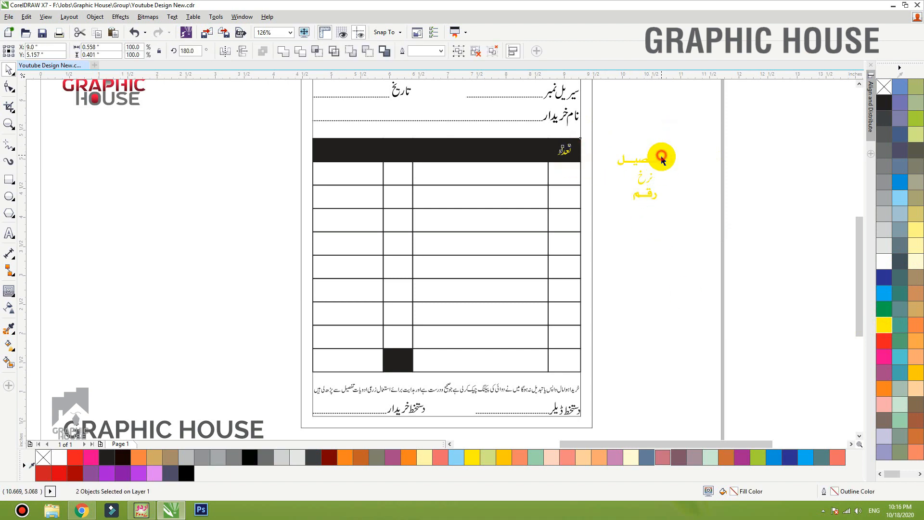
{"action": "left_click", "coordinate": [658, 159]}
{"action": "left_click", "coordinate": [506, 159], "text": "shift"}
{"action": "key", "text": "c"}
{"action": "key", "text": "e"}
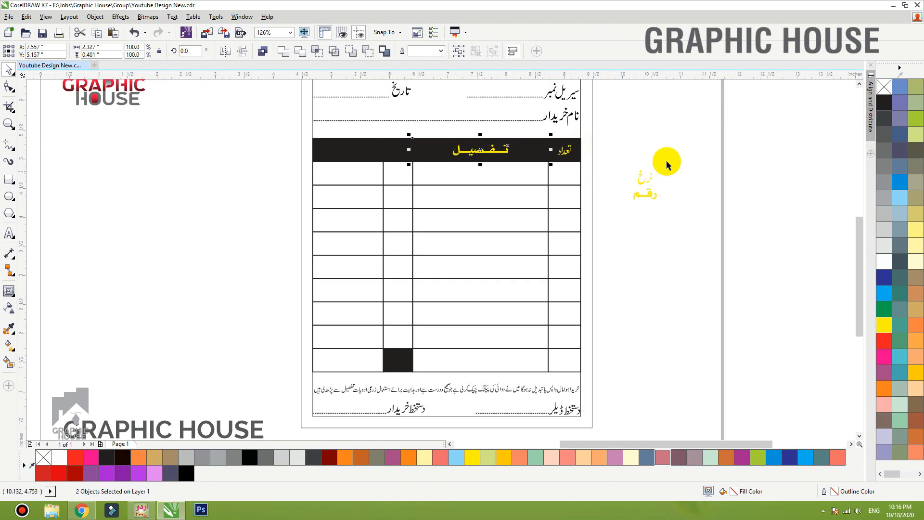
Center the نرخ label in the narrow header cell and the رقم label in the leftmost header cell
{"action": "left_click_drag", "start_coordinate": [701, 150], "coordinate": [579, 187]}
{"action": "left_click", "coordinate": [432, 163], "text": "shift"}
{"action": "key", "text": "c"}
{"action": "key", "text": "e"}
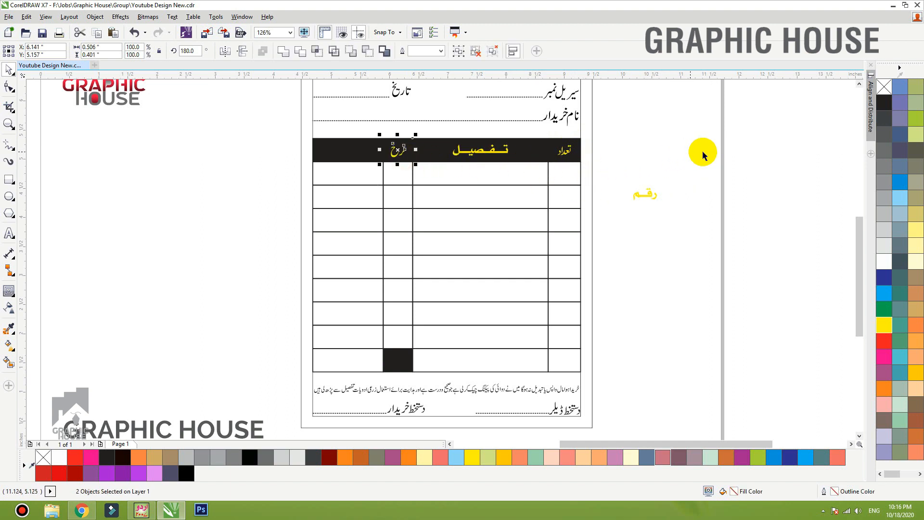
{"action": "left_click_drag", "start_coordinate": [701, 151], "coordinate": [532, 238]}
{"action": "left_click", "coordinate": [334, 154], "text": "shift"}
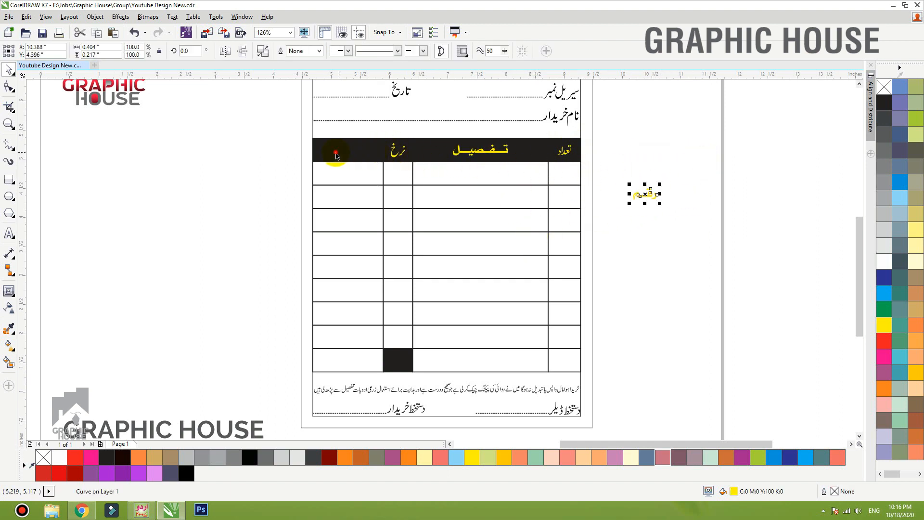
{"action": "key", "text": "c"}
{"action": "key", "text": "e"}
{"action": "left_click", "coordinate": [668, 156]}
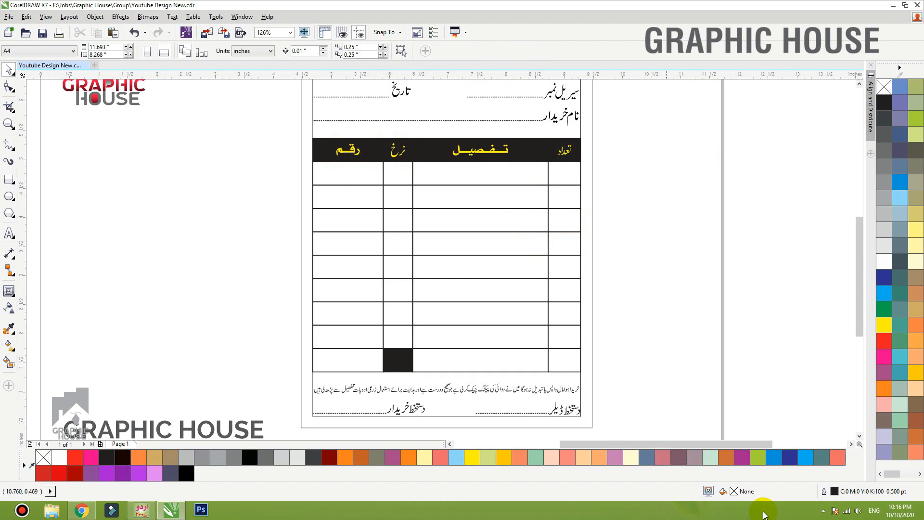
Recolor the four heading labels in the black header row white
{"action": "left_click_drag", "start_coordinate": [645, 130], "coordinate": [294, 161]}
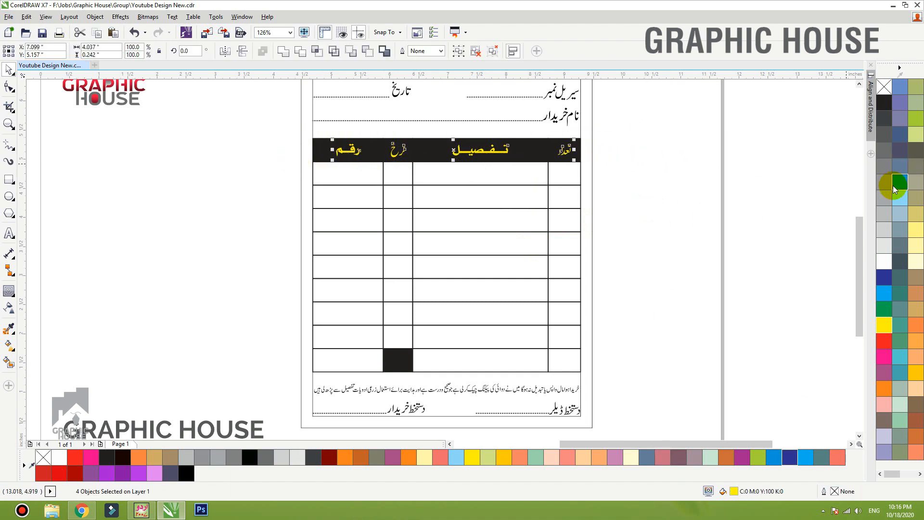
{"action": "left_click", "coordinate": [767, 200]}
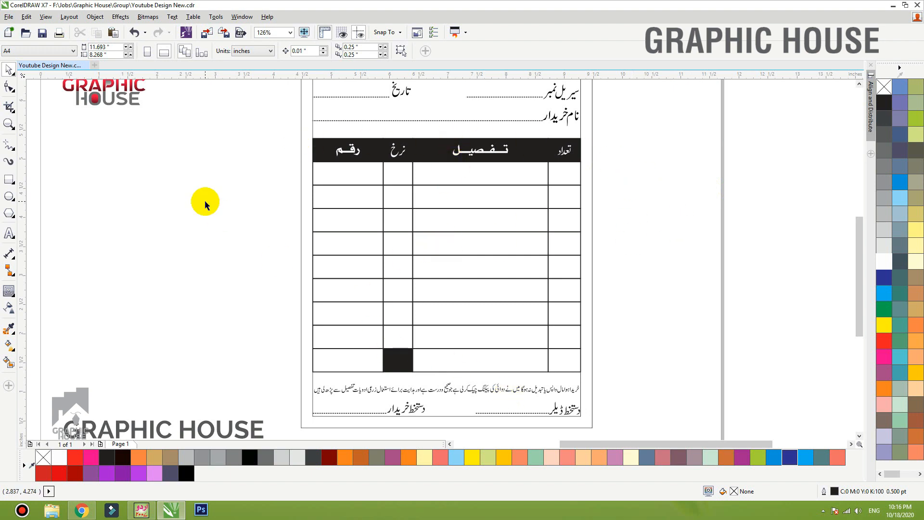
Place the ٹوٹل label in the black cell of the bottom row and fill it white
{"action": "key", "text": "F4"}
{"action": "left_click_drag", "start_coordinate": [153, 340], "coordinate": [596, 374]}
{"action": "scroll", "coordinate": [484, 419], "scroll_direction": "up", "scroll_amount": 5}
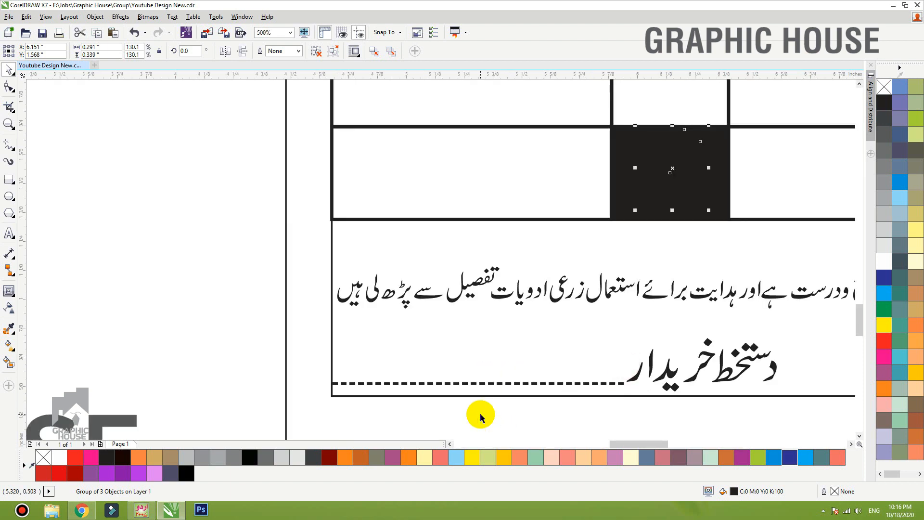
{"action": "left_click", "coordinate": [883, 261]}
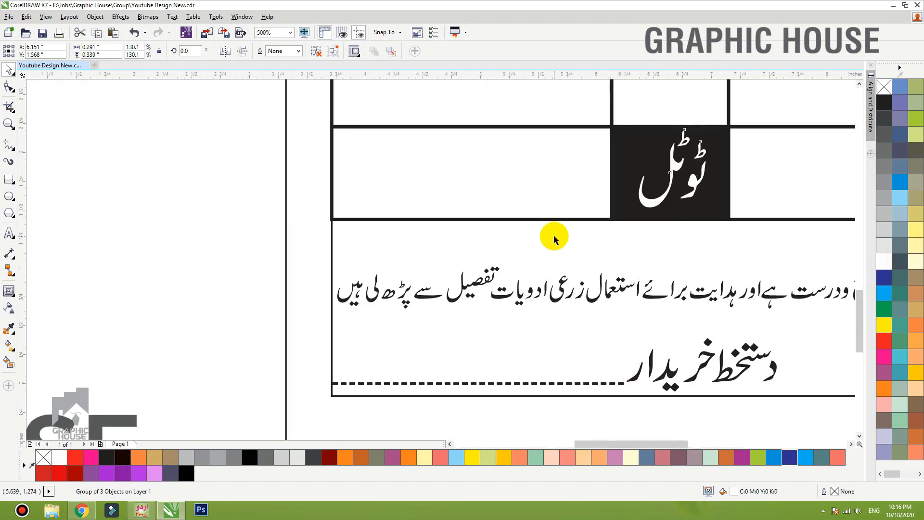
{"action": "scroll", "coordinate": [530, 313], "scroll_direction": "down", "scroll_amount": 5}
{"action": "left_click", "coordinate": [538, 292]}
{"action": "scroll", "coordinate": [540, 290], "scroll_direction": "down", "scroll_amount": 1}
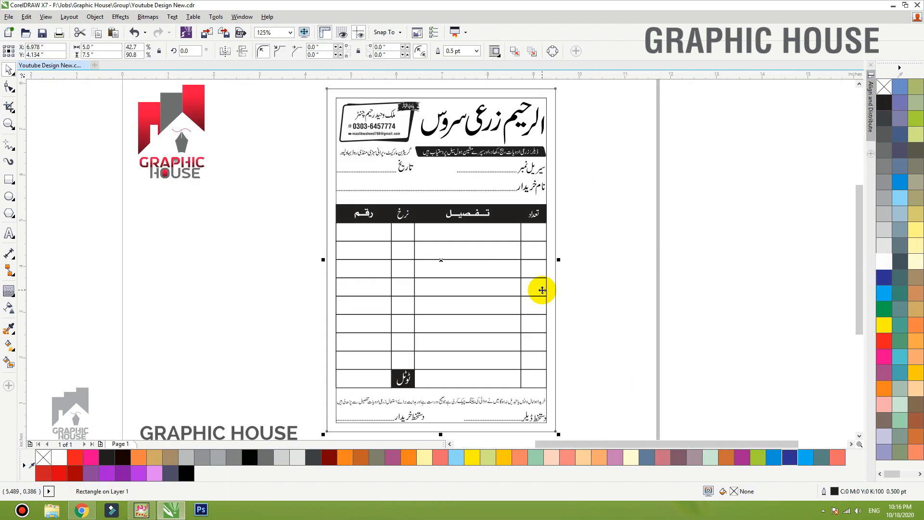
{"action": "left_click", "coordinate": [624, 248]}
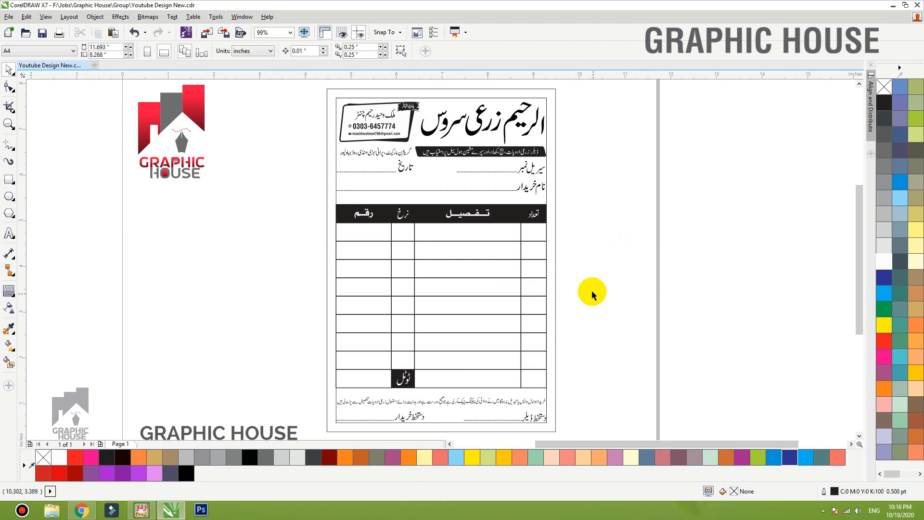
Round the header row's two outer top corners with a radius of about 0.2 inch
{"action": "left_click_drag", "start_coordinate": [608, 180], "coordinate": [250, 277]}
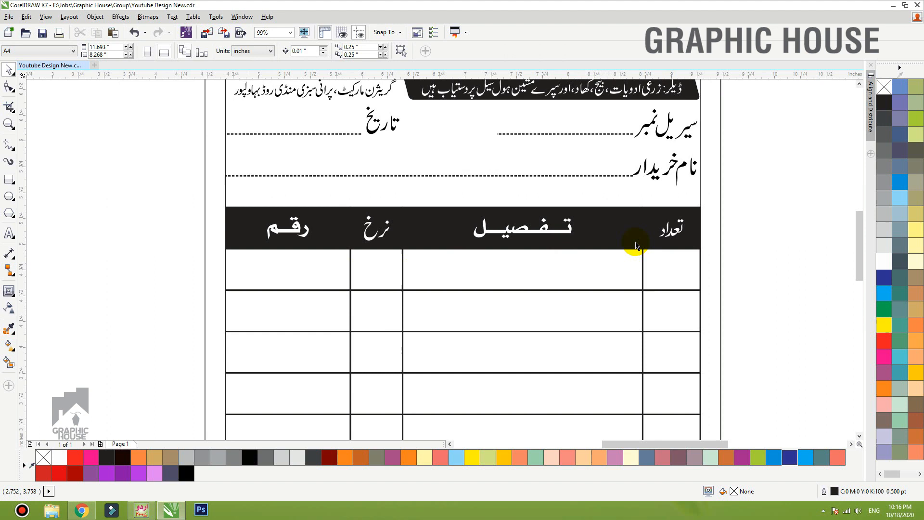
{"action": "left_click", "coordinate": [691, 213]}
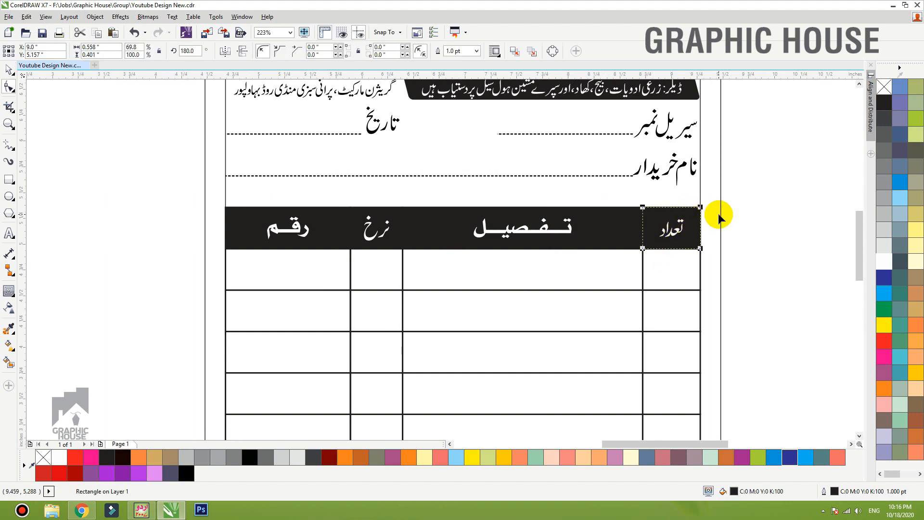
{"action": "left_click_drag", "start_coordinate": [701, 207], "coordinate": [721, 263]}
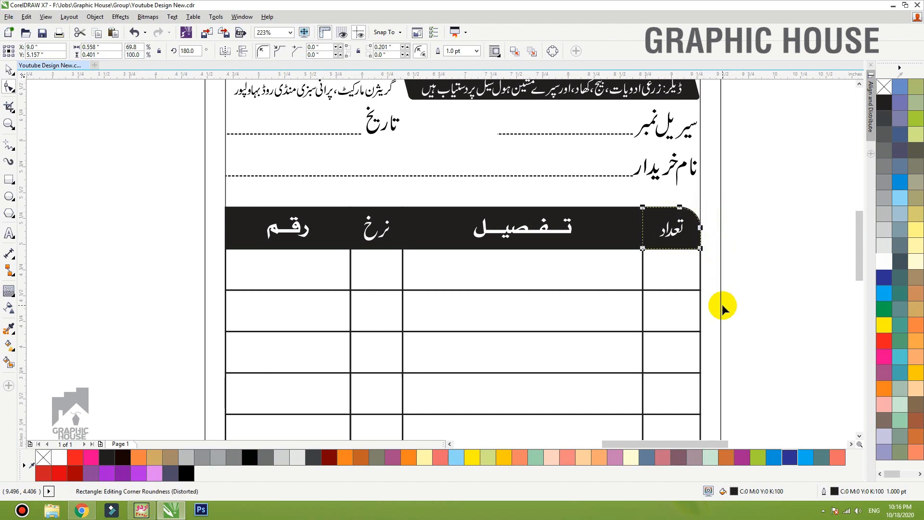
{"action": "left_click", "coordinate": [229, 220]}
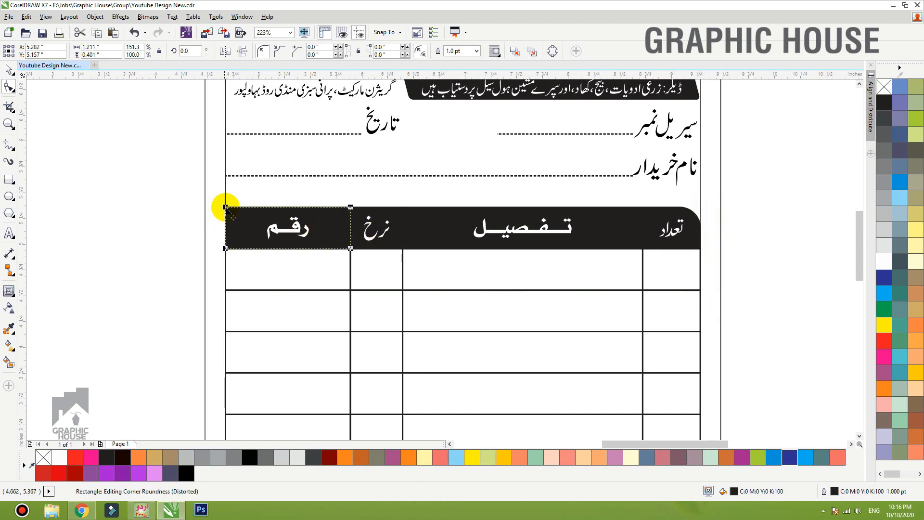
{"action": "left_click_drag", "start_coordinate": [226, 208], "coordinate": [212, 256]}
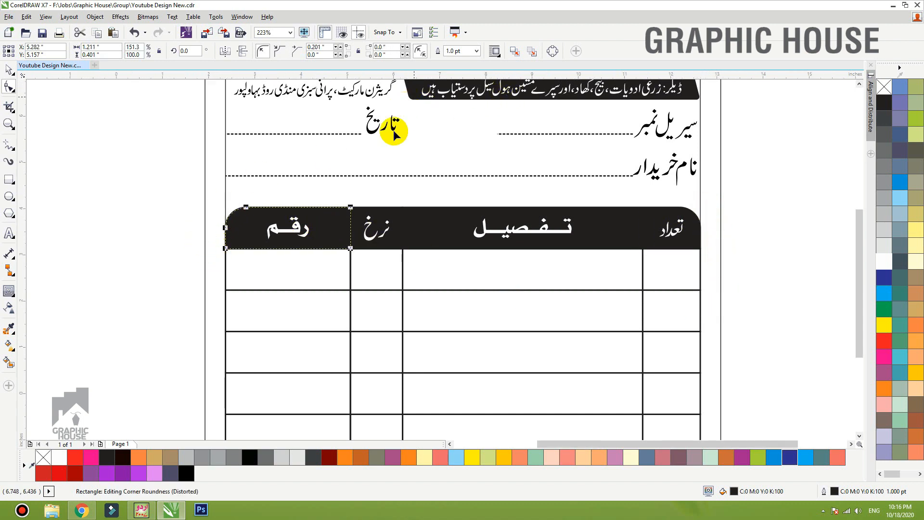
Round the two outer bottom corners of the item table's last row with a radius of about 0.2 inch
{"action": "scroll", "coordinate": [509, 200], "scroll_direction": "down", "scroll_amount": 3}
{"action": "scroll", "coordinate": [497, 239], "scroll_direction": "up", "scroll_amount": 5}
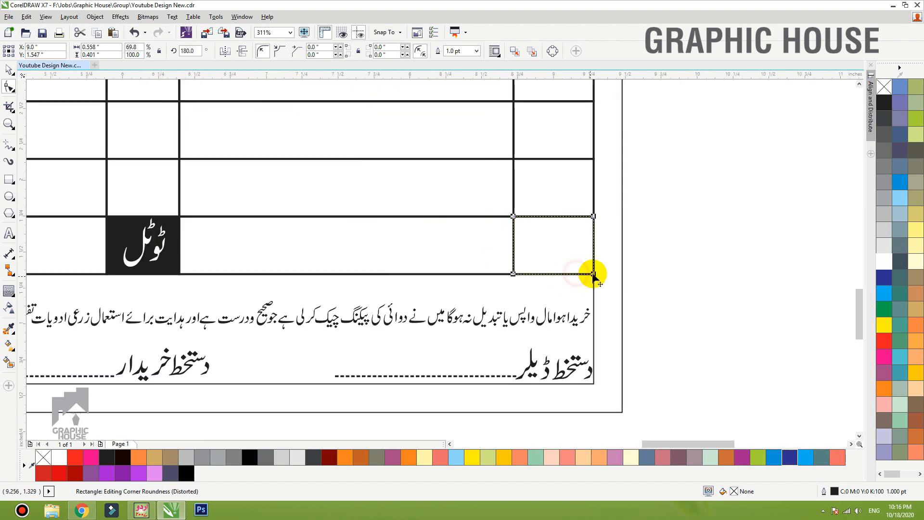
{"action": "scroll", "coordinate": [674, 277], "scroll_direction": "down", "scroll_amount": 3}
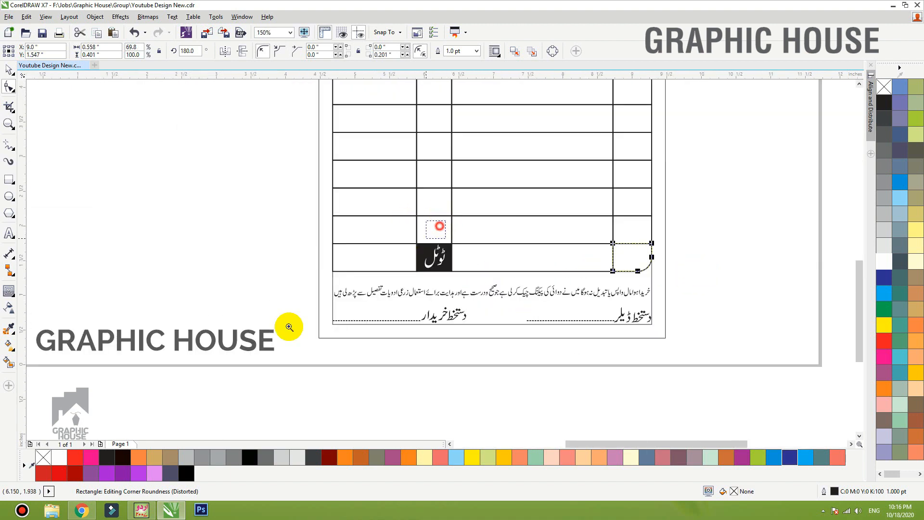
{"action": "scroll", "coordinate": [380, 260], "scroll_direction": "up", "scroll_amount": 5}
{"action": "left_click", "coordinate": [377, 244]}
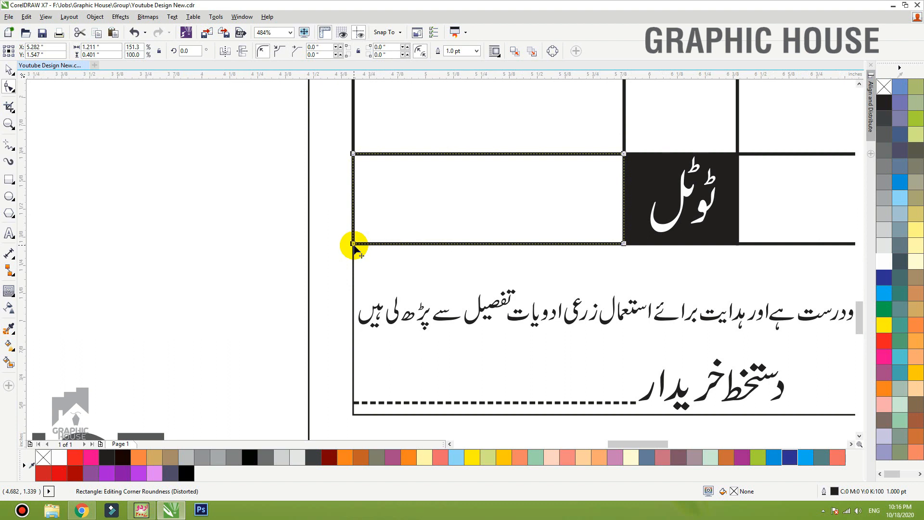
{"action": "left_click_drag", "start_coordinate": [354, 245], "coordinate": [398, 246]}
{"action": "key", "text": "space"}
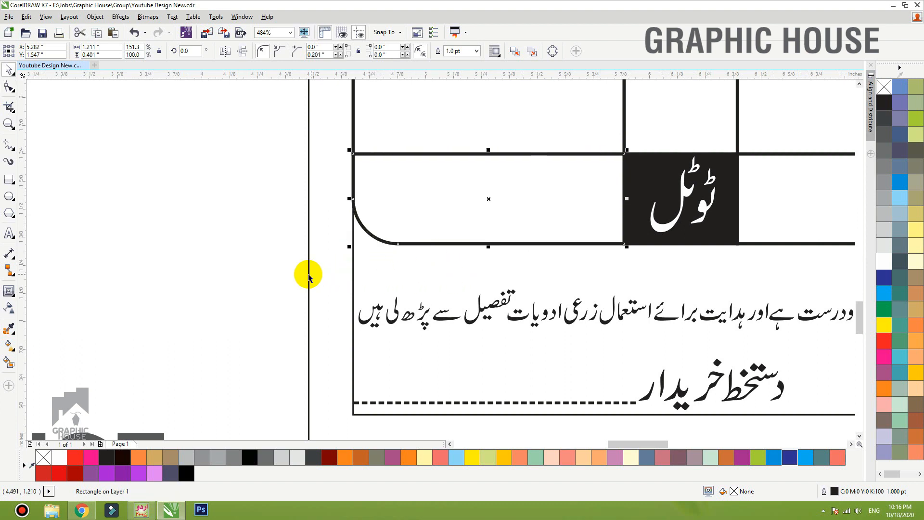
{"action": "scroll", "coordinate": [308, 276], "scroll_direction": "down", "scroll_amount": 4}
Delete the inner margin rectangle inside the bill's outer frame
{"action": "left_click", "coordinate": [567, 252]}
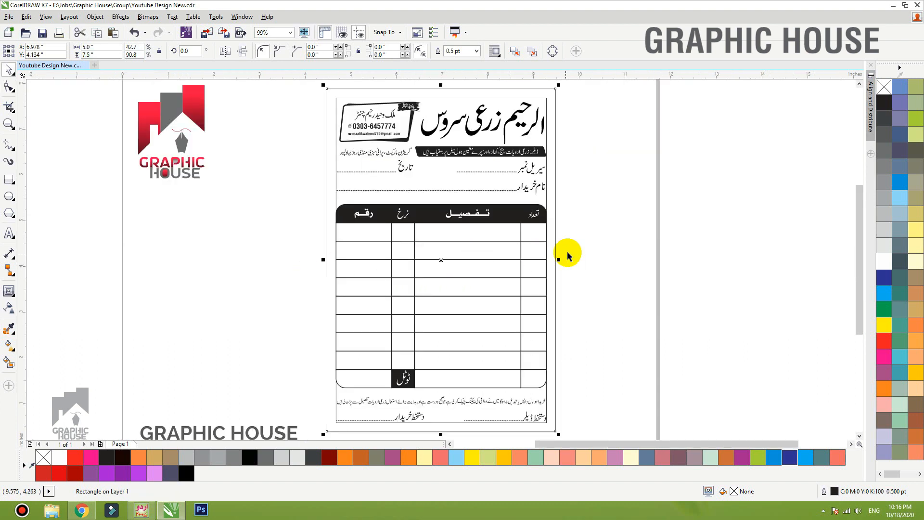
{"action": "left_click", "coordinate": [547, 207]}
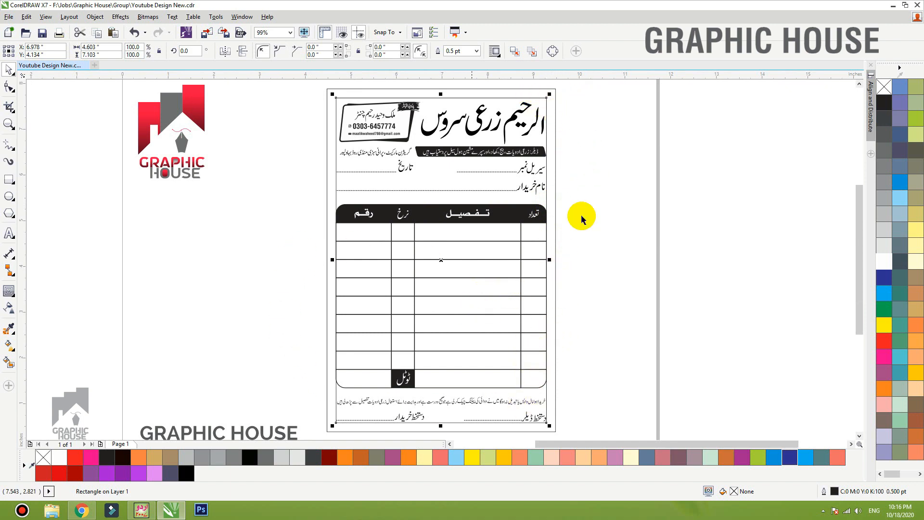
{"action": "key", "text": "Escape"}
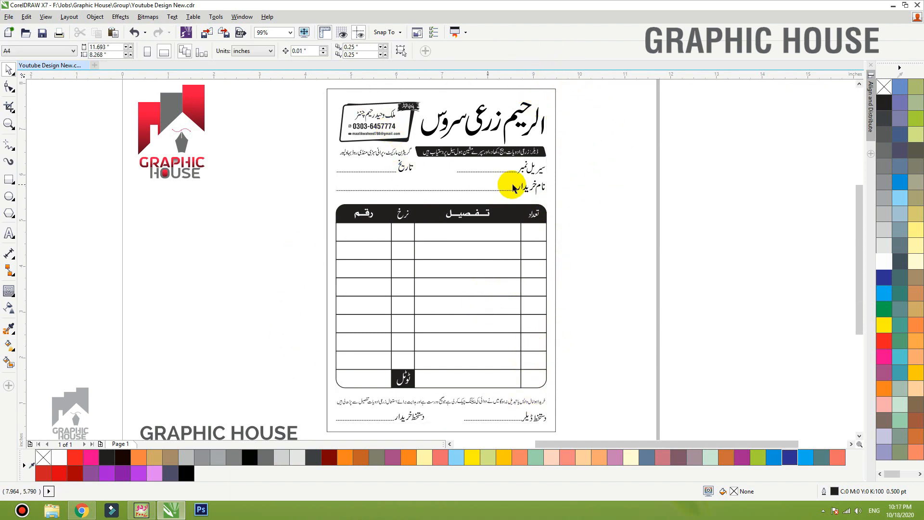
Shift the نام خریدار row and the سیریل نمبر and تاریخ row slightly down to even out the spacing above the table
{"action": "left_click_drag", "start_coordinate": [576, 199], "coordinate": [309, 383]}
{"action": "key", "text": "F2"}
{"action": "left_click_drag", "start_coordinate": [629, 134], "coordinate": [214, 275]}
{"action": "left_click_drag", "start_coordinate": [269, 243], "coordinate": [705, 192]}
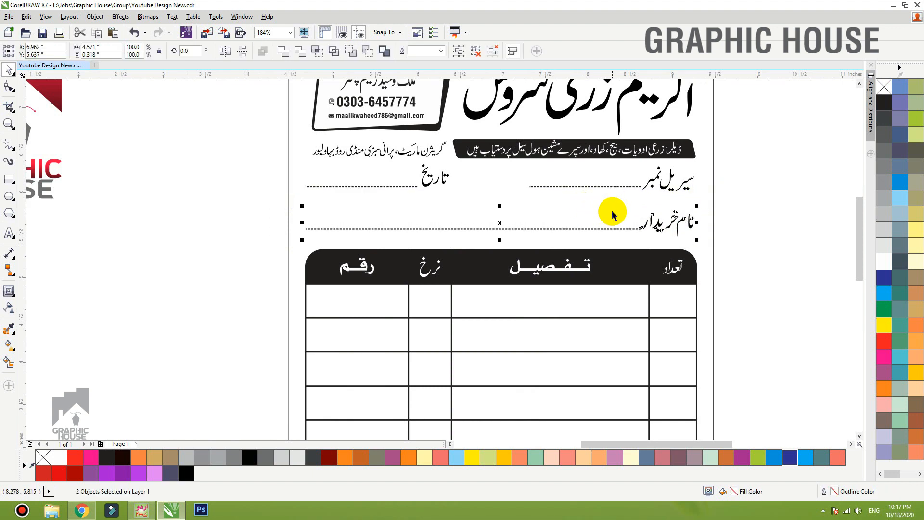
{"action": "left_click_drag", "start_coordinate": [738, 155], "coordinate": [270, 206]}
{"action": "left_click", "coordinate": [743, 190]}
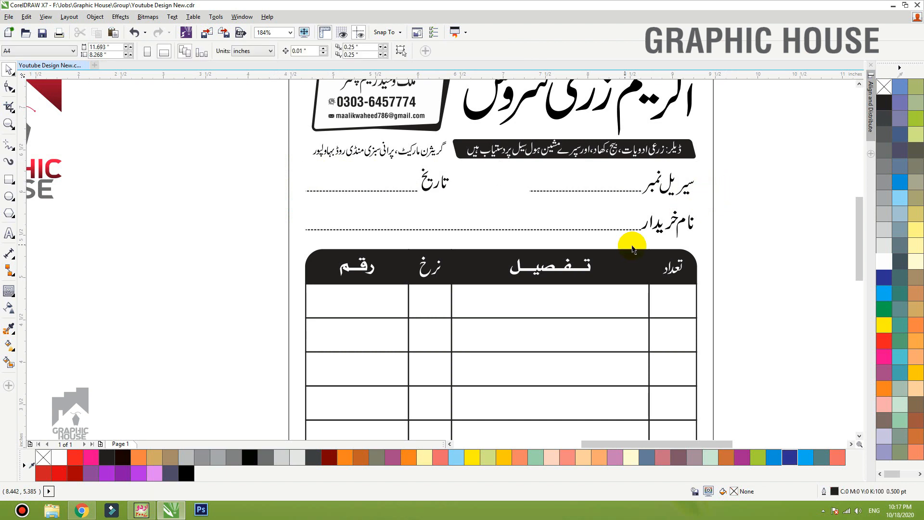
Shorten the dashed line of the نام خریدار field by removing its end node so it stops just before the label
{"action": "scroll", "coordinate": [675, 211], "scroll_direction": "up", "scroll_amount": 5}
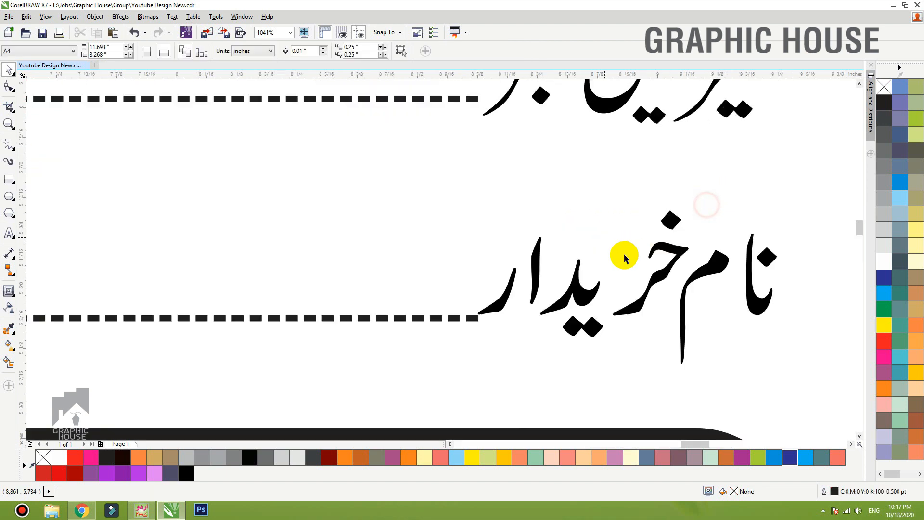
{"action": "double_click", "coordinate": [458, 319]}
{"action": "double_click", "coordinate": [458, 318]}
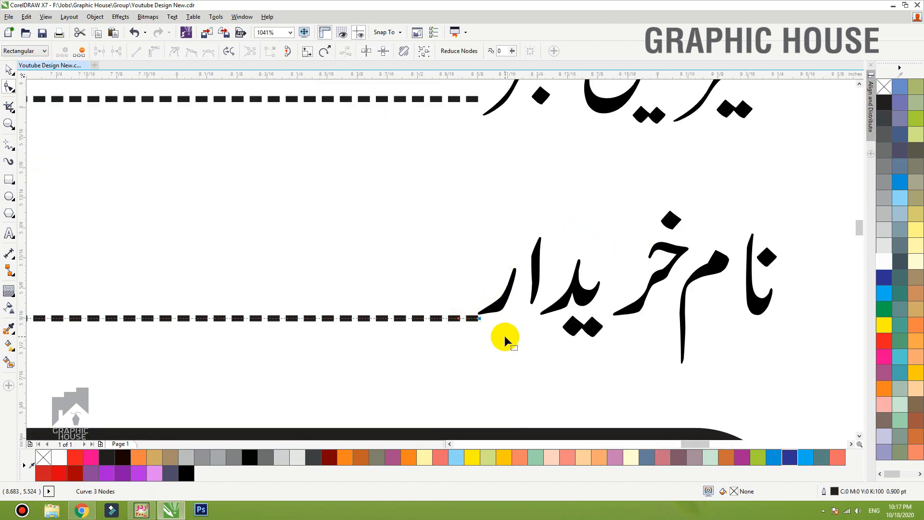
{"action": "key", "text": "Delete"}
{"action": "mouse_move", "coordinate": [455, 310]}
{"action": "left_mouse_down"}
{"action": "mouse_move", "coordinate": [490, 335]}
{"action": "mouse_move", "coordinate": [467, 318]}
{"action": "left_mouse_up"}
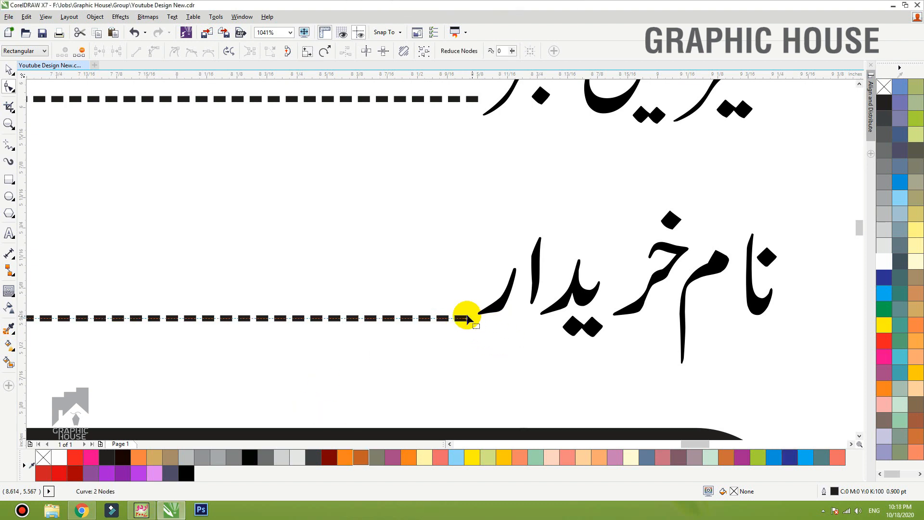
{"action": "scroll", "coordinate": [491, 231], "scroll_direction": "down", "scroll_amount": 3}
Move the small terms line below the item table slightly upward, closer to the table
{"action": "left_click", "coordinate": [592, 208]}
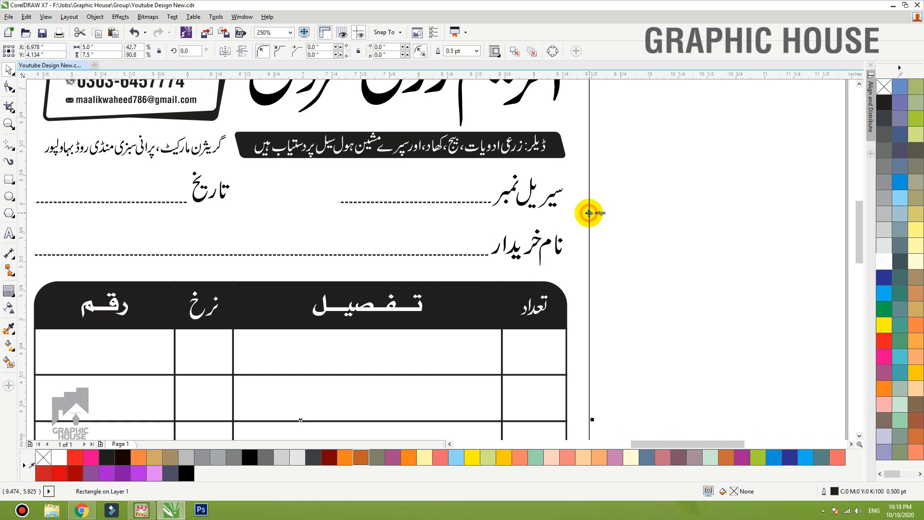
{"action": "scroll", "coordinate": [664, 267], "scroll_direction": "down", "scroll_amount": 2}
{"action": "left_click", "coordinate": [664, 267]}
{"action": "scroll", "coordinate": [532, 241], "scroll_direction": "down", "scroll_amount": 2}
{"action": "scroll", "coordinate": [361, 244], "scroll_direction": "up", "scroll_amount": 2}
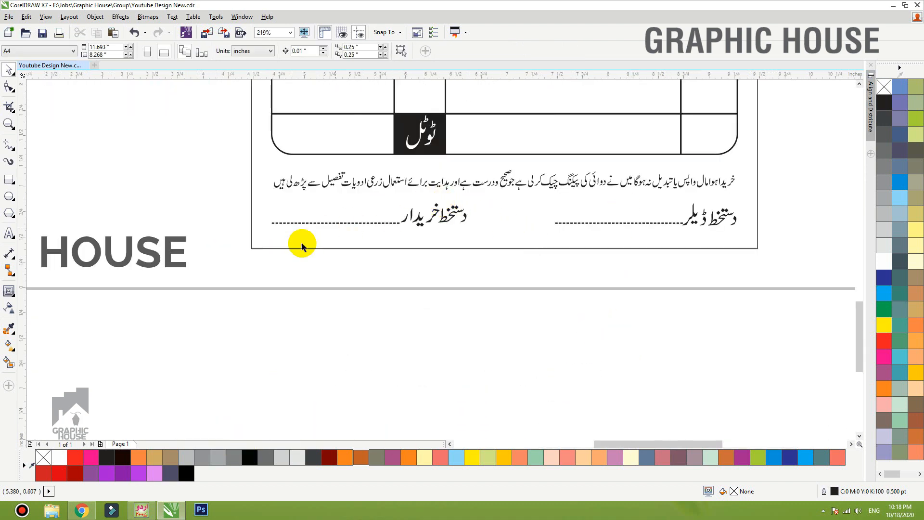
{"action": "left_click", "coordinate": [394, 187]}
{"action": "left_click_drag", "start_coordinate": [394, 187], "coordinate": [395, 176]}
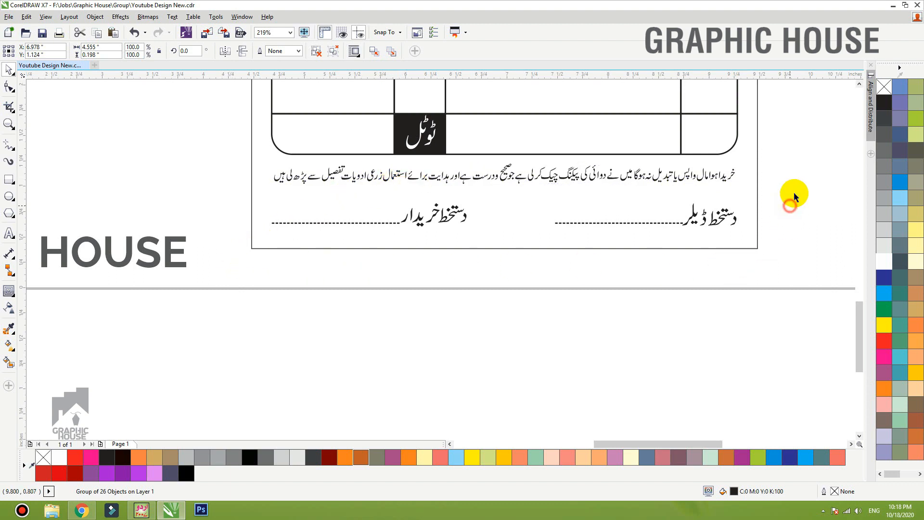
Center the two signature fields horizontally on the bill's outer frame
{"action": "left_click_drag", "start_coordinate": [793, 192], "coordinate": [255, 251]}
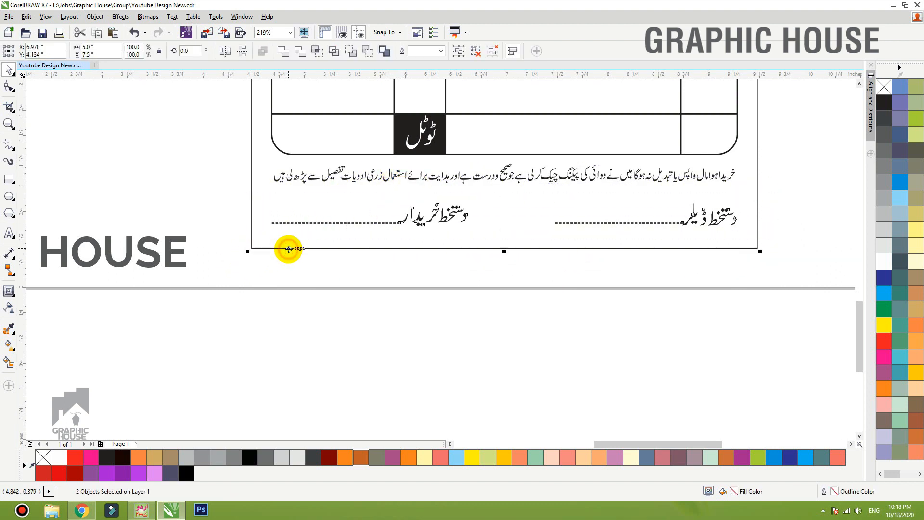
{"action": "left_click", "coordinate": [676, 245]}
{"action": "left_click", "coordinate": [676, 249]}
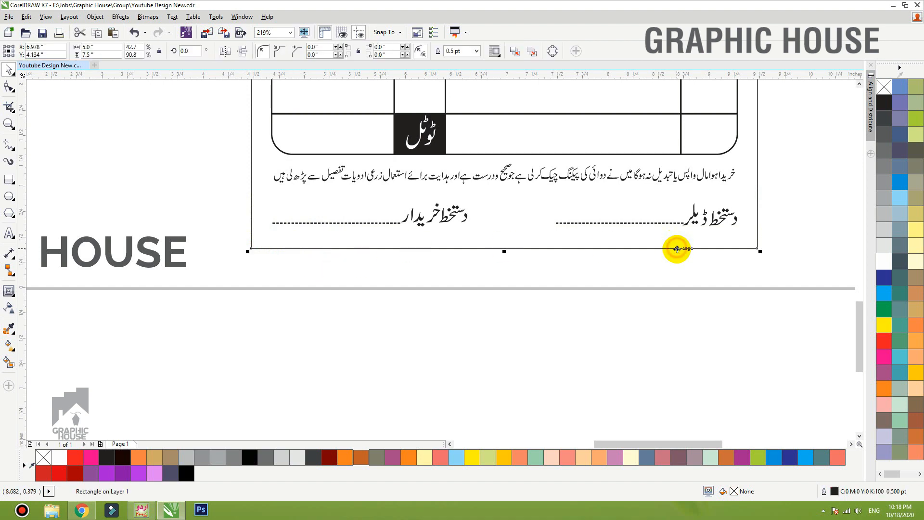
Move the cotton flower drawing from beside the page onto the middle of the item table
{"action": "key", "text": "shift+F2"}
{"action": "scroll", "coordinate": [660, 255], "scroll_direction": "left", "scroll_amount": 3}
{"action": "left_click", "coordinate": [295, 262]}
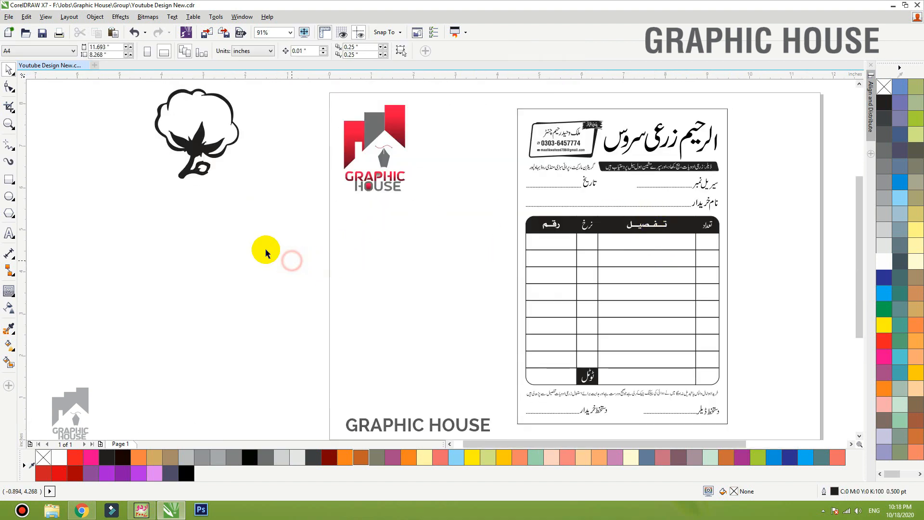
{"action": "left_click_drag", "start_coordinate": [200, 145], "coordinate": [624, 310]}
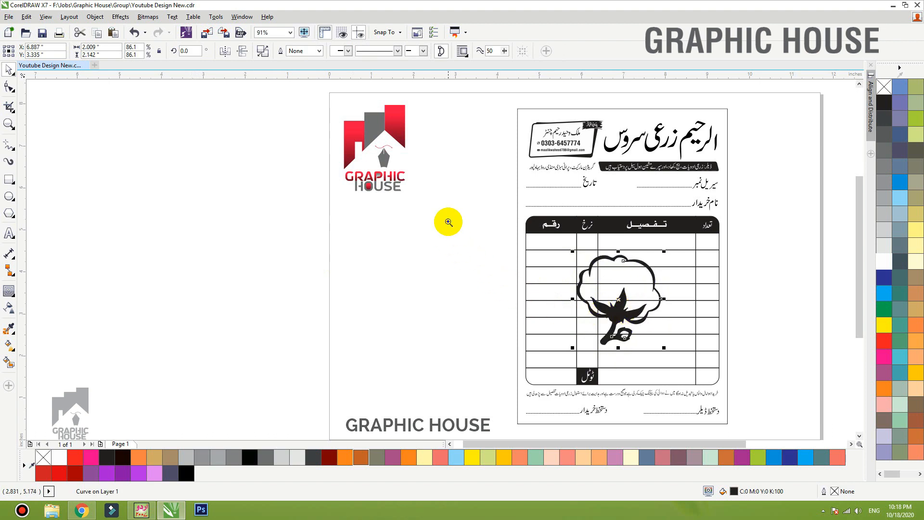
Apply uniform transparency to the cotton flower as a watermark, trying 80 and settling on 85
{"action": "left_click_drag", "start_coordinate": [448, 221], "coordinate": [825, 408]}
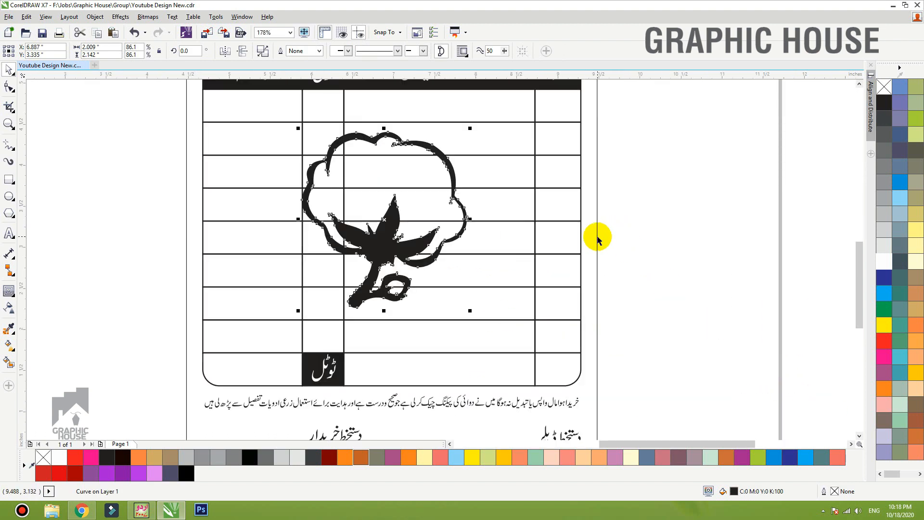
{"action": "left_click", "coordinate": [8, 308]}
{"action": "left_click", "coordinate": [26, 50]}
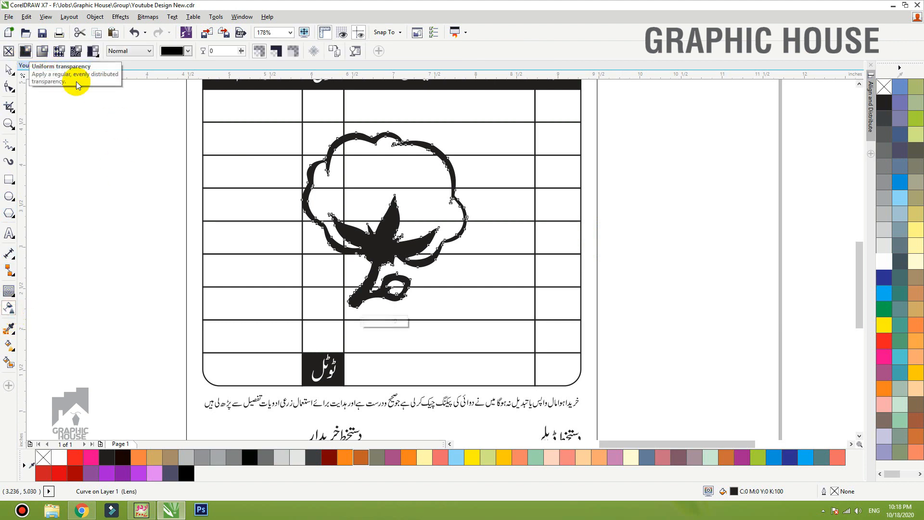
{"action": "left_click", "coordinate": [224, 50]}
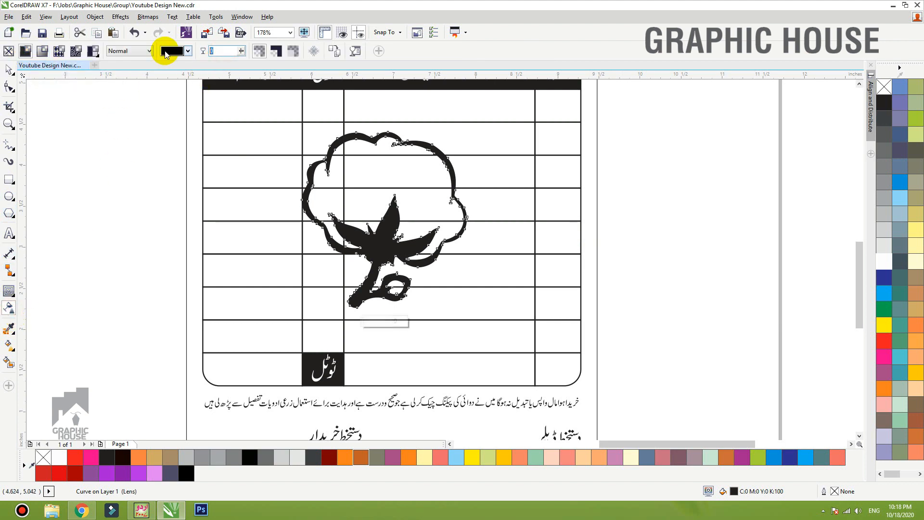
{"action": "type", "text": "80"}
{"action": "key", "text": "Return"}
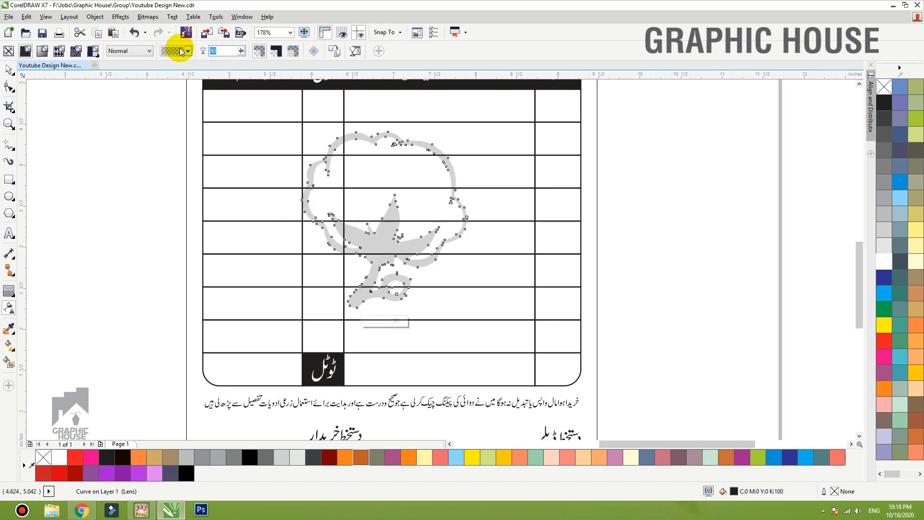
{"action": "type", "text": "85"}
{"action": "key", "text": "Return"}
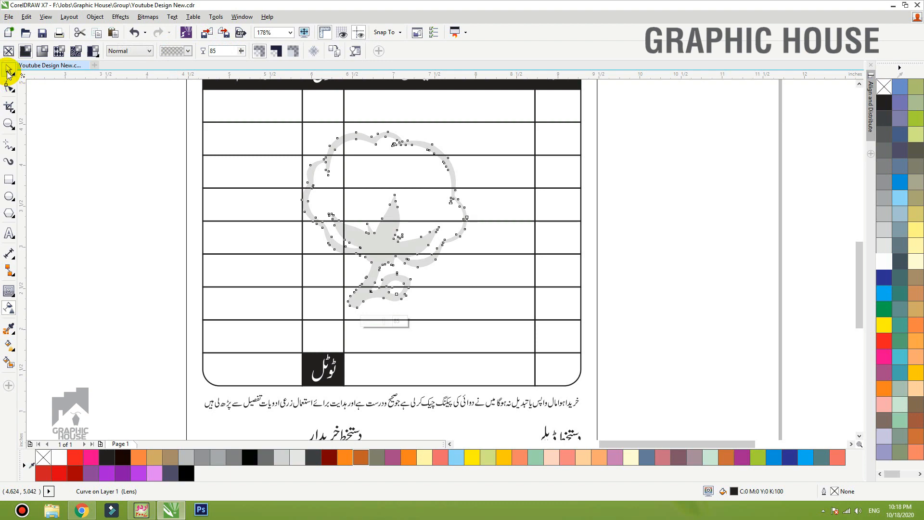
{"action": "left_click", "coordinate": [8, 70]}
{"action": "left_click", "coordinate": [621, 162]}
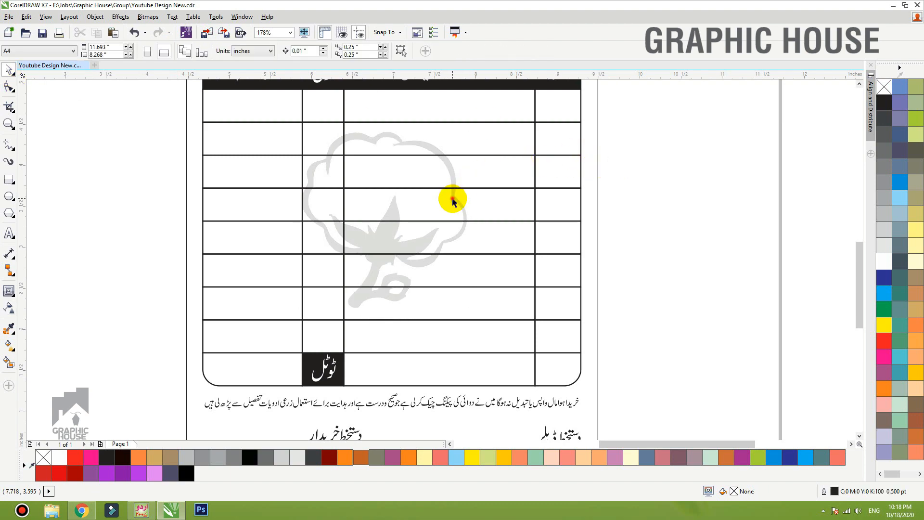
{"action": "left_click", "coordinate": [452, 200]}
{"action": "left_click", "coordinate": [699, 200]}
{"action": "scroll", "coordinate": [548, 288], "scroll_direction": "down", "scroll_amount": 3}
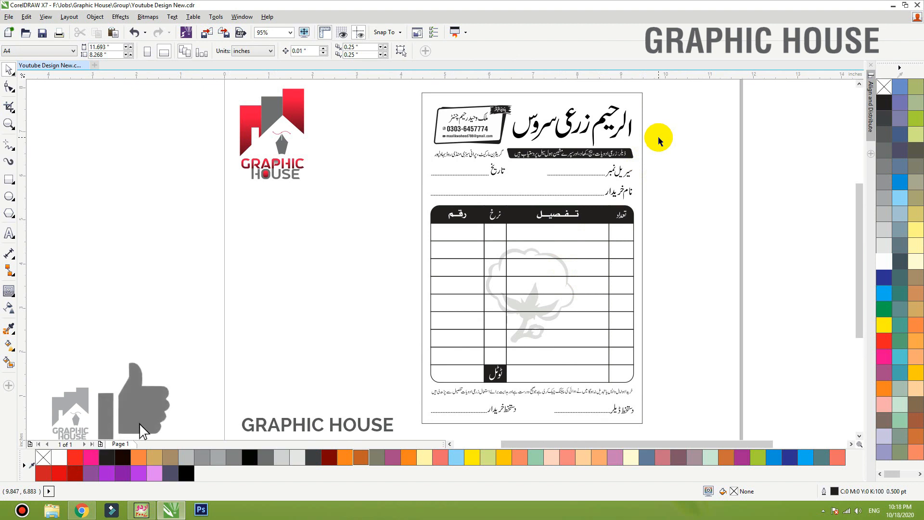
{"action": "left_click", "coordinate": [644, 119]}
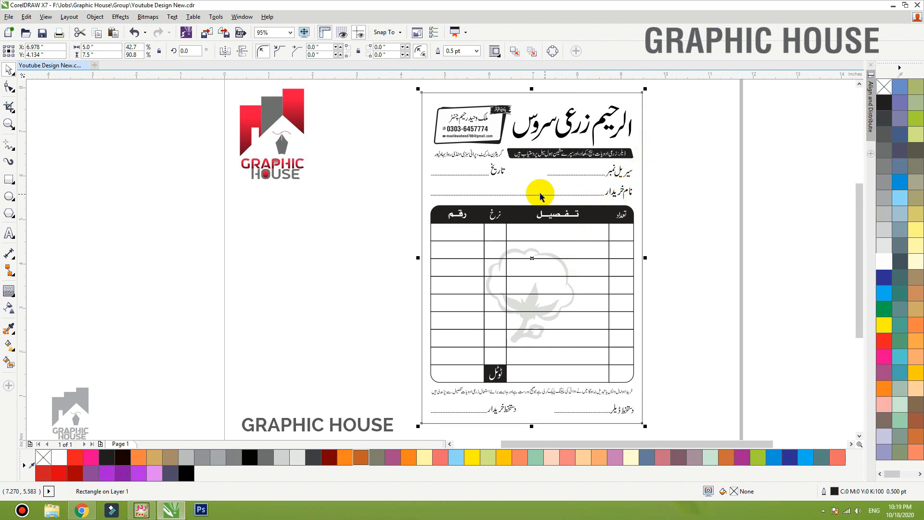
{"action": "left_click", "coordinate": [496, 177]}
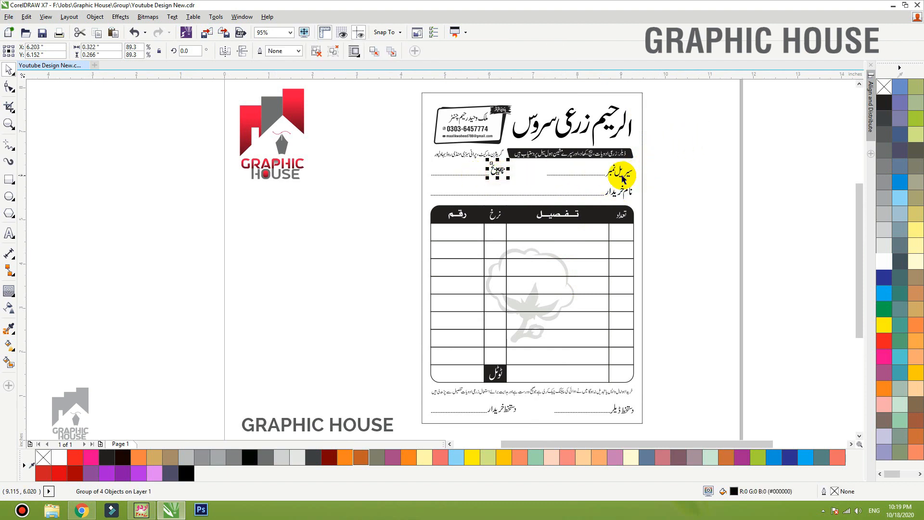
{"action": "left_click", "coordinate": [669, 178]}
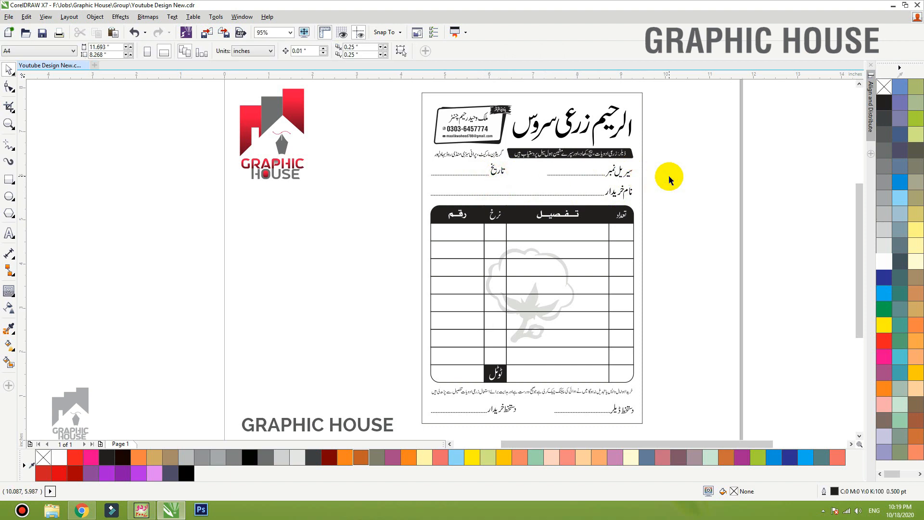
{"action": "left_click", "coordinate": [618, 191]}
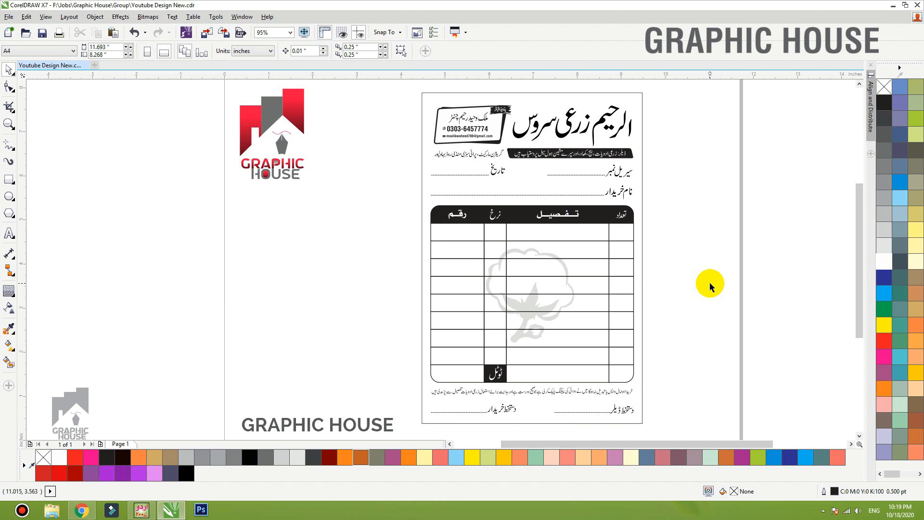
{"action": "scroll", "coordinate": [388, 201], "scroll_direction": "down", "scroll_amount": 3}
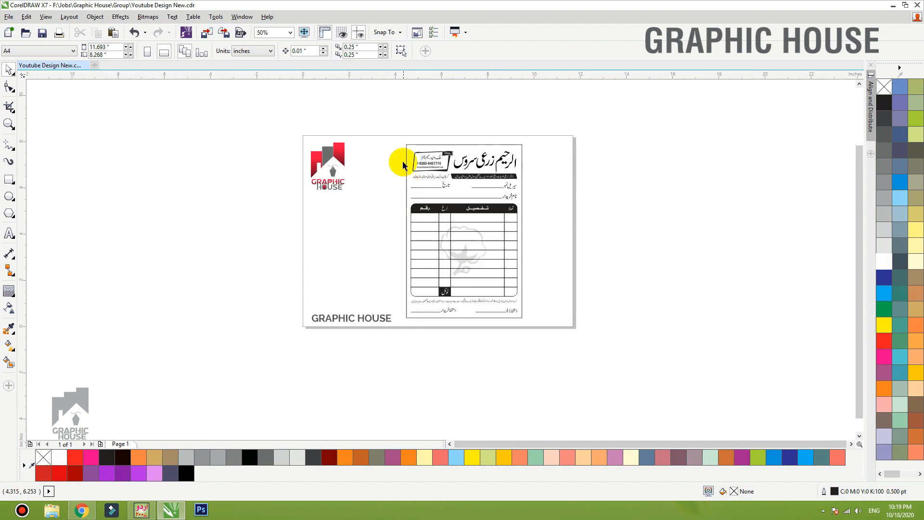
{"action": "left_click_drag", "start_coordinate": [400, 128], "coordinate": [578, 327]}
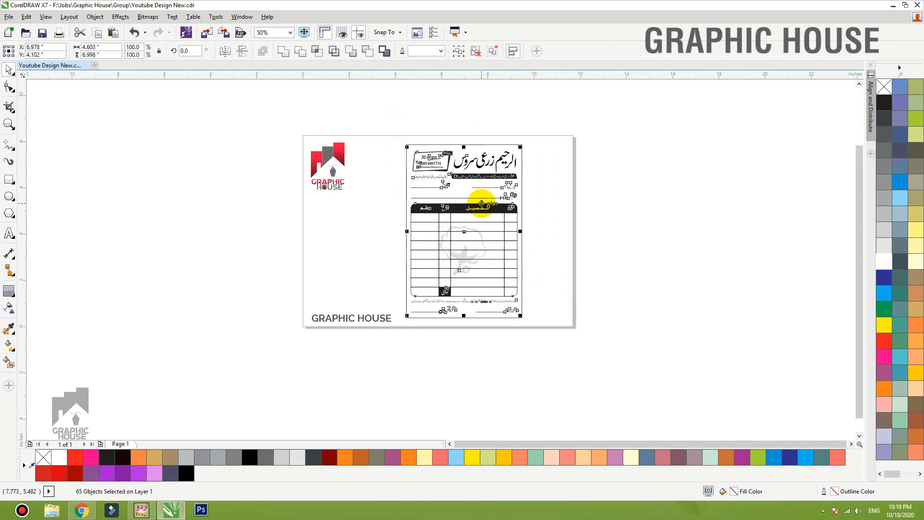
{"action": "left_click_drag", "start_coordinate": [482, 202], "coordinate": [598, 201]}
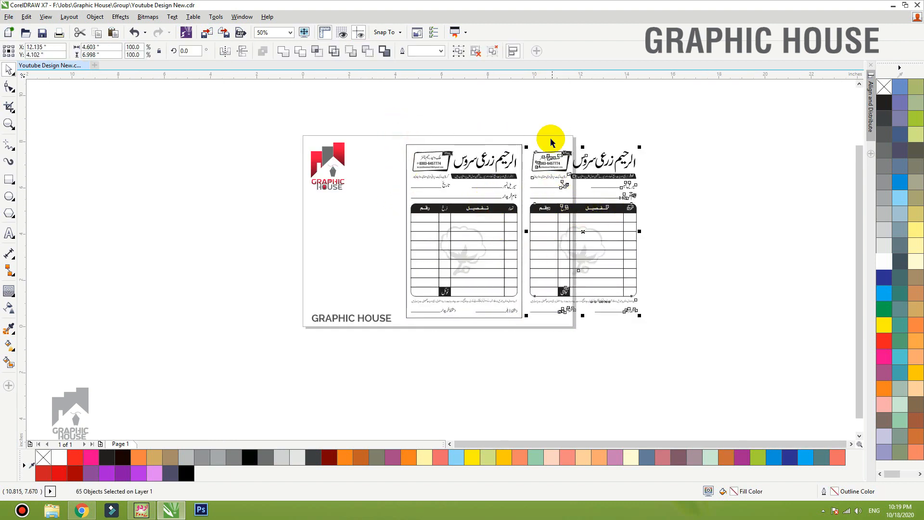
{"action": "key", "text": "ctrl+z"}
Duplicate the complete bill, including its outer frame, horizontally to an empty spot beside the original
{"action": "left_click_drag", "start_coordinate": [596, 135], "coordinate": [387, 343]}
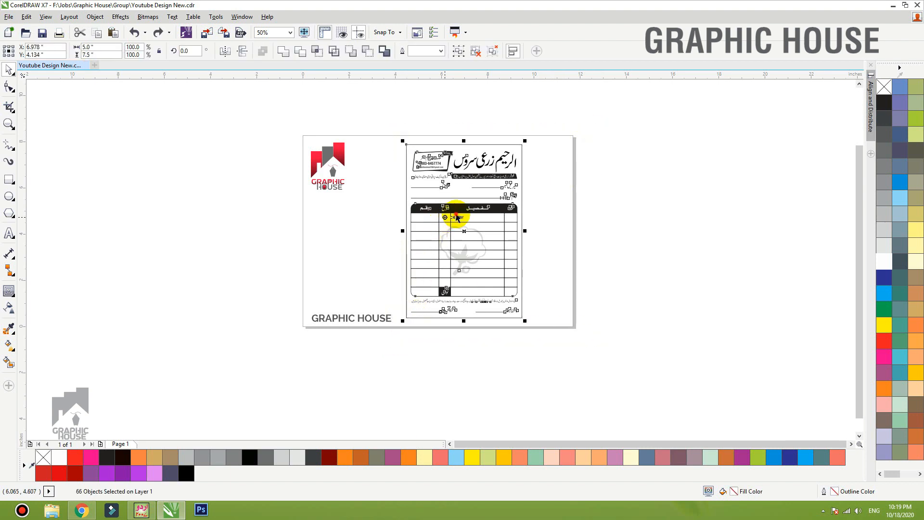
{"action": "left_click_drag", "start_coordinate": [579, 122], "coordinate": [395, 336]}
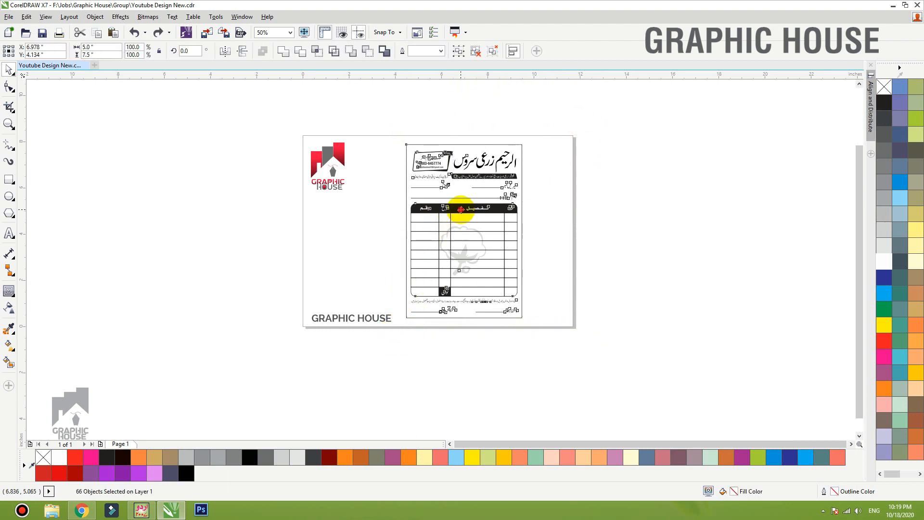
{"action": "left_click_drag", "start_coordinate": [460, 209], "coordinate": [587, 210]}
{"action": "left_click", "coordinate": [662, 173]}
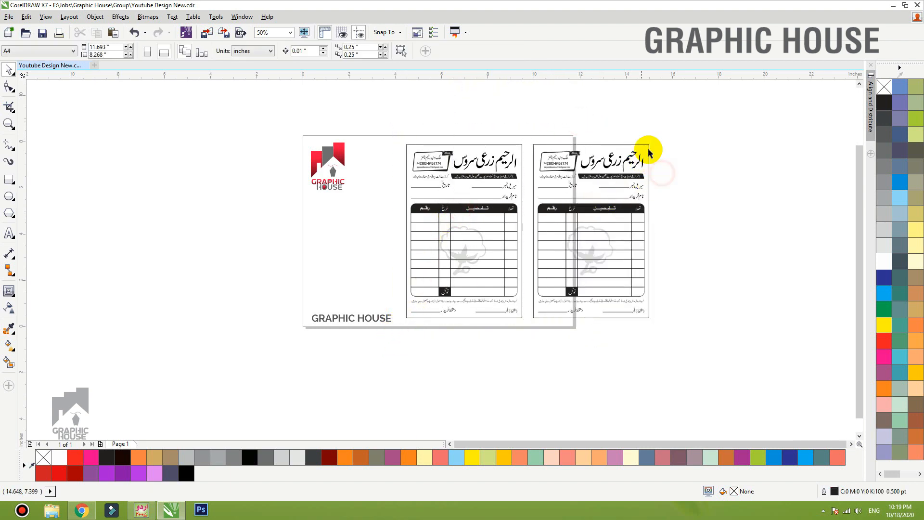
Fill the duplicate bill's outer frame with light yellow, C0 M0 Y60 K0
{"action": "left_click", "coordinate": [647, 147]}
{"action": "key", "text": "shift+F2"}
{"action": "left_click", "coordinate": [916, 229]}
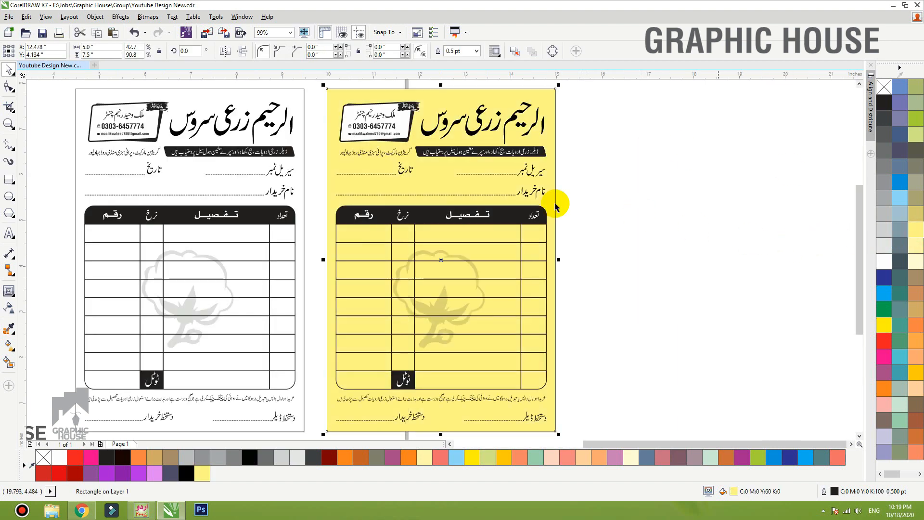
{"action": "scroll", "coordinate": [495, 231], "scroll_direction": "down", "scroll_amount": 2}
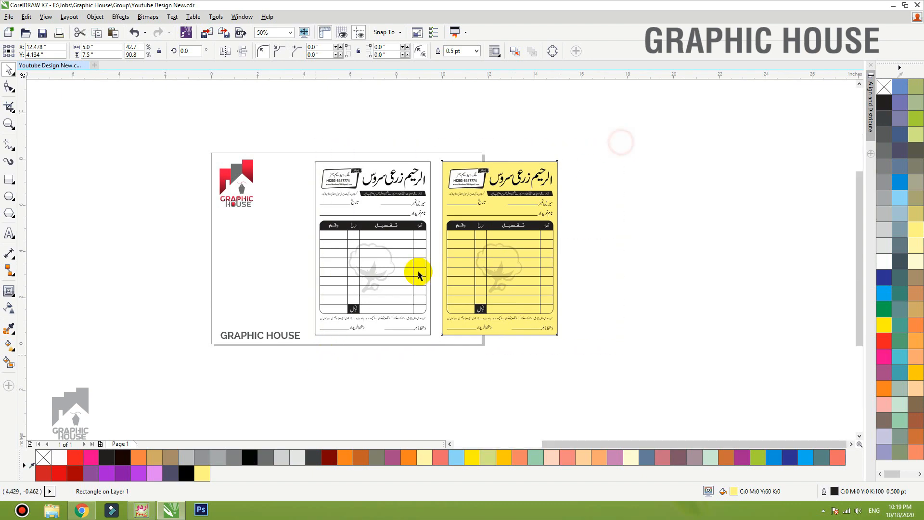
Apply a vertical fountain fill to the duplicate's background, fading from light yellow at the header to white at the footer, and remove its outline
{"action": "scroll", "coordinate": [518, 121], "scroll_direction": "up", "scroll_amount": 2}
{"action": "key", "text": "g"}
{"action": "left_click_drag", "start_coordinate": [514, 113], "coordinate": [514, 388]}
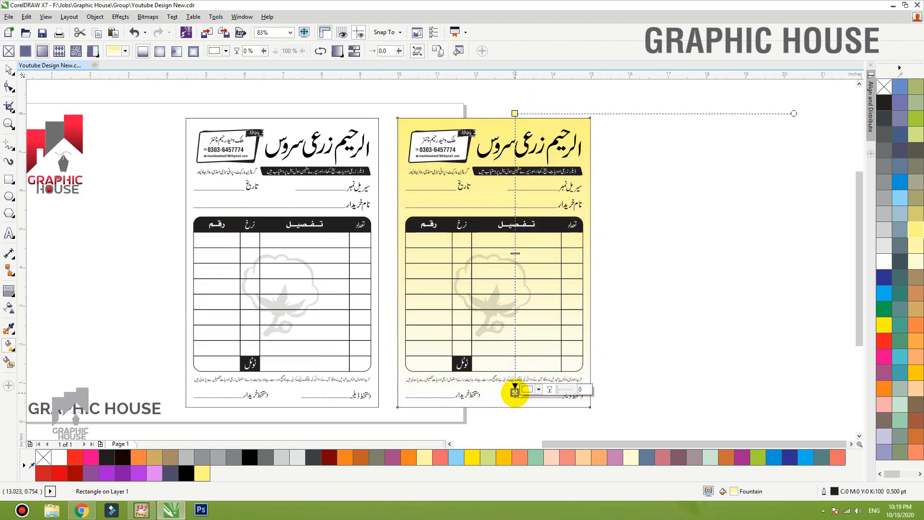
{"action": "key", "text": "space"}
{"action": "key", "text": "Escape"}
{"action": "left_click", "coordinate": [588, 124]}
{"action": "scroll", "coordinate": [582, 108], "scroll_direction": "up", "scroll_amount": 1}
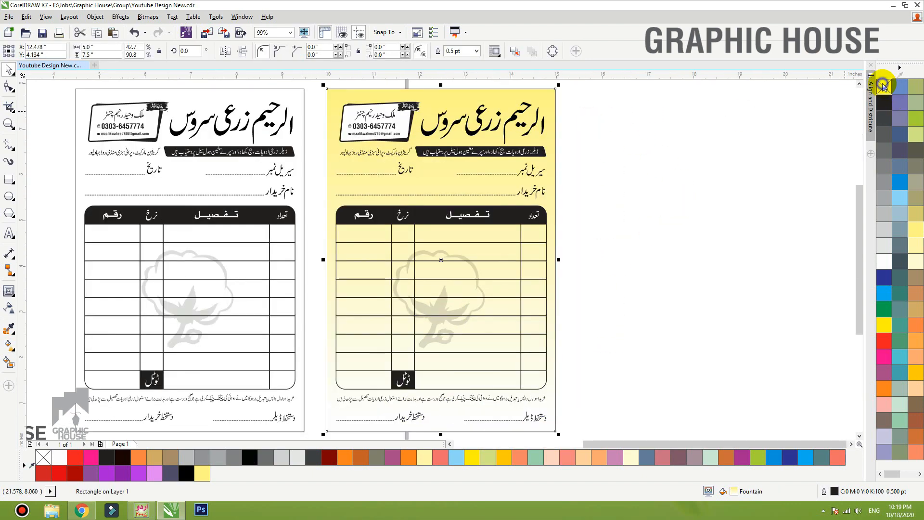
Add a 2 pt outline to the shop title on the yellow bill
{"action": "left_click", "coordinate": [522, 118]}
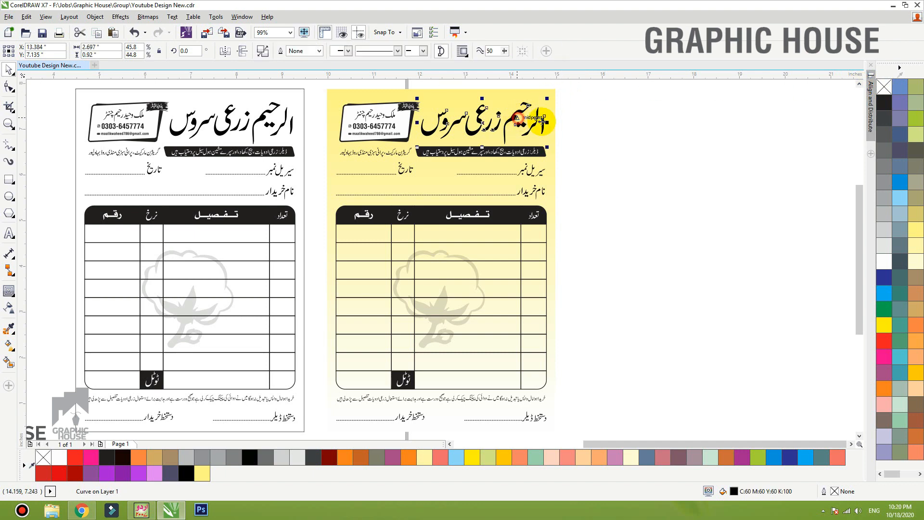
{"action": "key", "text": "F12"}
{"action": "type", "text": "2"}
{"action": "key", "text": "Return"}
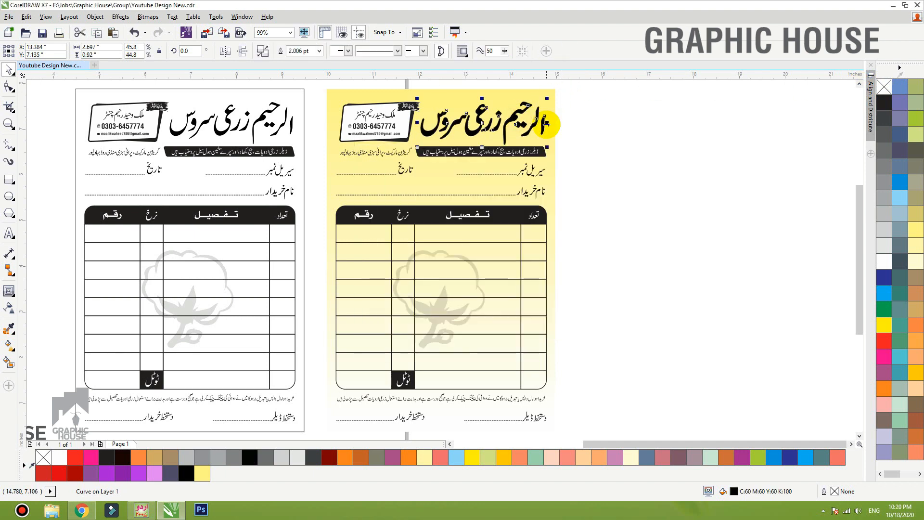
{"action": "key", "text": "F12"}
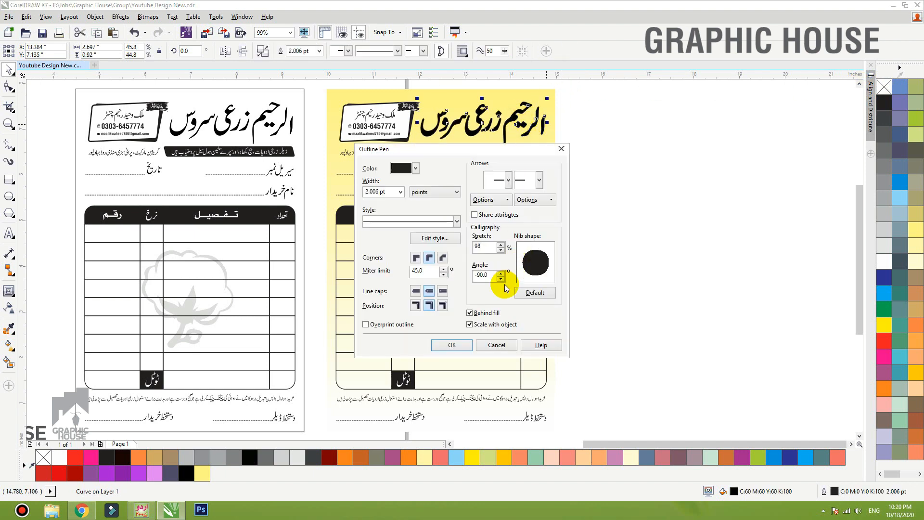
{"action": "left_click", "coordinate": [495, 343]}
Give the shop title a red fill and a white outline 5 pt wide
{"action": "left_click", "coordinate": [885, 342]}
{"action": "right_click", "coordinate": [886, 262]}
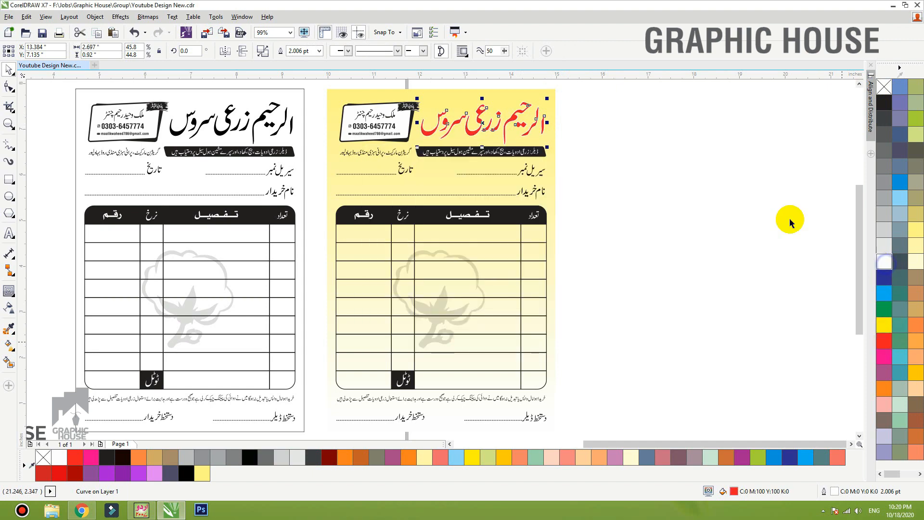
{"action": "left_click", "coordinate": [620, 92]}
{"action": "key", "text": "F12"}
{"action": "type", "text": "5"}
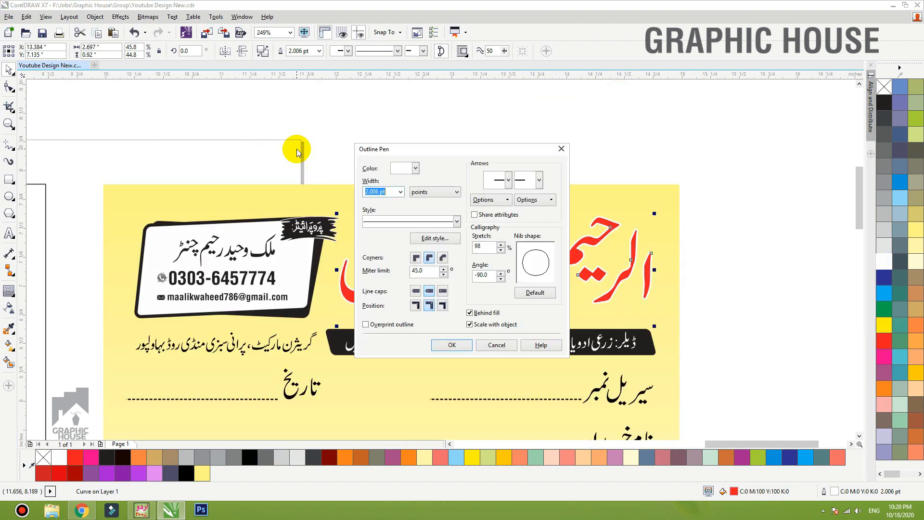
{"action": "key", "text": "Return"}
Delete the black shape behind the contact box and give the box a vertical dark-blue-to-cyan gradient with a white outline
{"action": "left_click", "coordinate": [293, 262]}
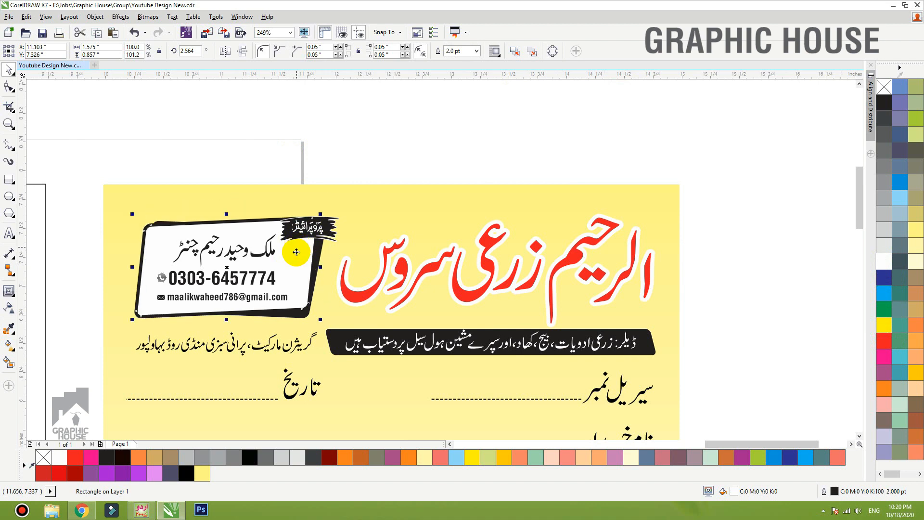
{"action": "left_click", "coordinate": [302, 319]}
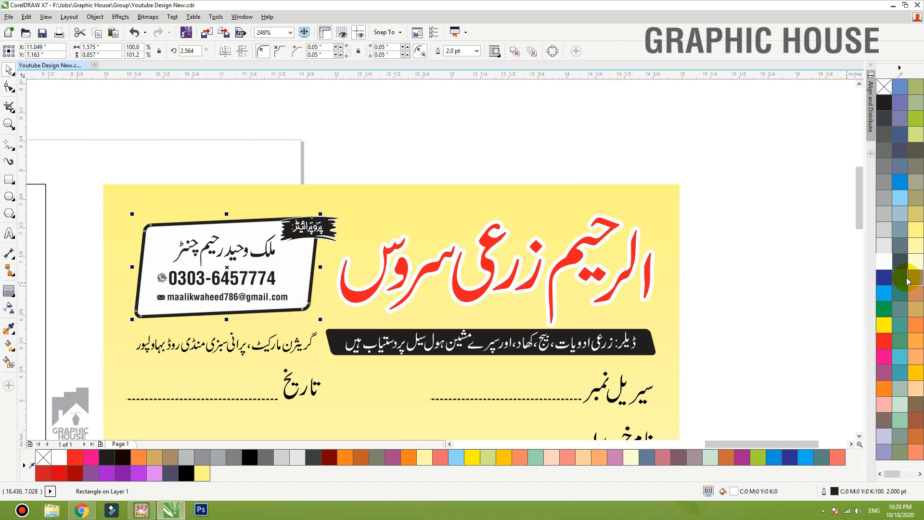
{"action": "left_click", "coordinate": [884, 269]}
{"action": "key", "text": "g"}
{"action": "left_click_drag", "start_coordinate": [234, 195], "coordinate": [234, 322]}
{"action": "left_click", "coordinate": [886, 292]}
{"action": "key", "text": "space"}
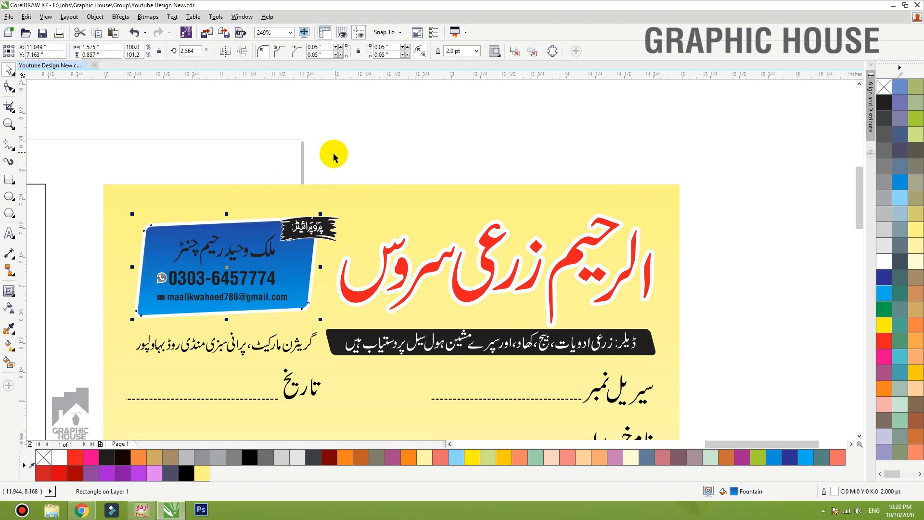
Recolour the name, phone and email lines in the blue contact box white
{"action": "left_click", "coordinate": [257, 250]}
{"action": "scroll", "coordinate": [233, 144], "scroll_direction": "up", "scroll_amount": 2}
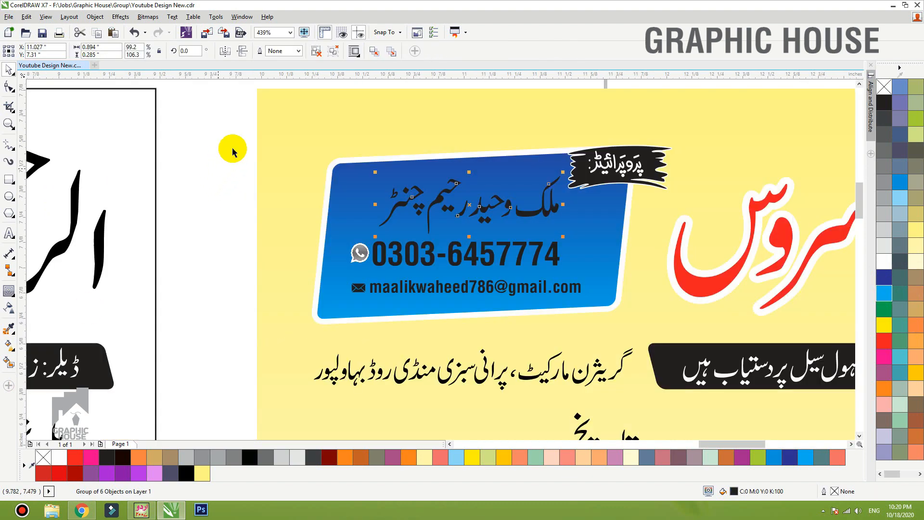
{"action": "left_click_drag", "start_coordinate": [226, 133], "coordinate": [595, 312]}
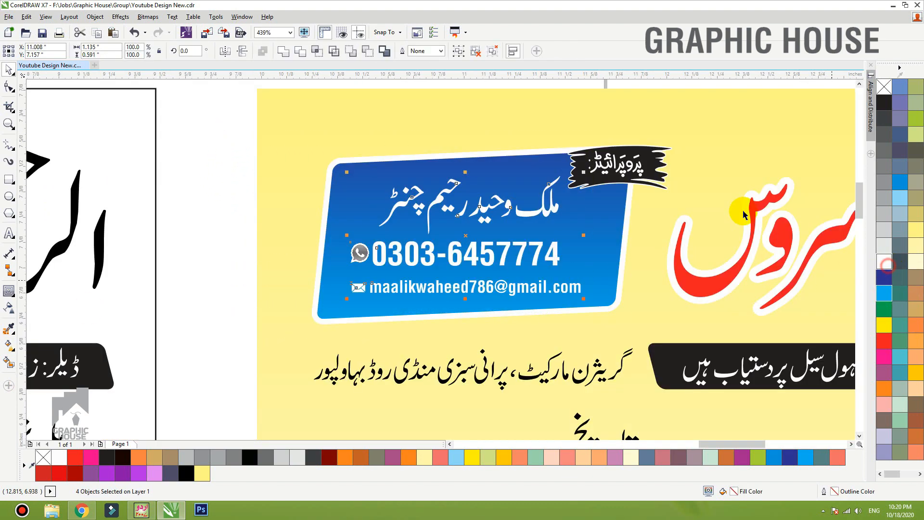
Fill the brush-stroke proprietor label at the contact box's corner with dark red
{"action": "left_click", "coordinate": [655, 169]}
{"action": "mouse_move", "coordinate": [654, 169]}
{"action": "left_mouse_down"}
{"action": "mouse_move", "coordinate": [626, 170]}
{"action": "mouse_move", "coordinate": [669, 166]}
{"action": "mouse_move", "coordinate": [661, 162]}
{"action": "left_mouse_up"}
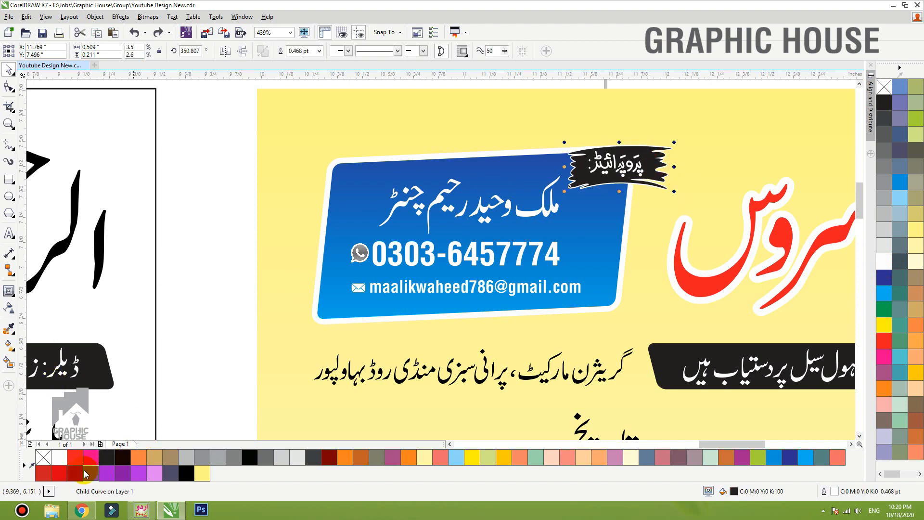
{"action": "left_click", "coordinate": [75, 474]}
{"action": "key", "text": "F4"}
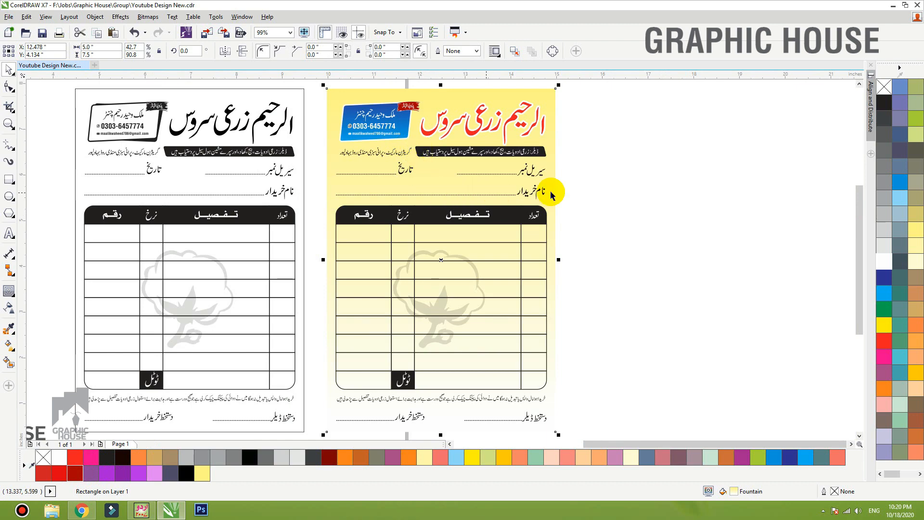
Fill the rounded dealer strip below the shop title with dark red, #A40001
{"action": "left_click", "coordinate": [583, 187]}
{"action": "left_click", "coordinate": [547, 154]}
{"action": "key", "text": "shift+F2"}
{"action": "key", "text": "F3"}
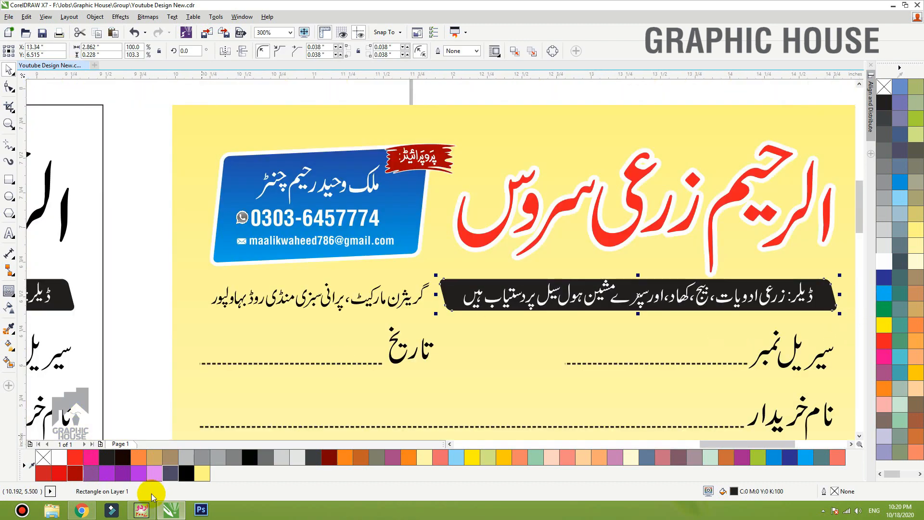
{"action": "left_click", "coordinate": [75, 473]}
Recolour the shop title with the same dark red and set the dealer strip beneath it back to black
{"action": "left_click", "coordinate": [560, 219]}
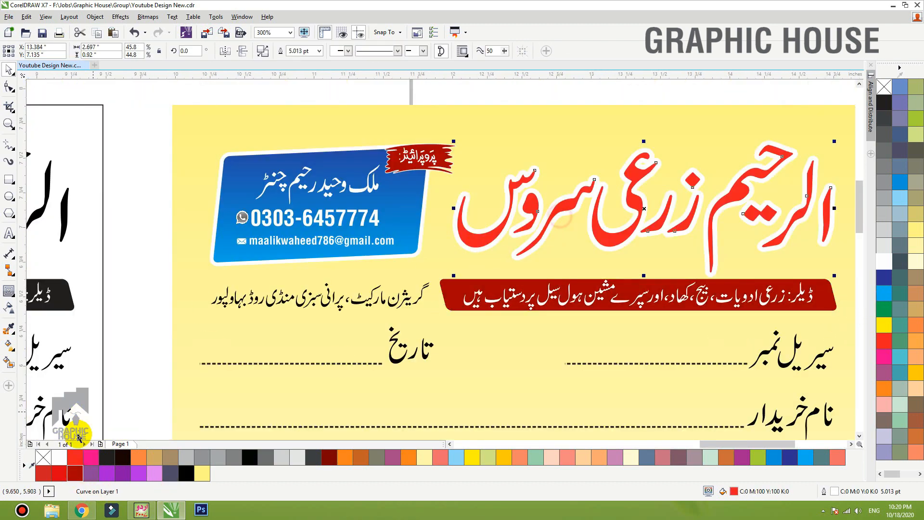
{"action": "left_click", "coordinate": [75, 473]}
{"action": "left_click", "coordinate": [451, 281]}
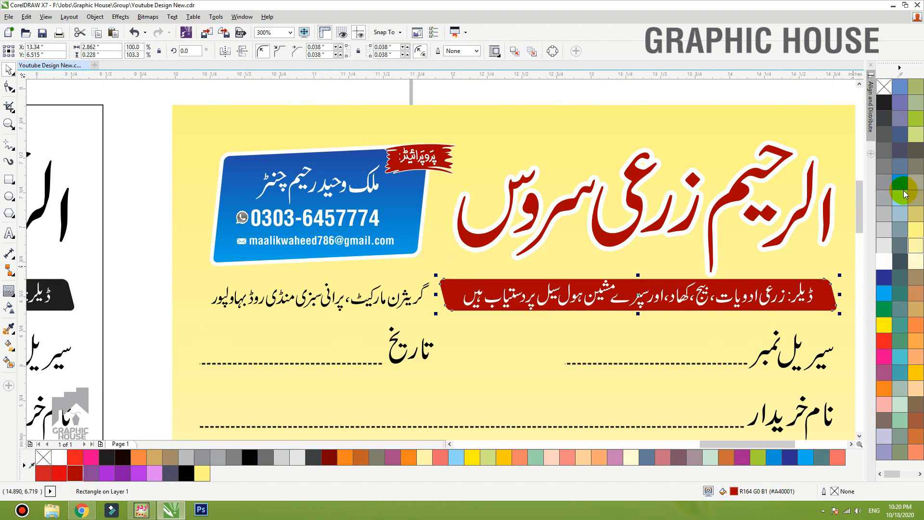
{"action": "left_click", "coordinate": [884, 103]}
{"action": "key", "text": "F4"}
{"action": "left_click", "coordinate": [676, 166]}
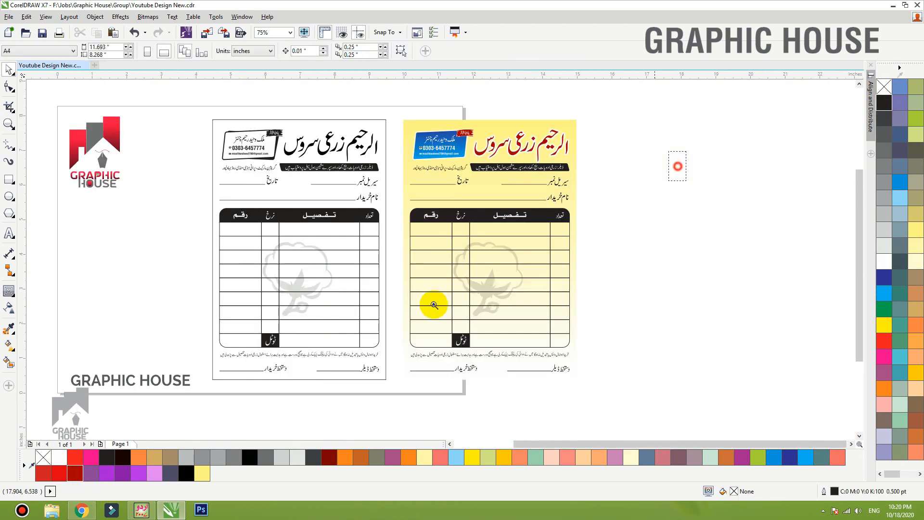
Fill the four header cells of the yellow bill's item table with dark blue
{"action": "scroll", "coordinate": [530, 223], "scroll_direction": "up", "scroll_amount": 3}
{"action": "left_click", "coordinate": [546, 192]}
{"action": "left_click", "coordinate": [472, 188], "text": "shift"}
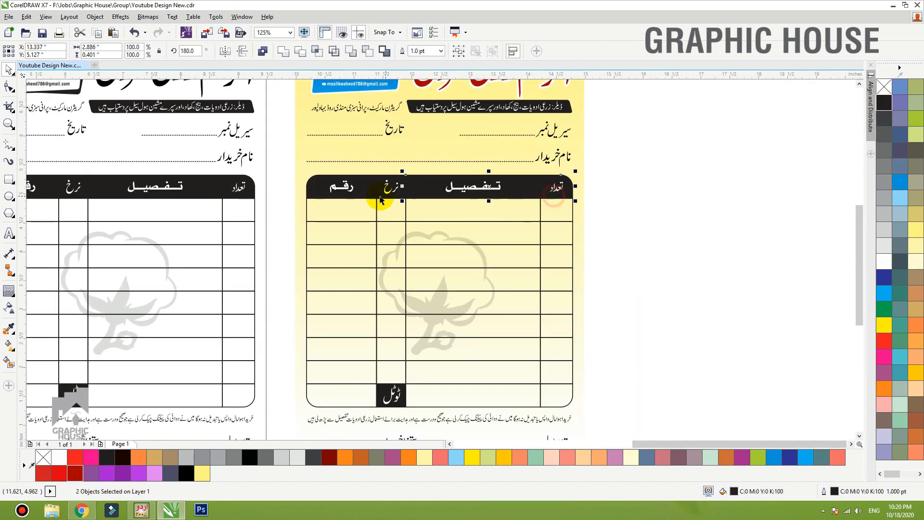
{"action": "left_click", "coordinate": [388, 195], "text": "shift"}
{"action": "left_click", "coordinate": [361, 193], "text": "shift"}
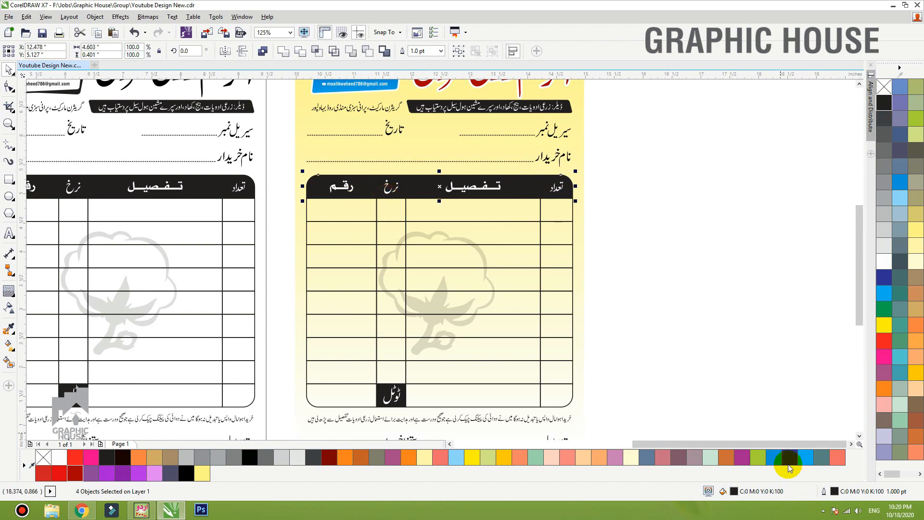
{"action": "left_click", "coordinate": [790, 458]}
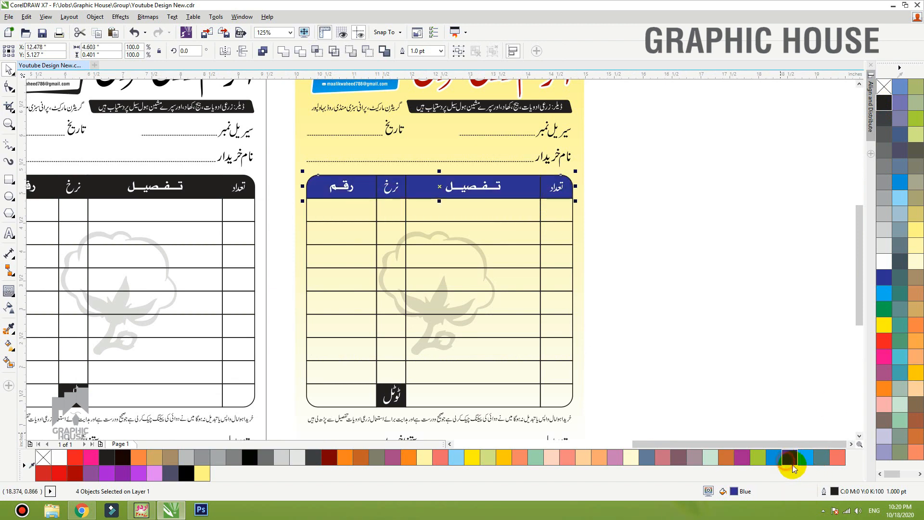
{"action": "left_click", "coordinate": [584, 213]}
{"action": "scroll", "coordinate": [586, 217], "scroll_direction": "down", "scroll_amount": 1}
{"action": "left_click", "coordinate": [625, 217]}
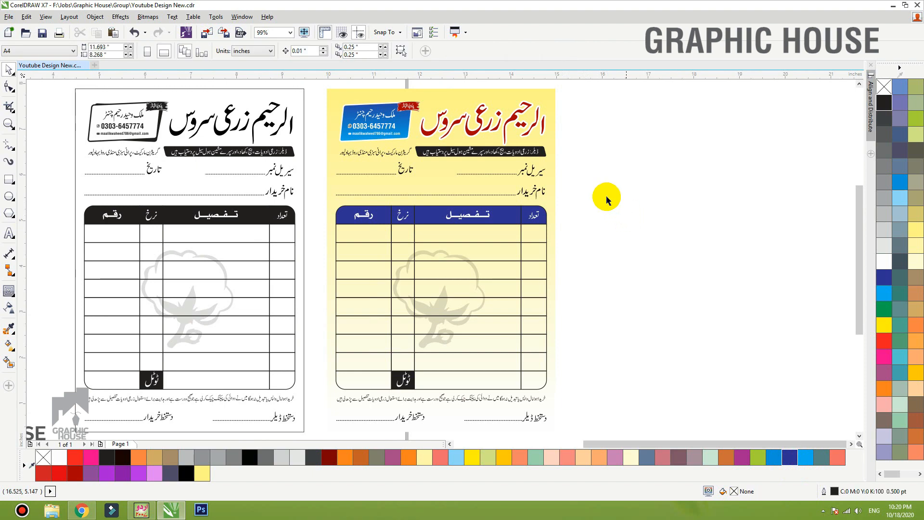
{"action": "left_click", "coordinate": [463, 259]}
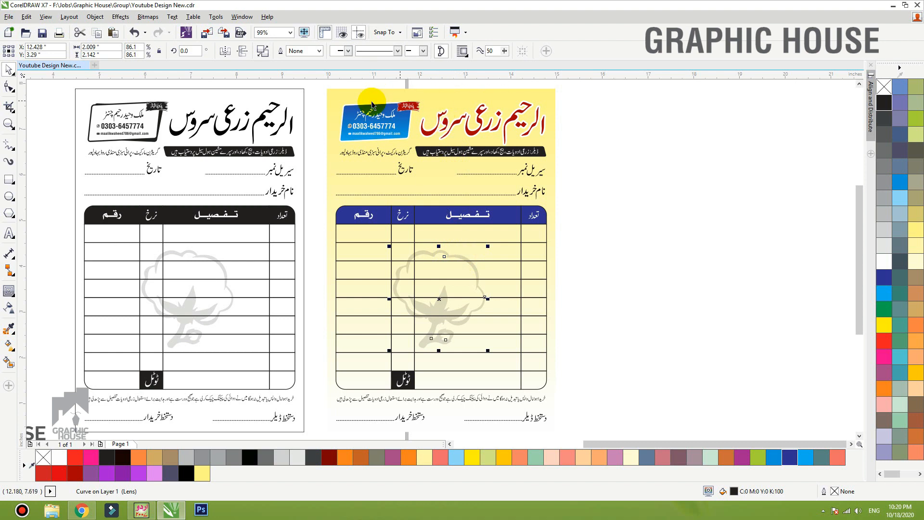
{"action": "left_click", "coordinate": [630, 302]}
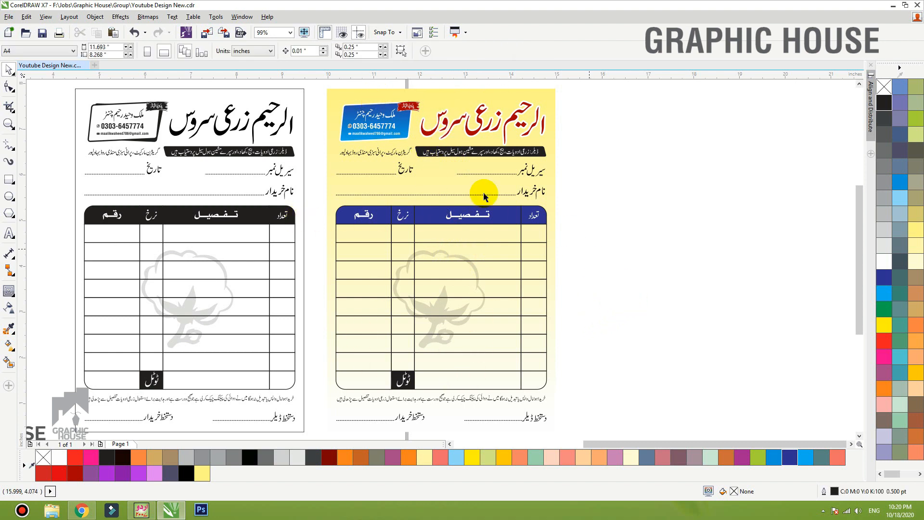